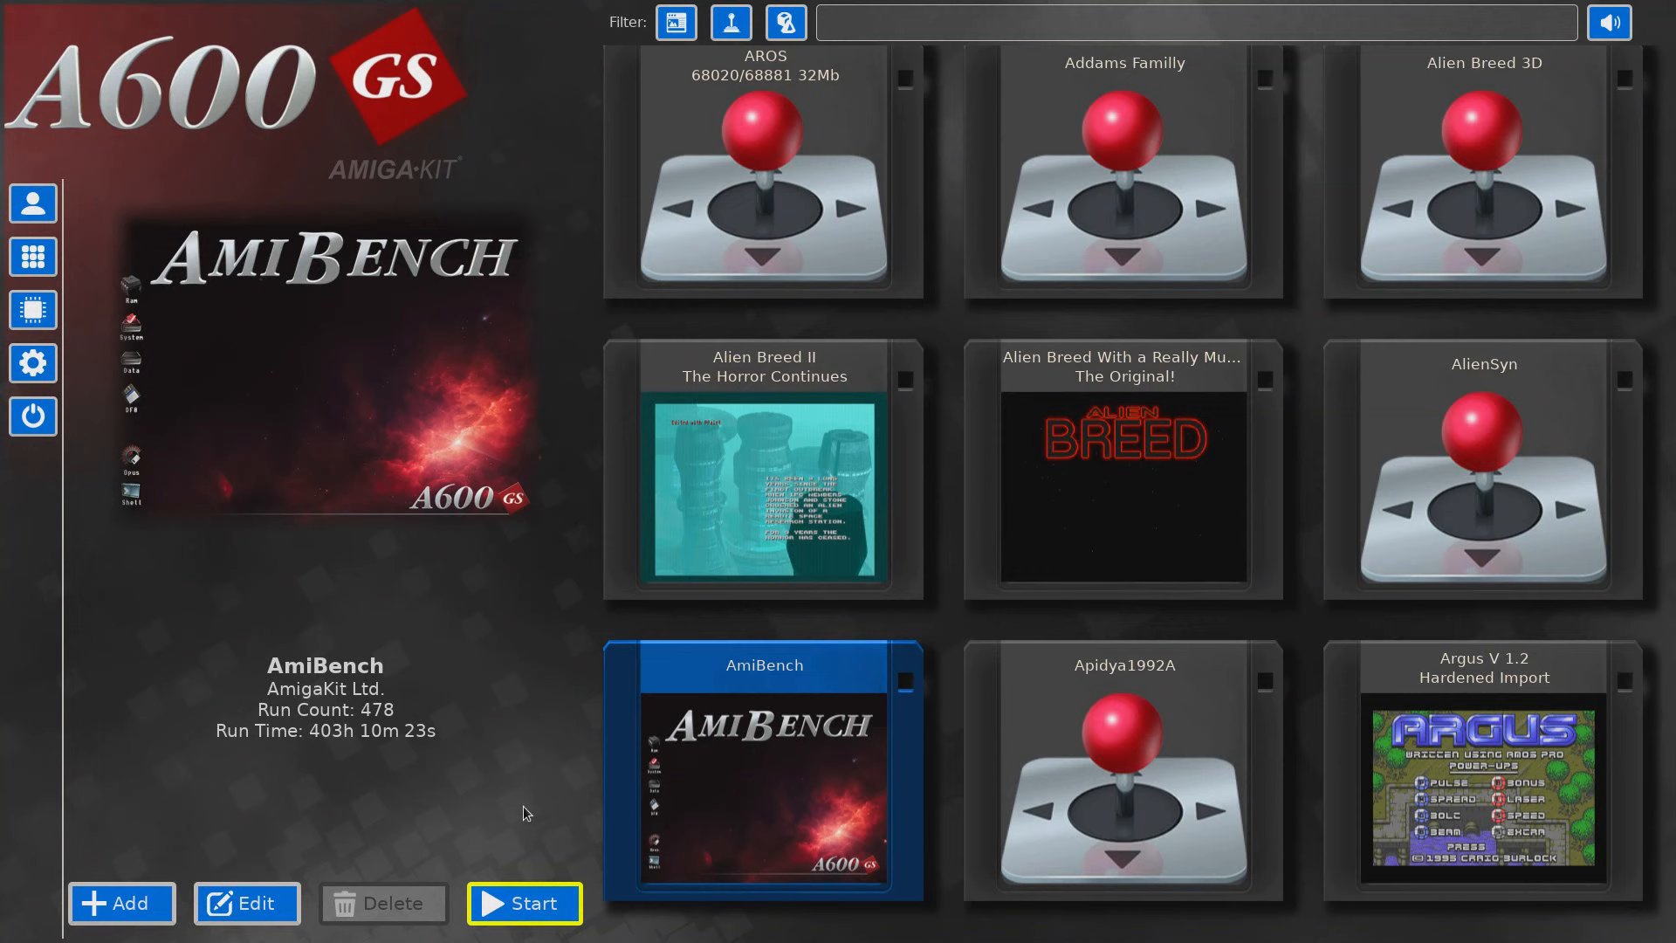
# Step: Start the AmiBench environment
pyautogui.press('Return')
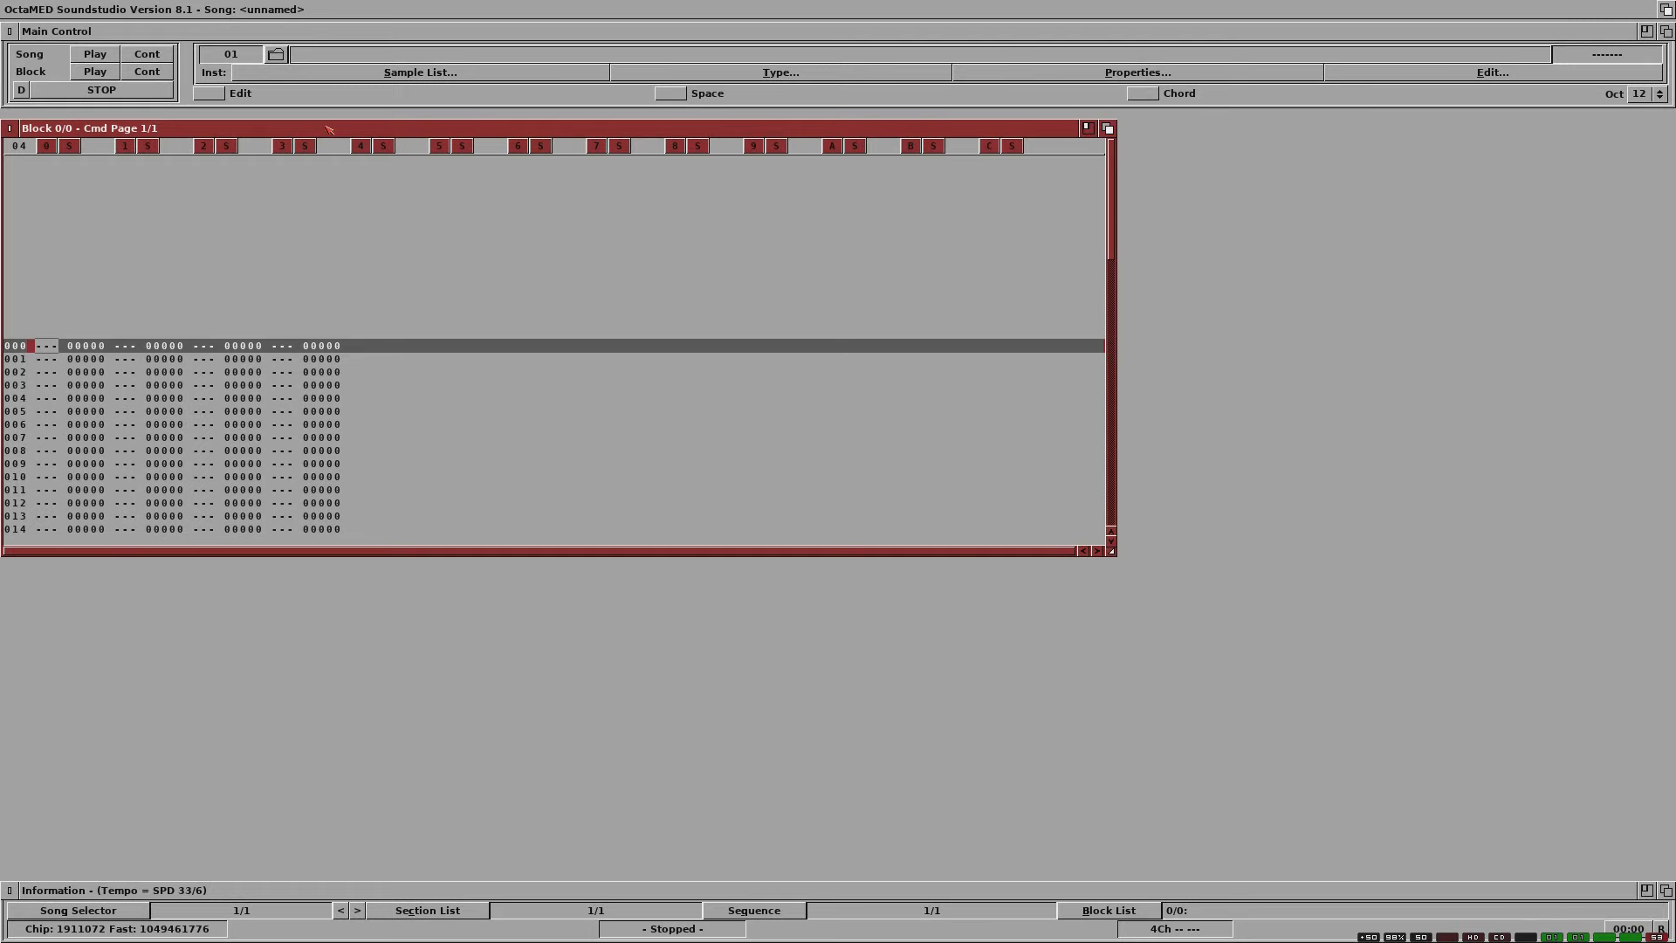
# Step: Select TR TR _ SOUND as both the MIDI output and input device, and move the device window clear of the tracker
pyautogui.rightClick(415, 9)
pyautogui.moveTo(340, 8)
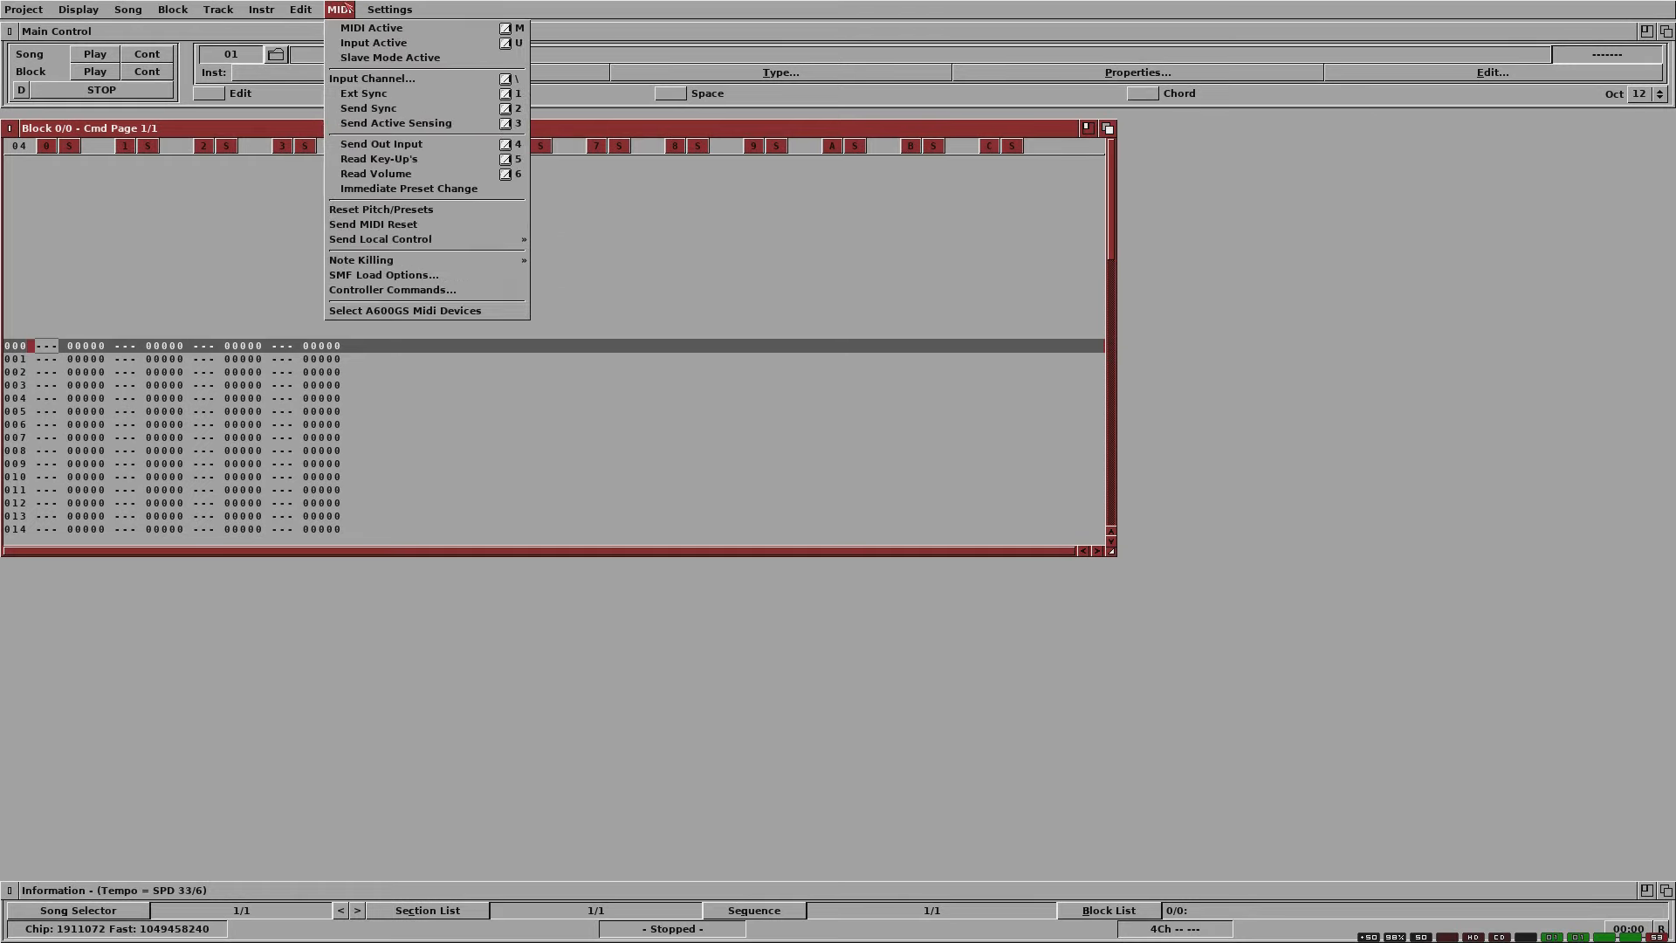
pyautogui.click(391, 310)
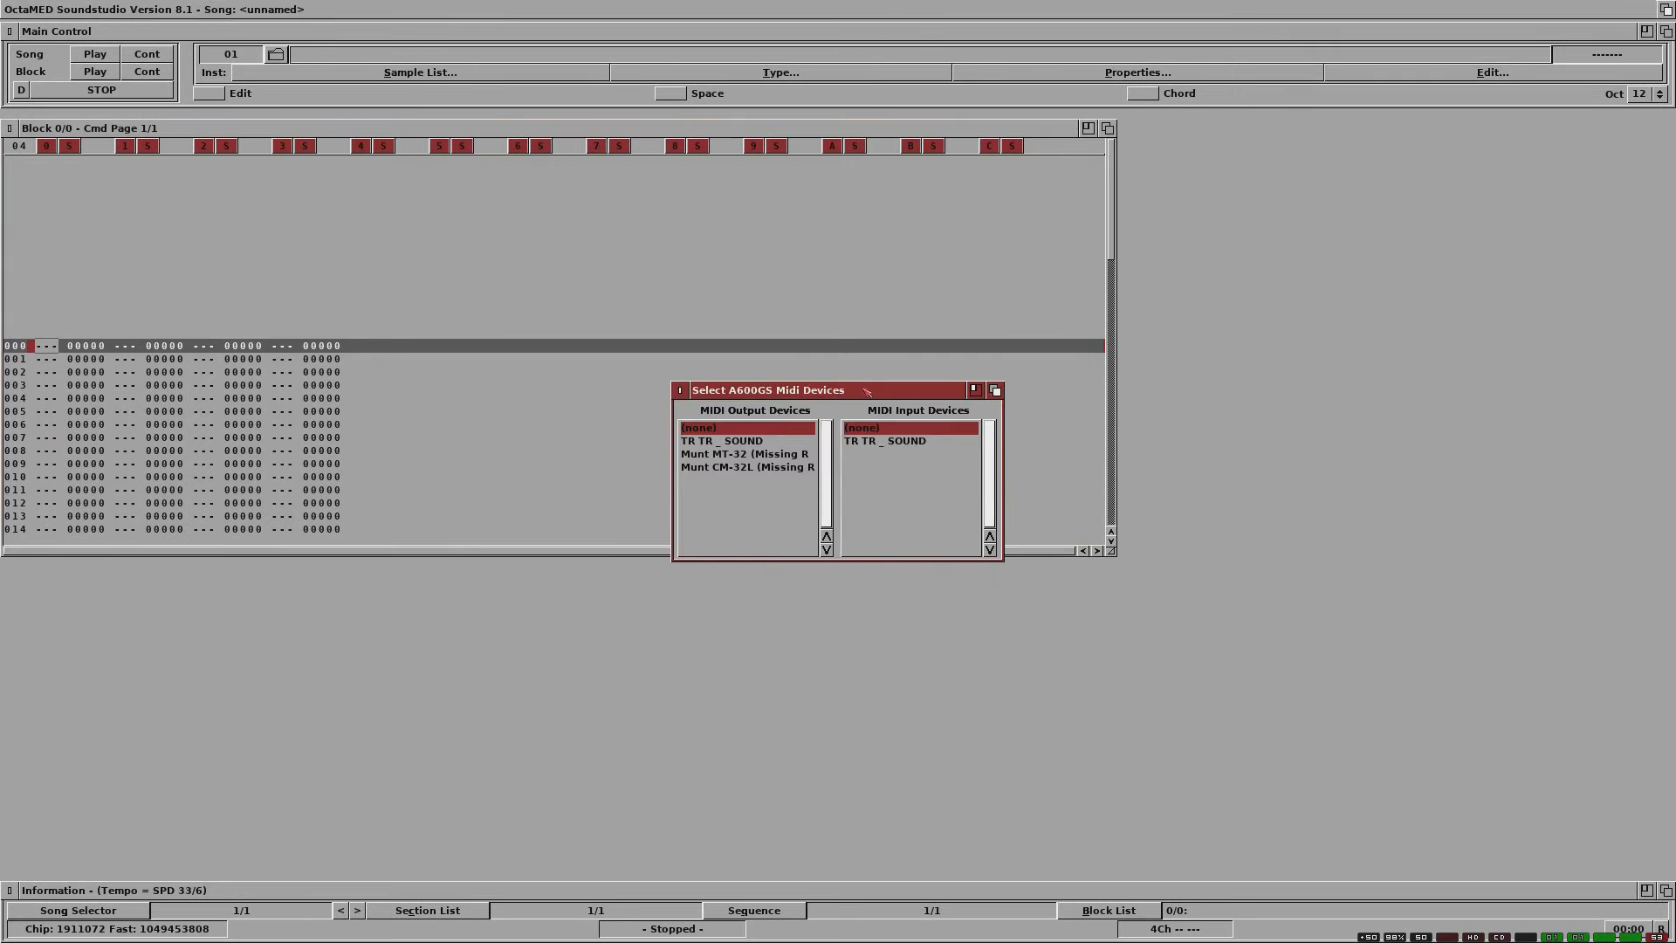
pyautogui.click(746, 442)
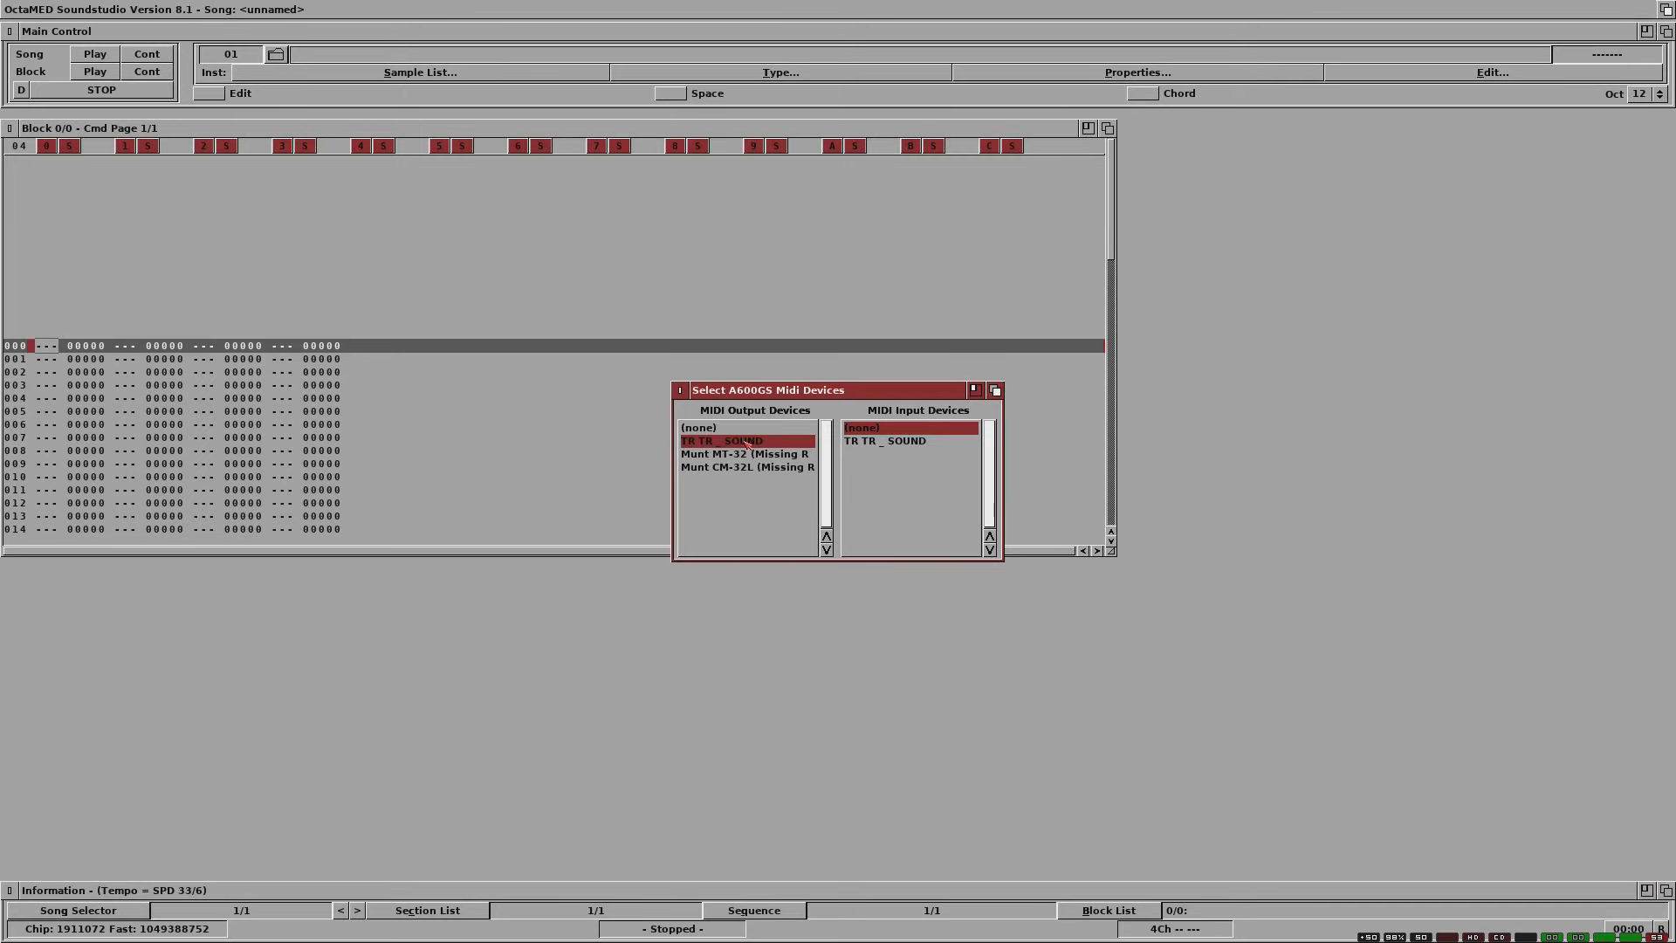
pyautogui.click(861, 442)
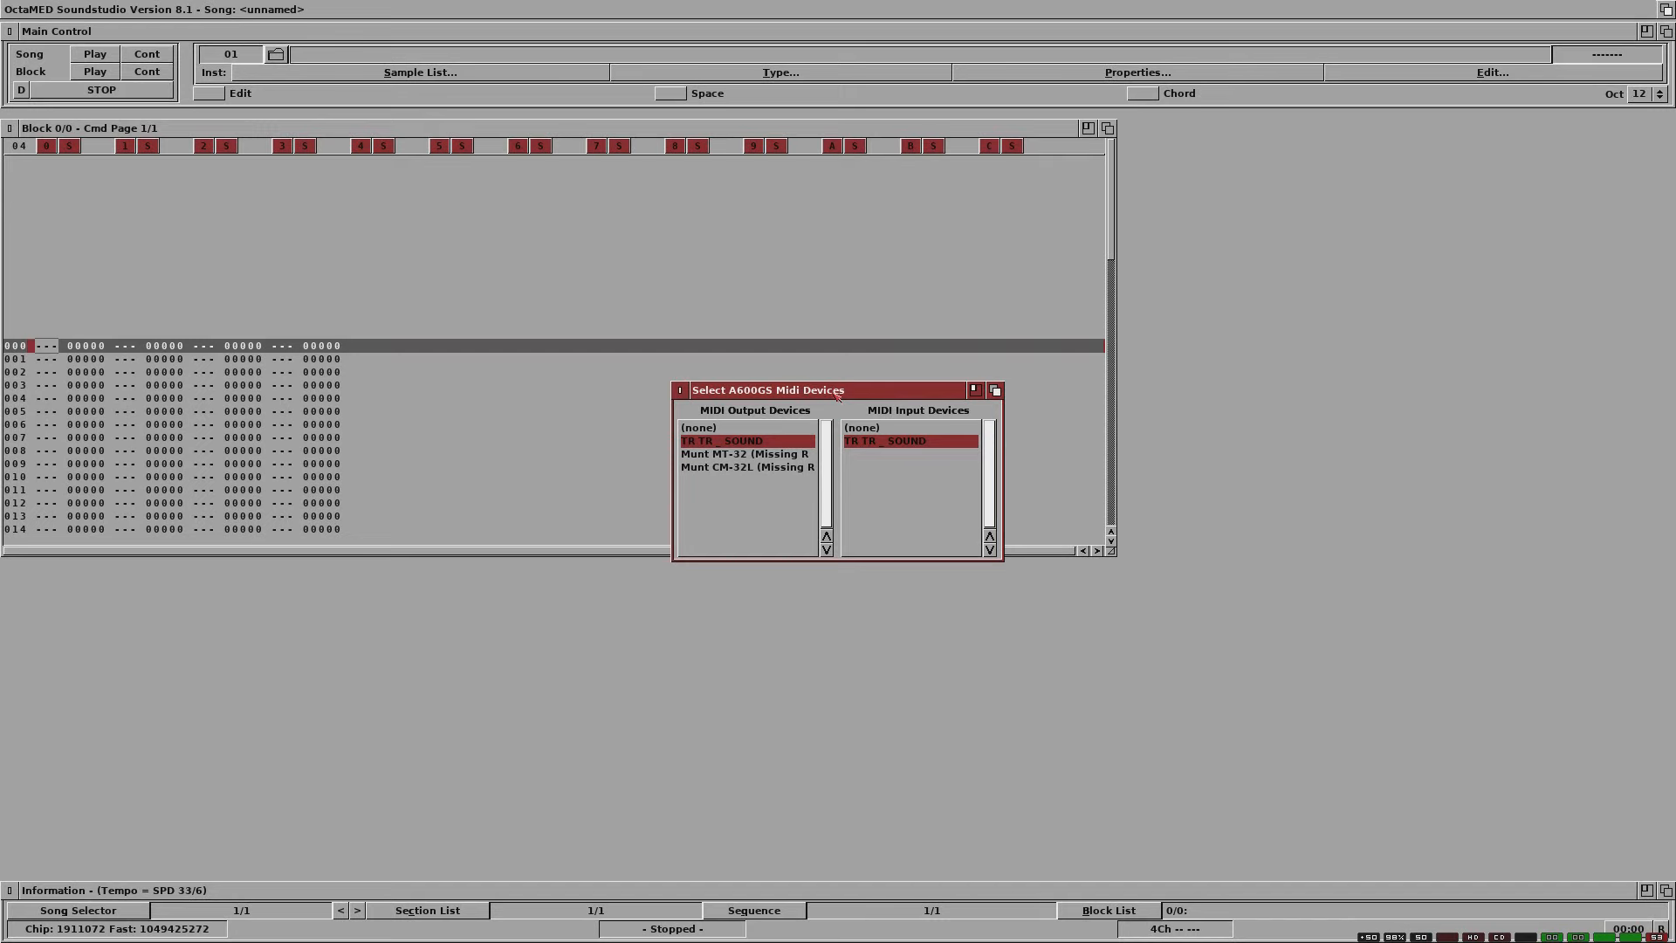
pyautogui.moveTo(837, 395); pyautogui.dragTo(1419, 480)
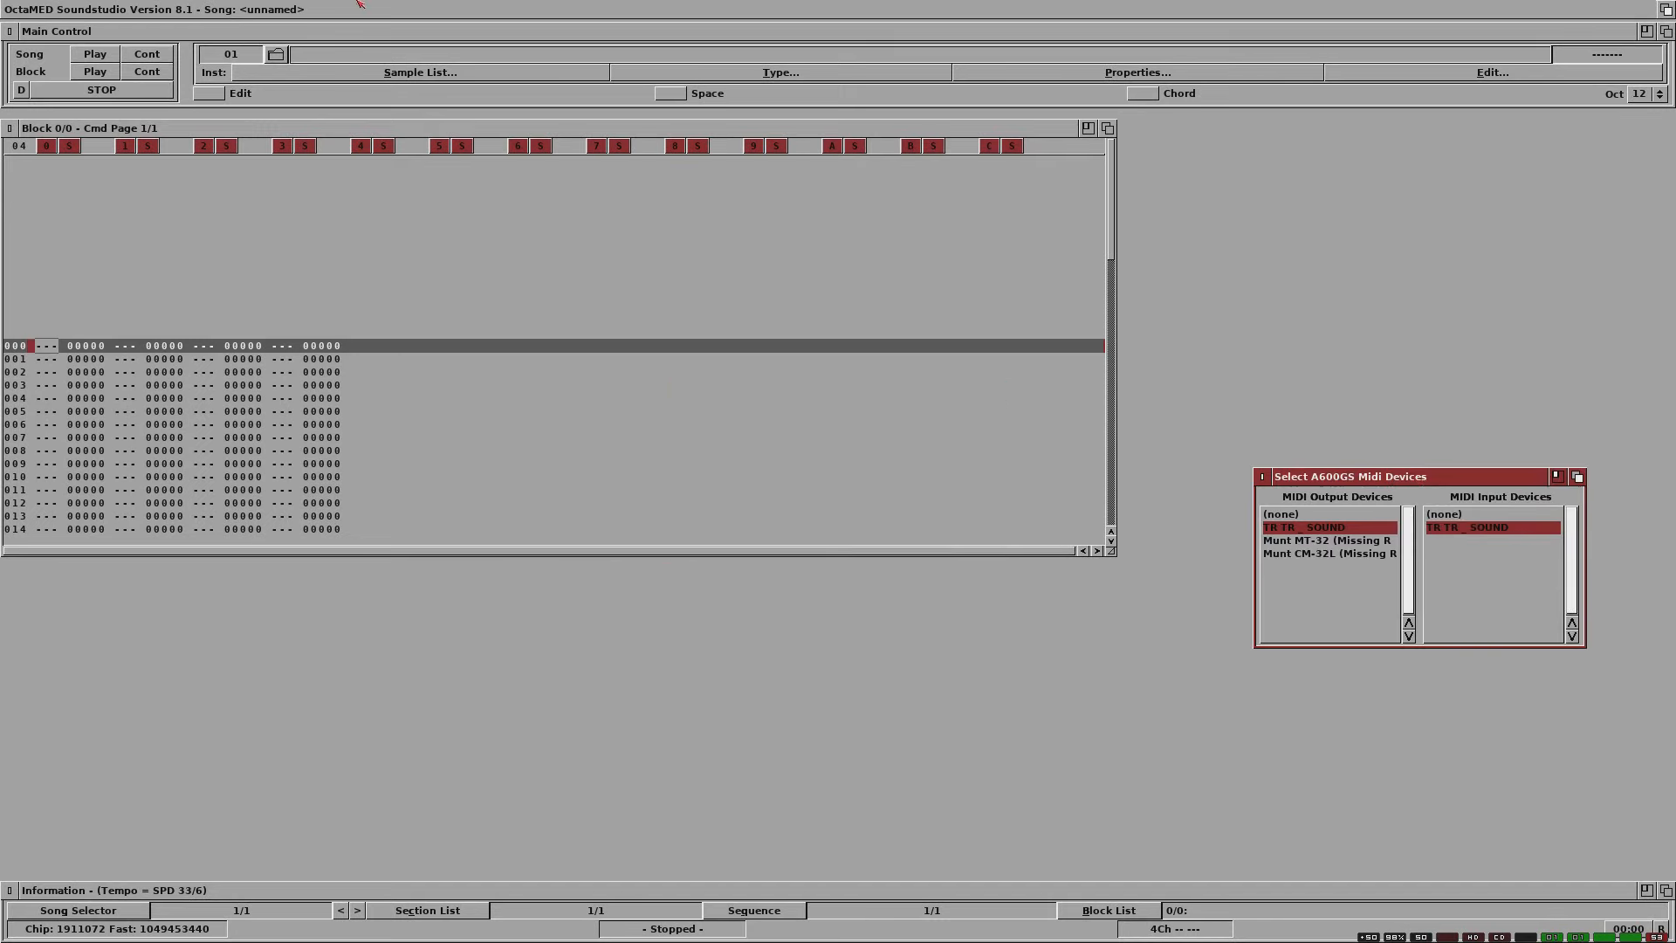
# Step: Enable MIDI Active and Input Active
pyautogui.click(351, 33)
pyautogui.rightClick(346, 7)
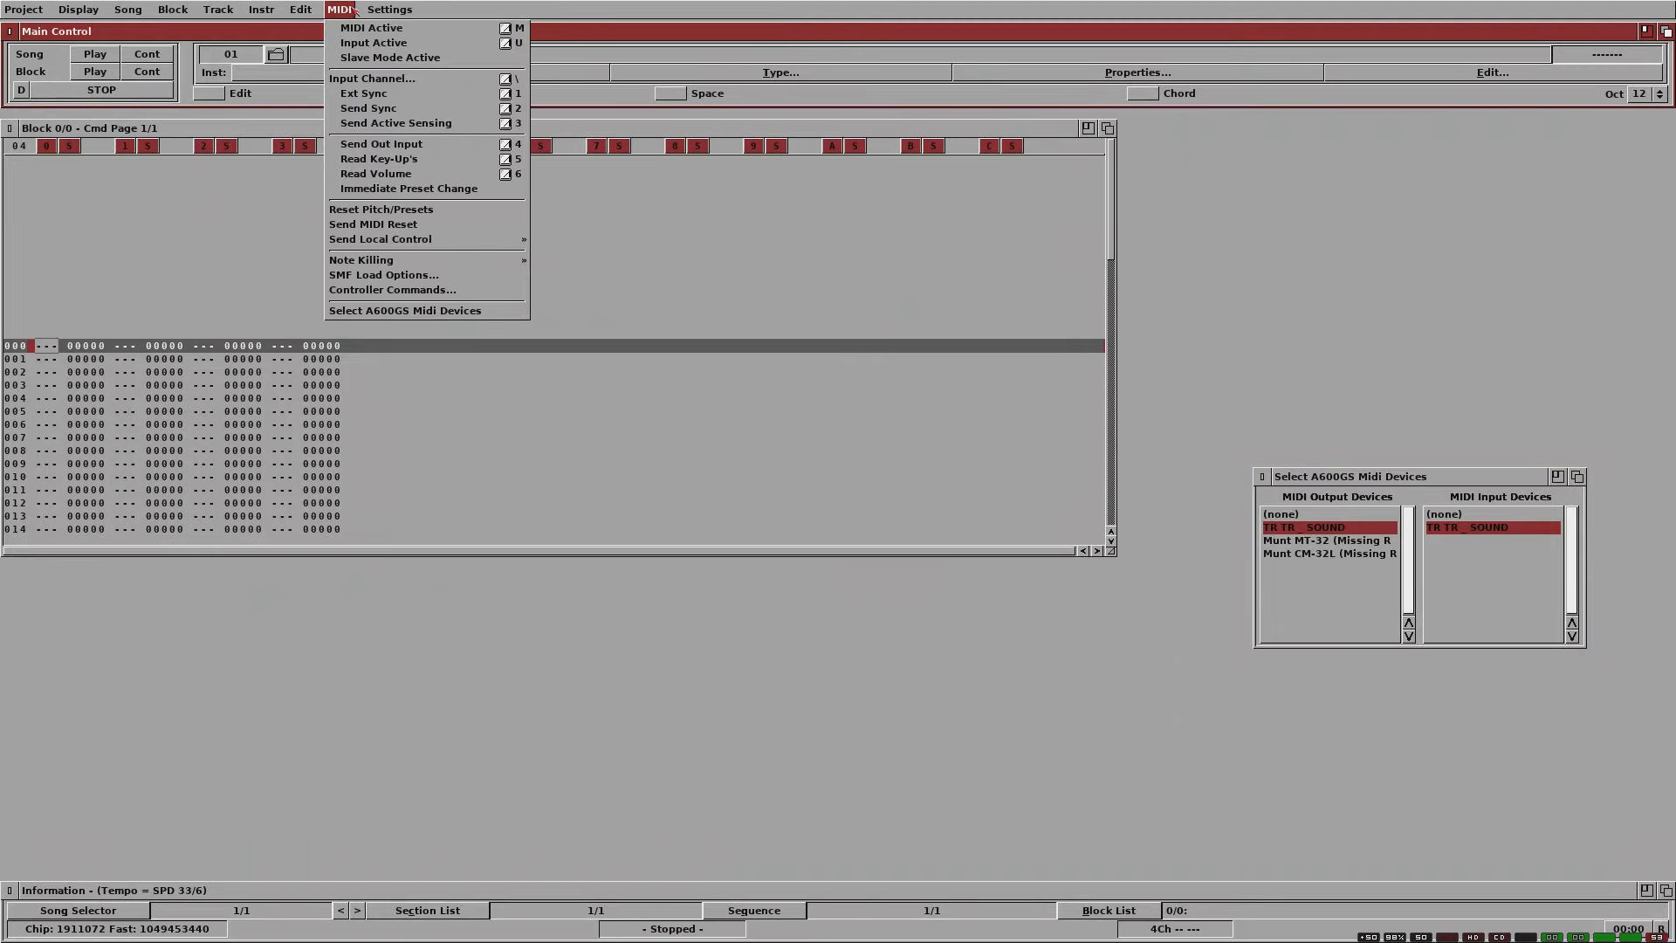
pyautogui.rightClick(365, 28)
pyautogui.rightClick(353, 11)
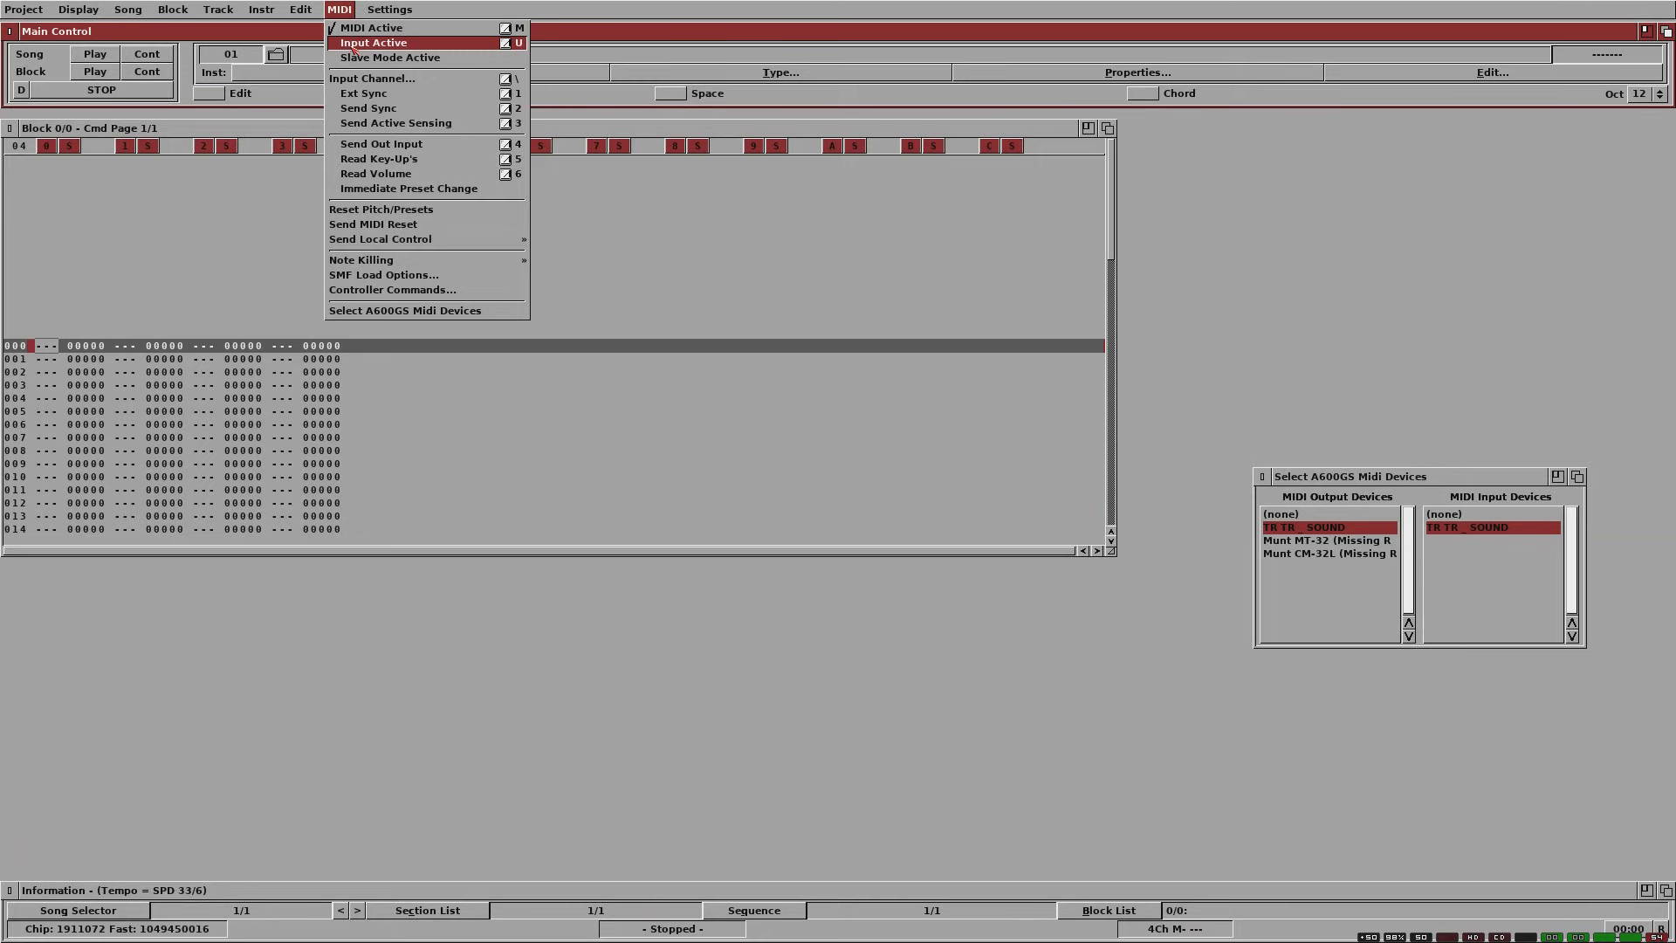
pyautogui.rightClick(353, 46)
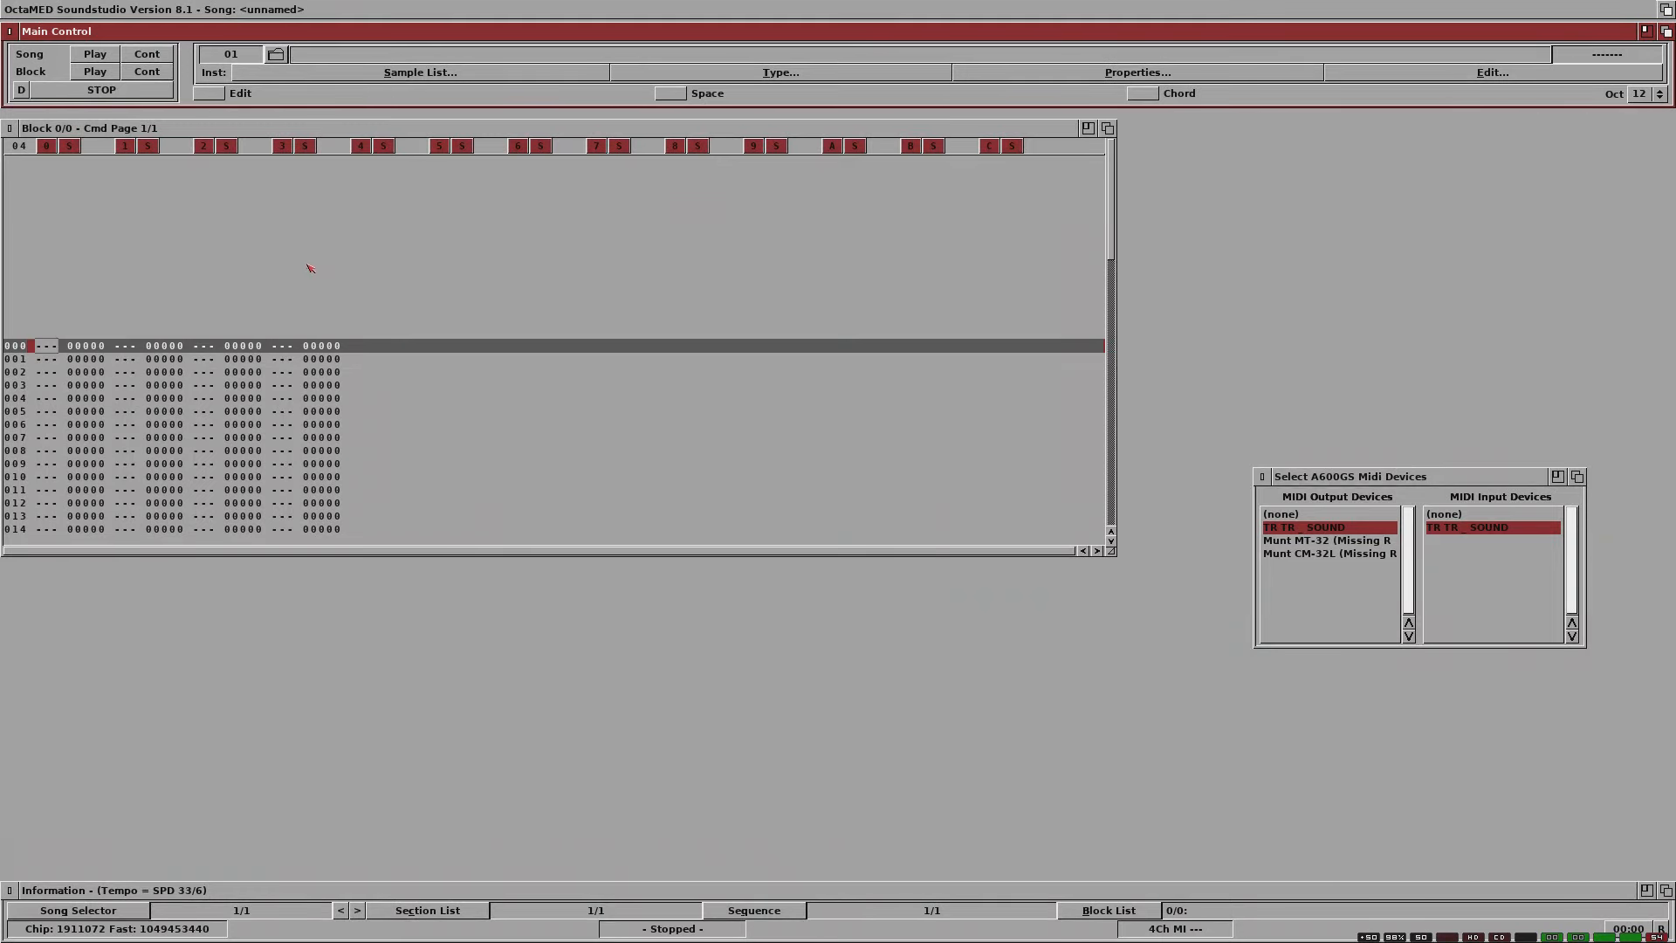
# Step: Set the current block's length to 32 lines in its properties
pyautogui.rightClick(264, 9)
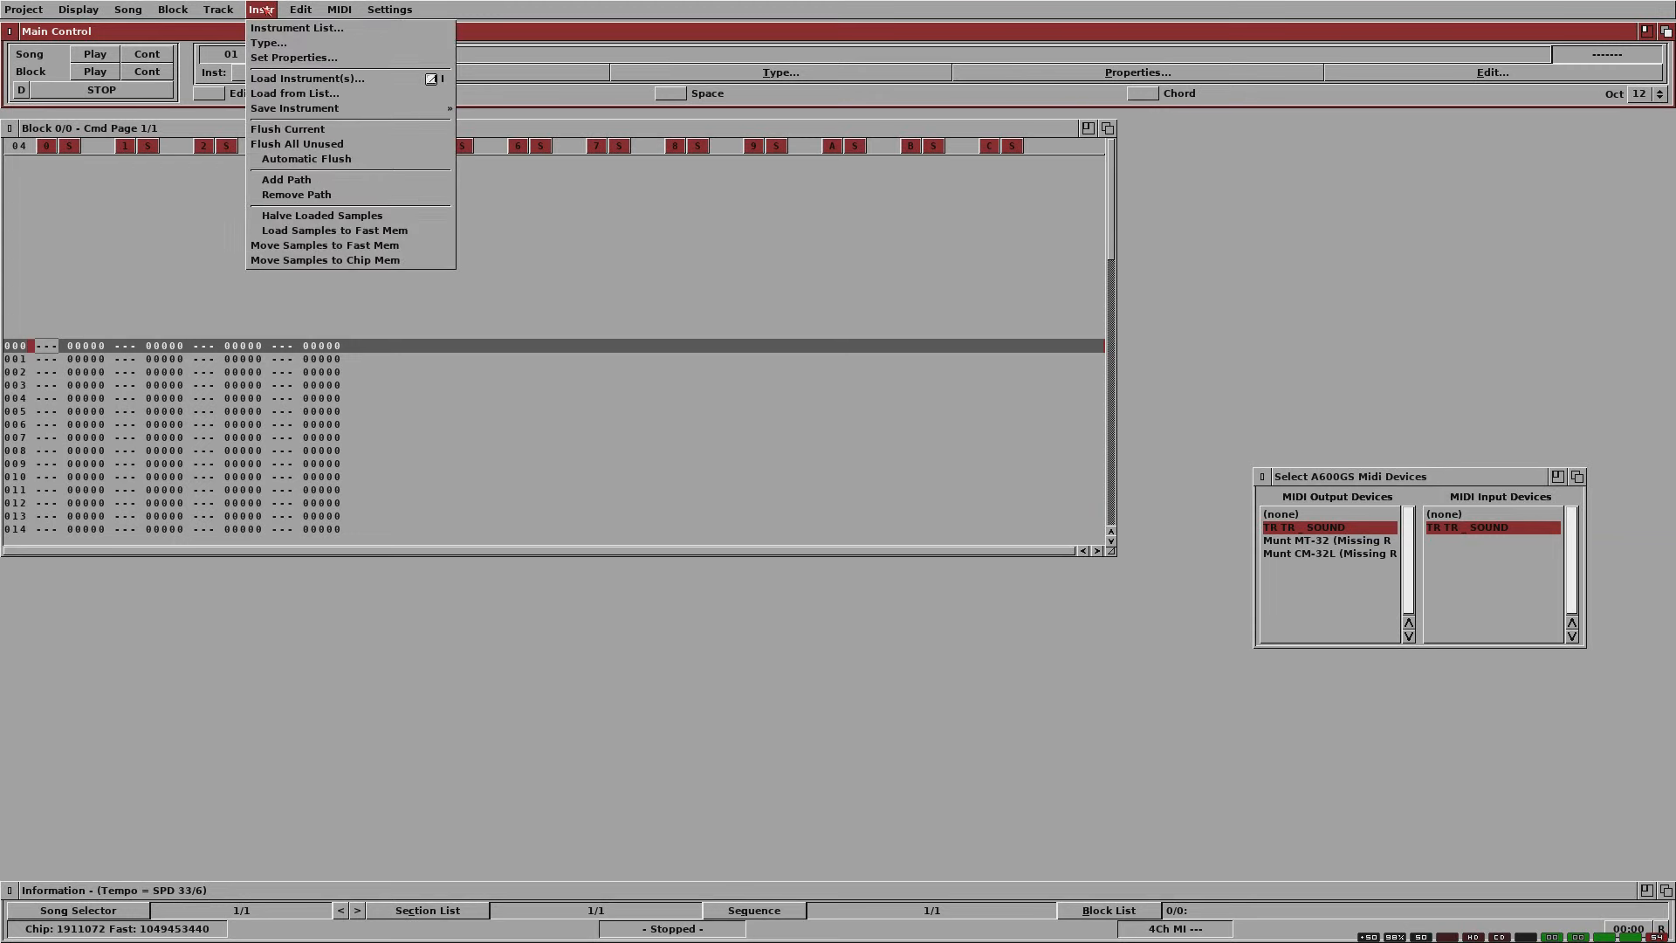
pyautogui.moveTo(181, 7)
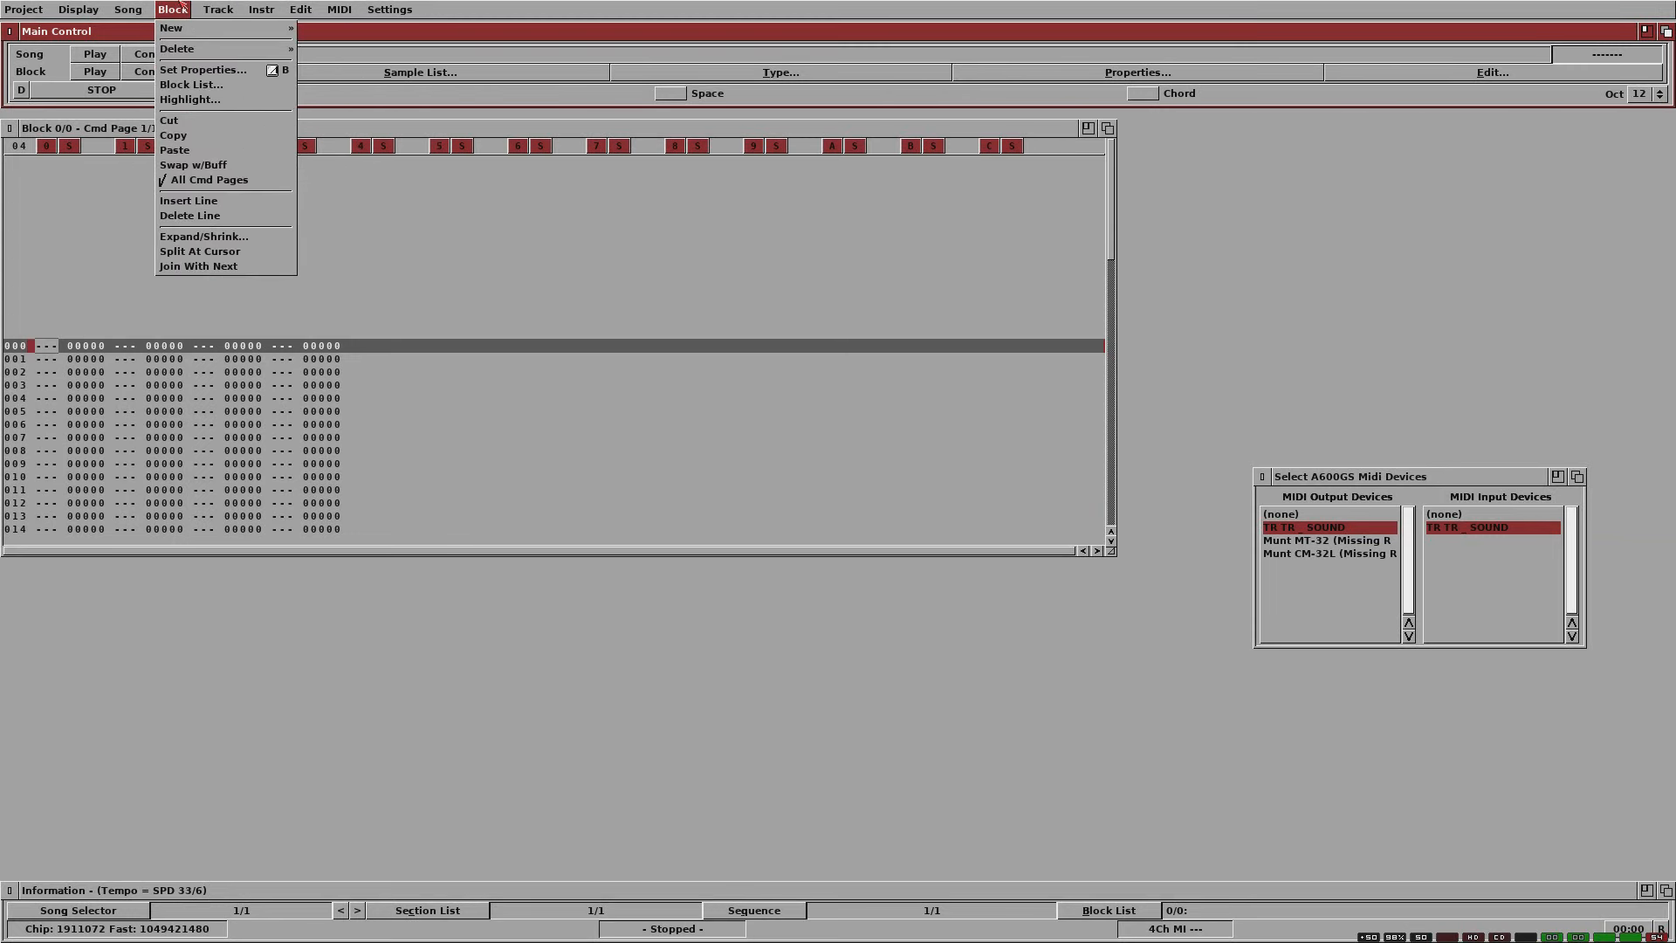
pyautogui.click(202, 69)
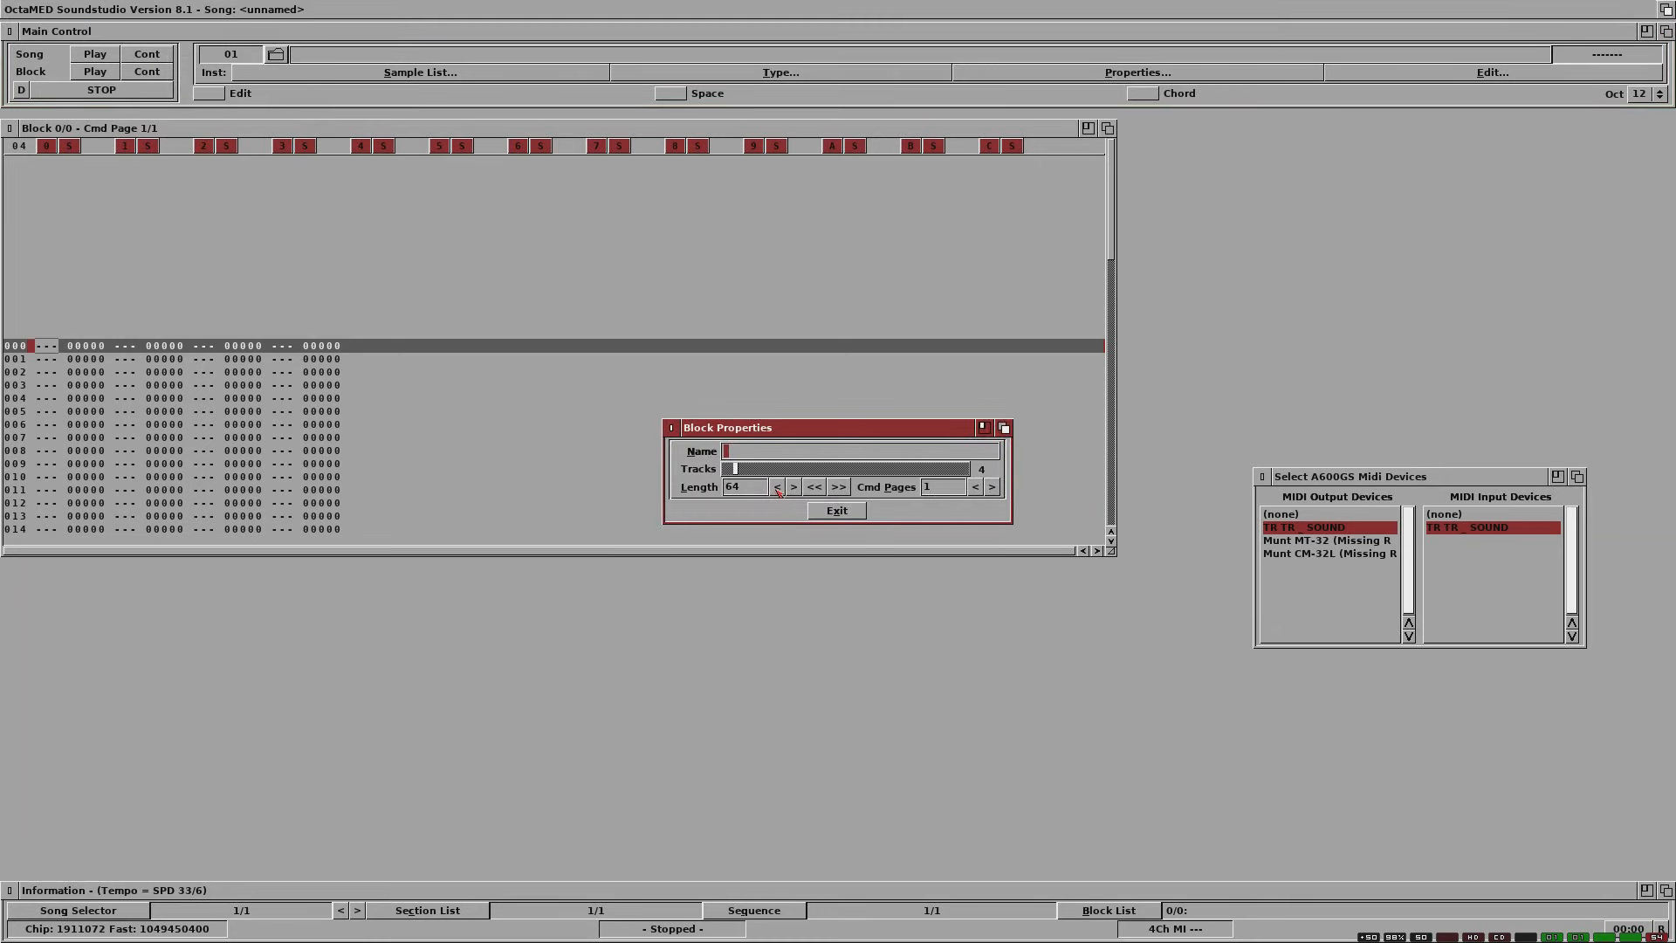
pyautogui.write('Riff')
pyautogui.click(820, 490)
pyautogui.click(820, 491)
pyautogui.click(820, 490)
pyautogui.click(768, 489)
pyautogui.press('BackSpace')
pyautogui.write('2')
pyautogui.press('Return')
pyautogui.click(844, 513)
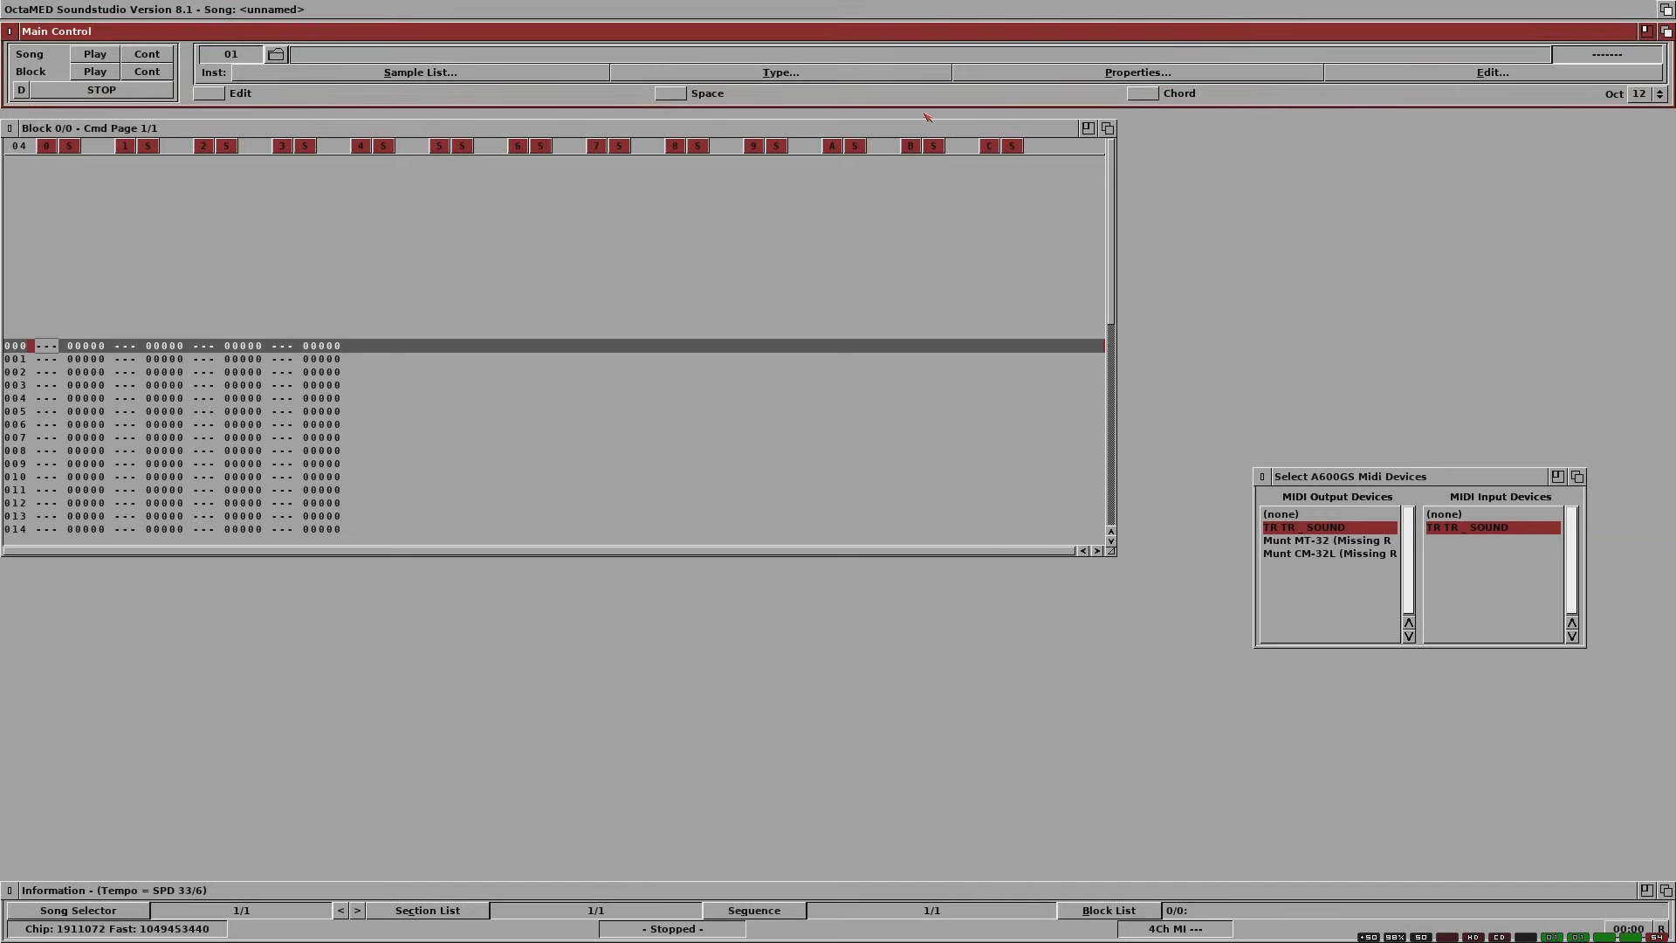
# Step: Assign instrument 01 to MIDI channel 1 and raise its volume in the instrument properties
pyautogui.click(1063, 76)
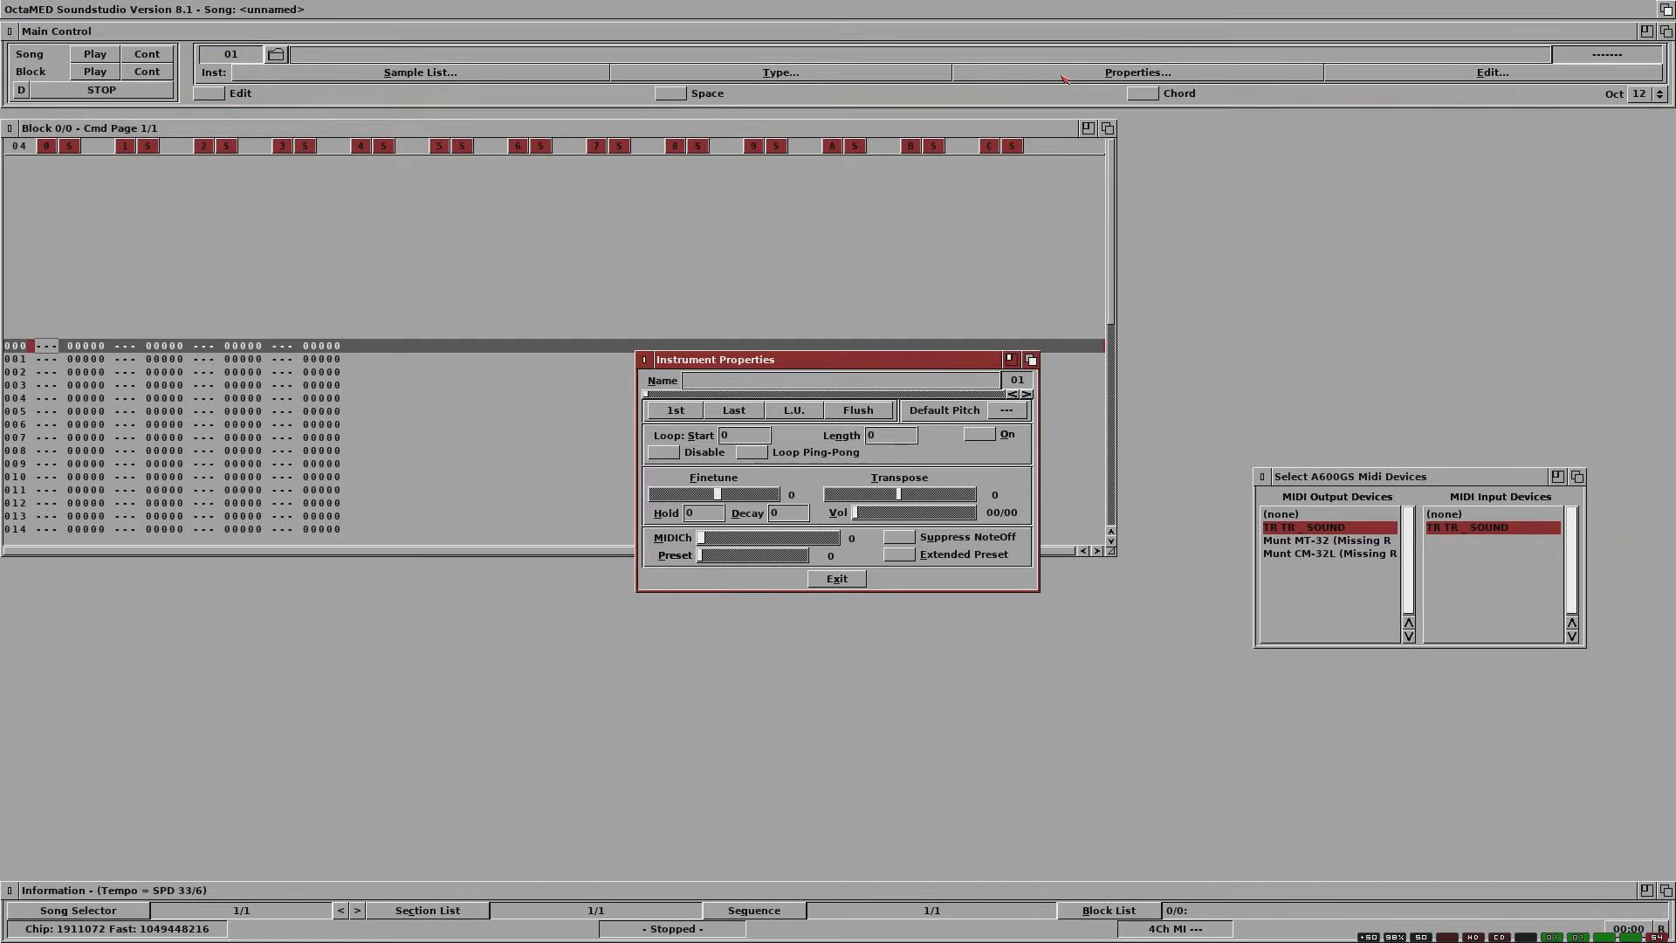
pyautogui.click(821, 540)
pyautogui.click(873, 514)
pyautogui.moveTo(861, 516); pyautogui.dragTo(899, 518)
pyautogui.click(934, 516)
pyautogui.click(933, 516)
pyautogui.click(934, 515)
pyautogui.click(696, 382)
pyautogui.write('Midi')
pyautogui.click(849, 581)
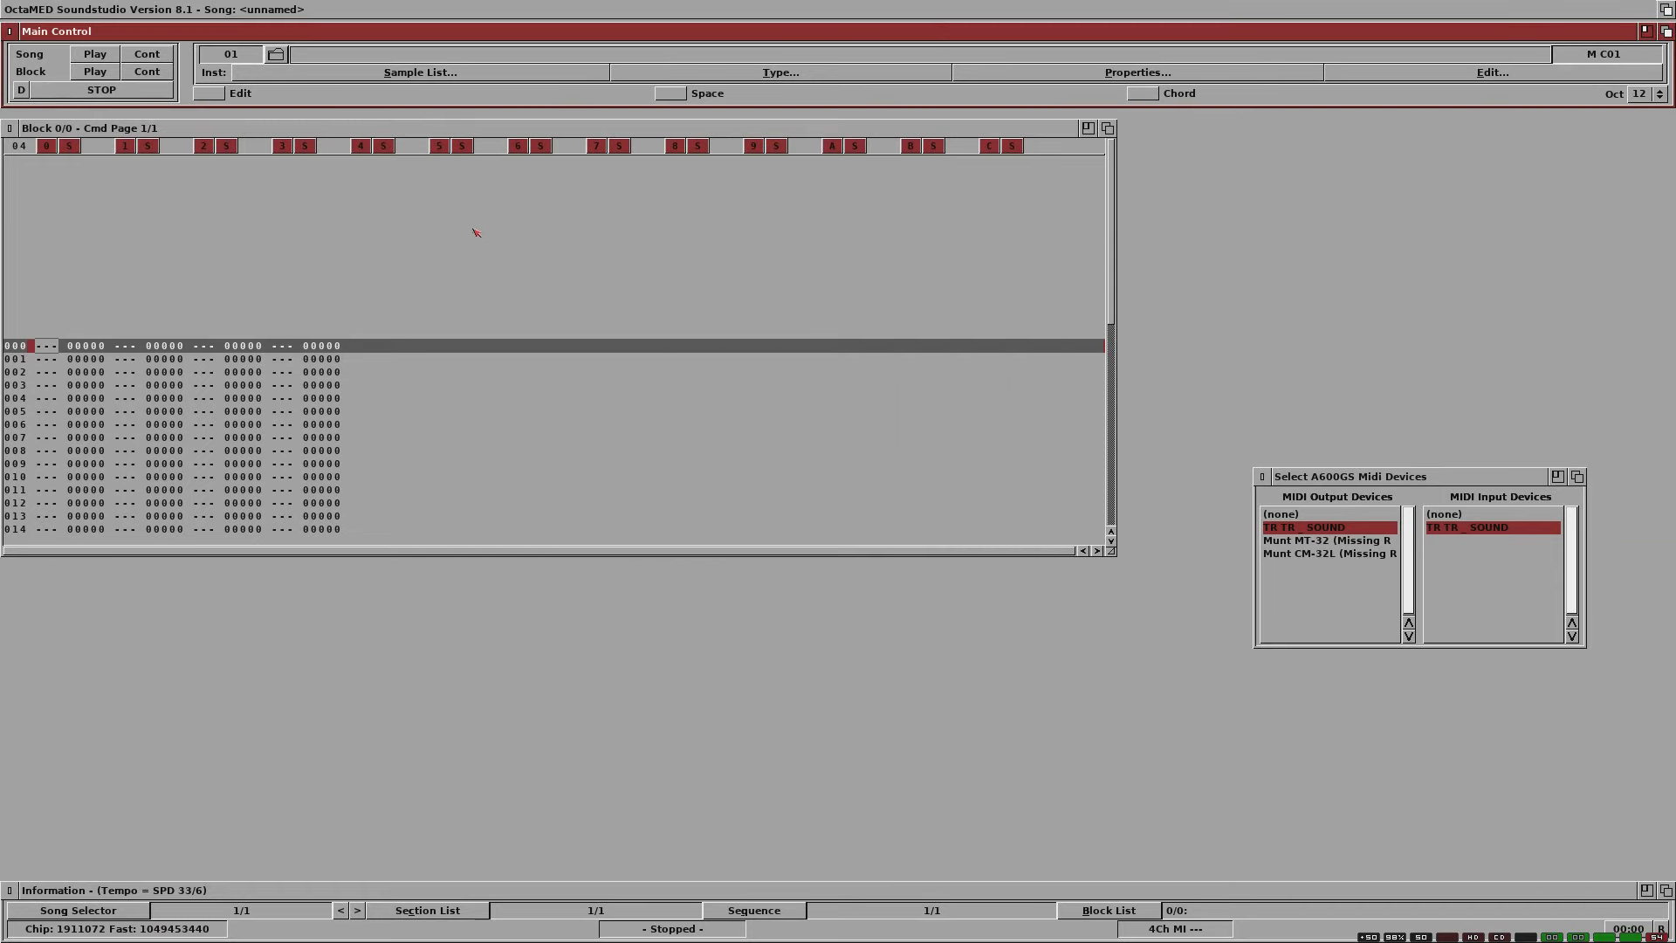
# Step: Enable editing and enter A-4 on line 0, C-6 on line 8 and E-5 on line 16 of track 0
pyautogui.click(199, 98)
pyautogui.press('n')
pyautogui.press('Down')
pyautogui.press('Down')
pyautogui.press('Down')
pyautogui.press('Down')
pyautogui.press('Down')
pyautogui.press('Down')
pyautogui.press('Down')
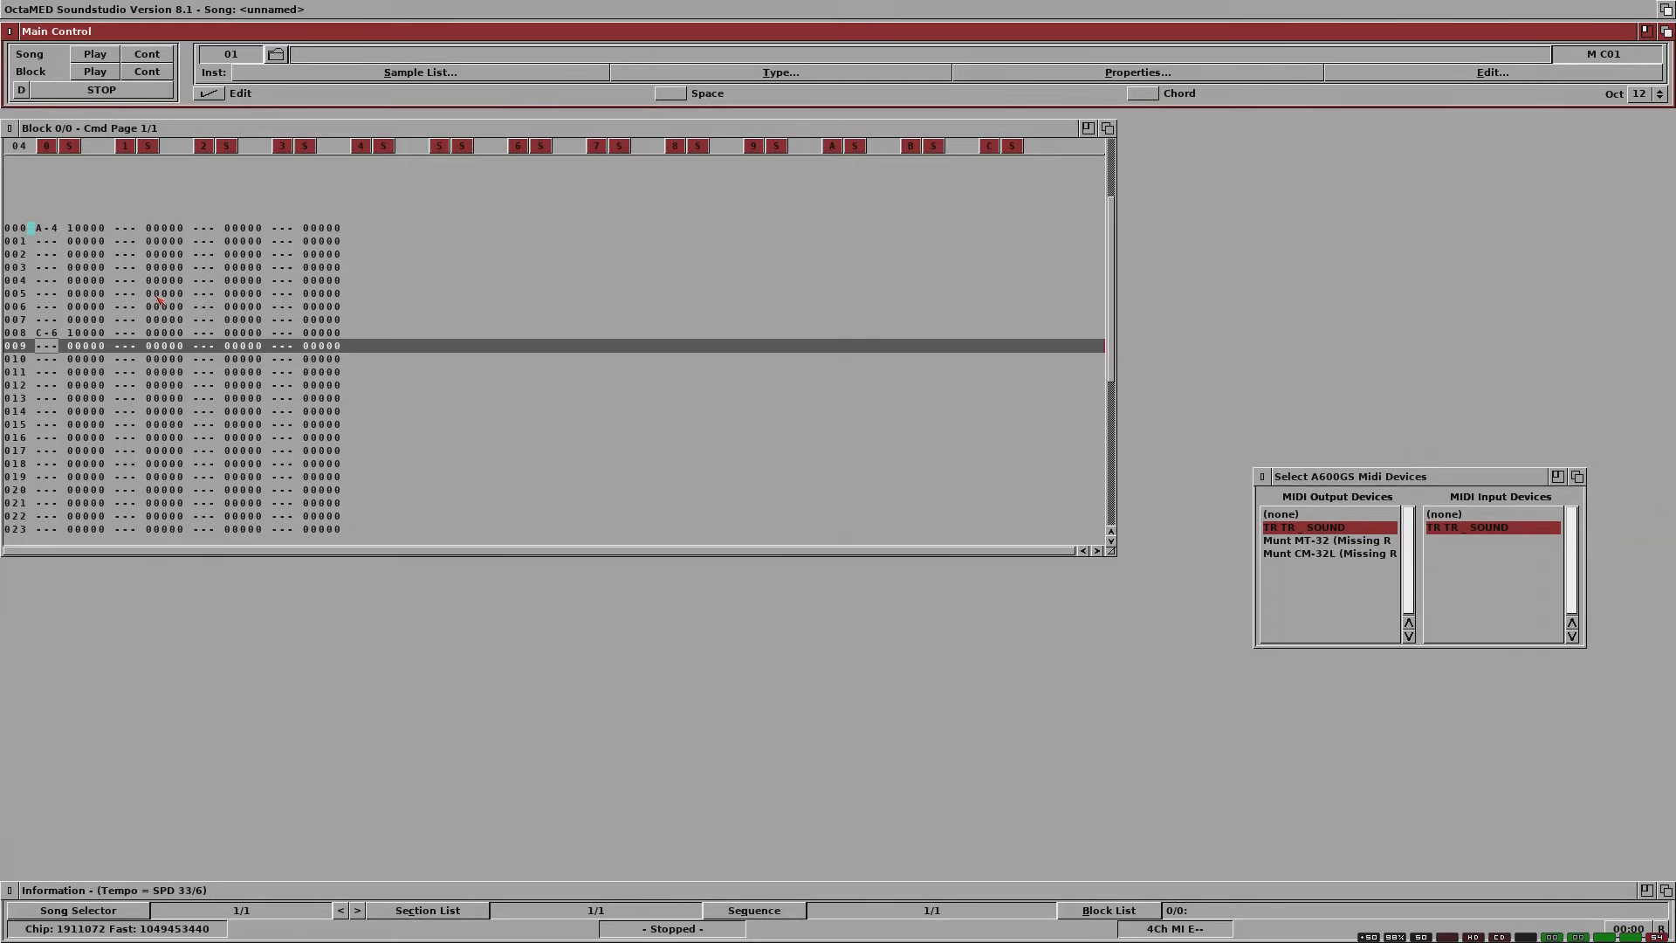
pyautogui.press('Down')
pyautogui.press('Down')
pyautogui.press('Down')
pyautogui.press('Down')
pyautogui.press('Down')
pyautogui.press('Down')
pyautogui.press('Down')
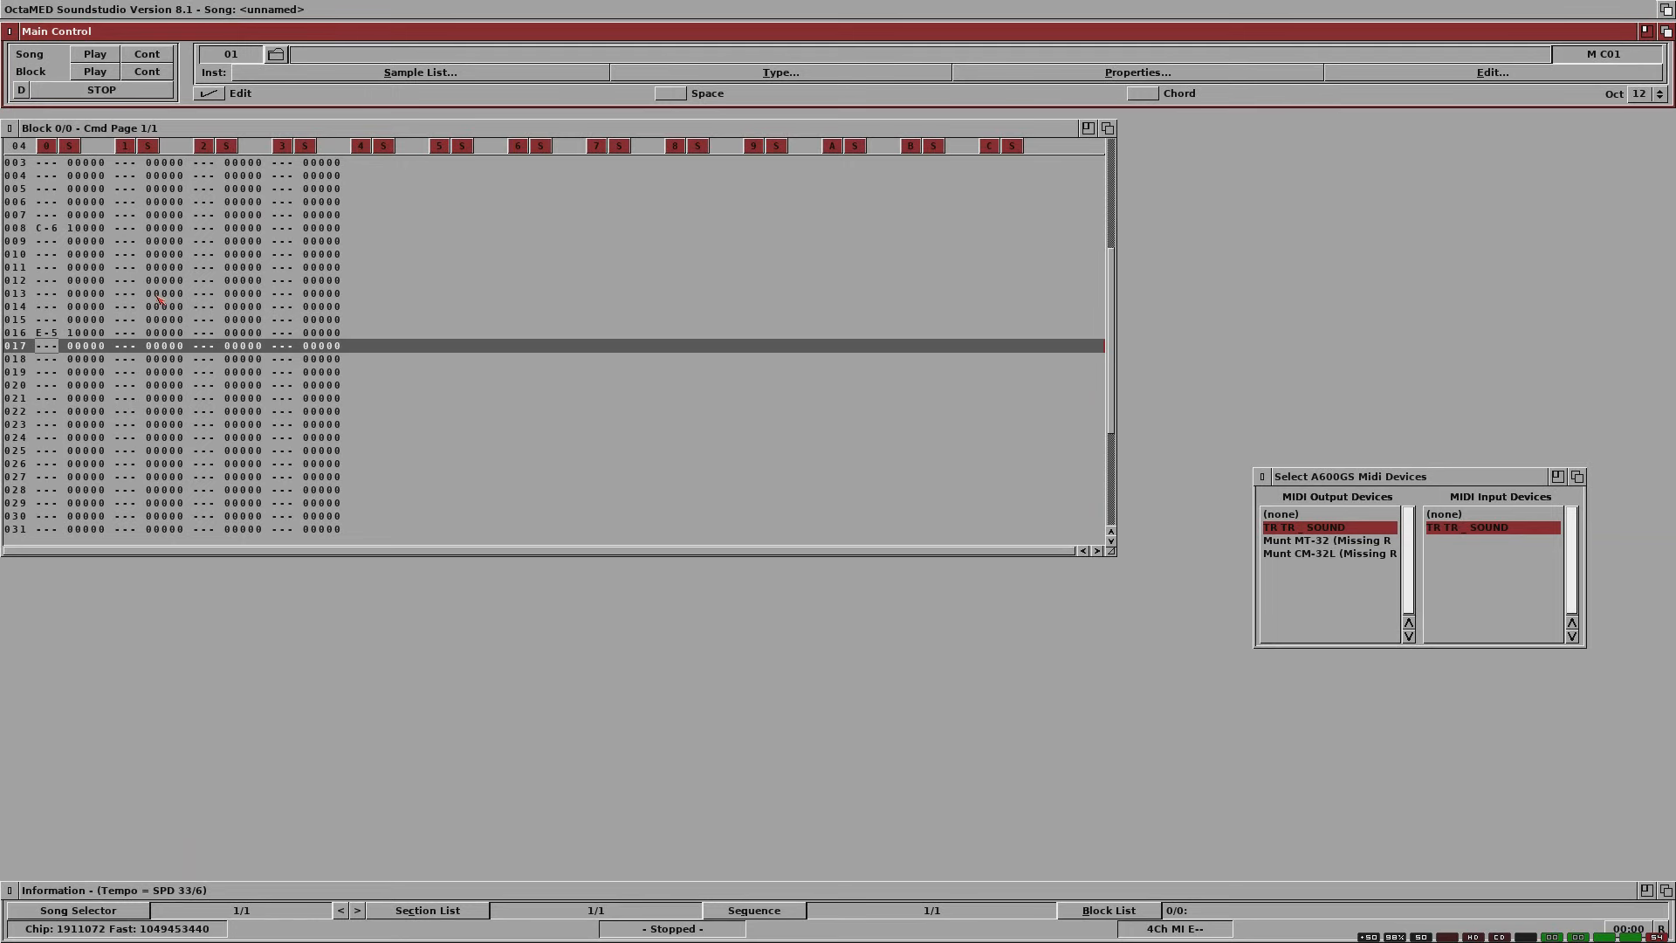
# Step: Enter E-5 on lines 19 and 22 of track 0
pyautogui.press('Down')
pyautogui.press('Down')
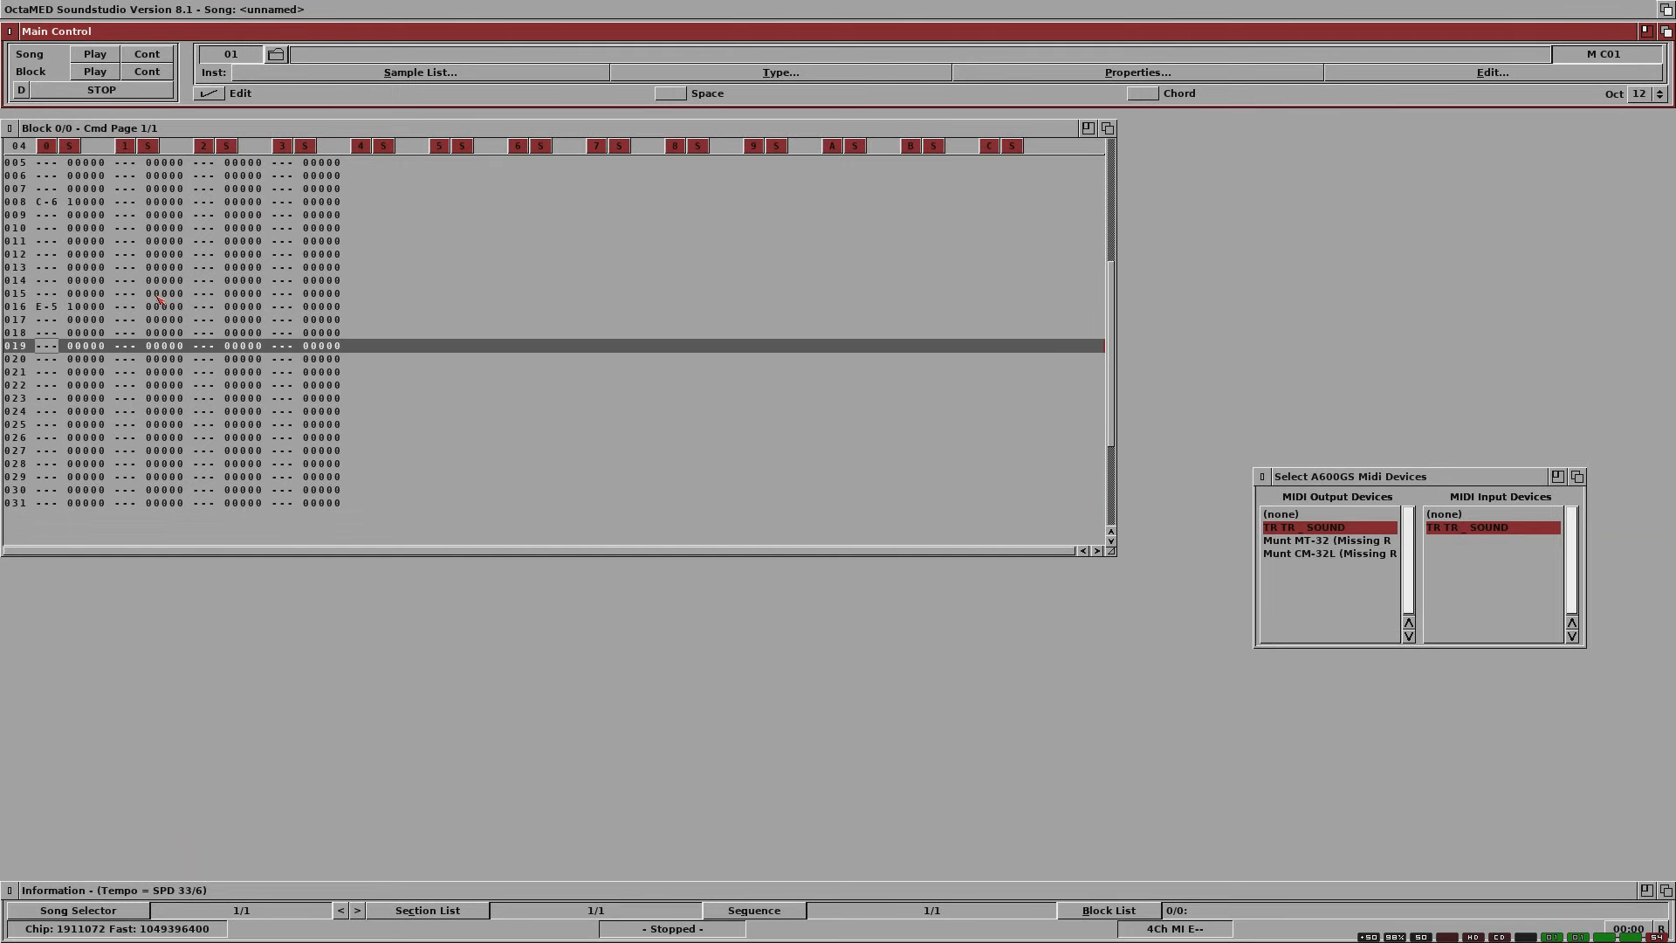
pyautogui.press('Down')
pyautogui.press('Down')
pyautogui.press('Down')
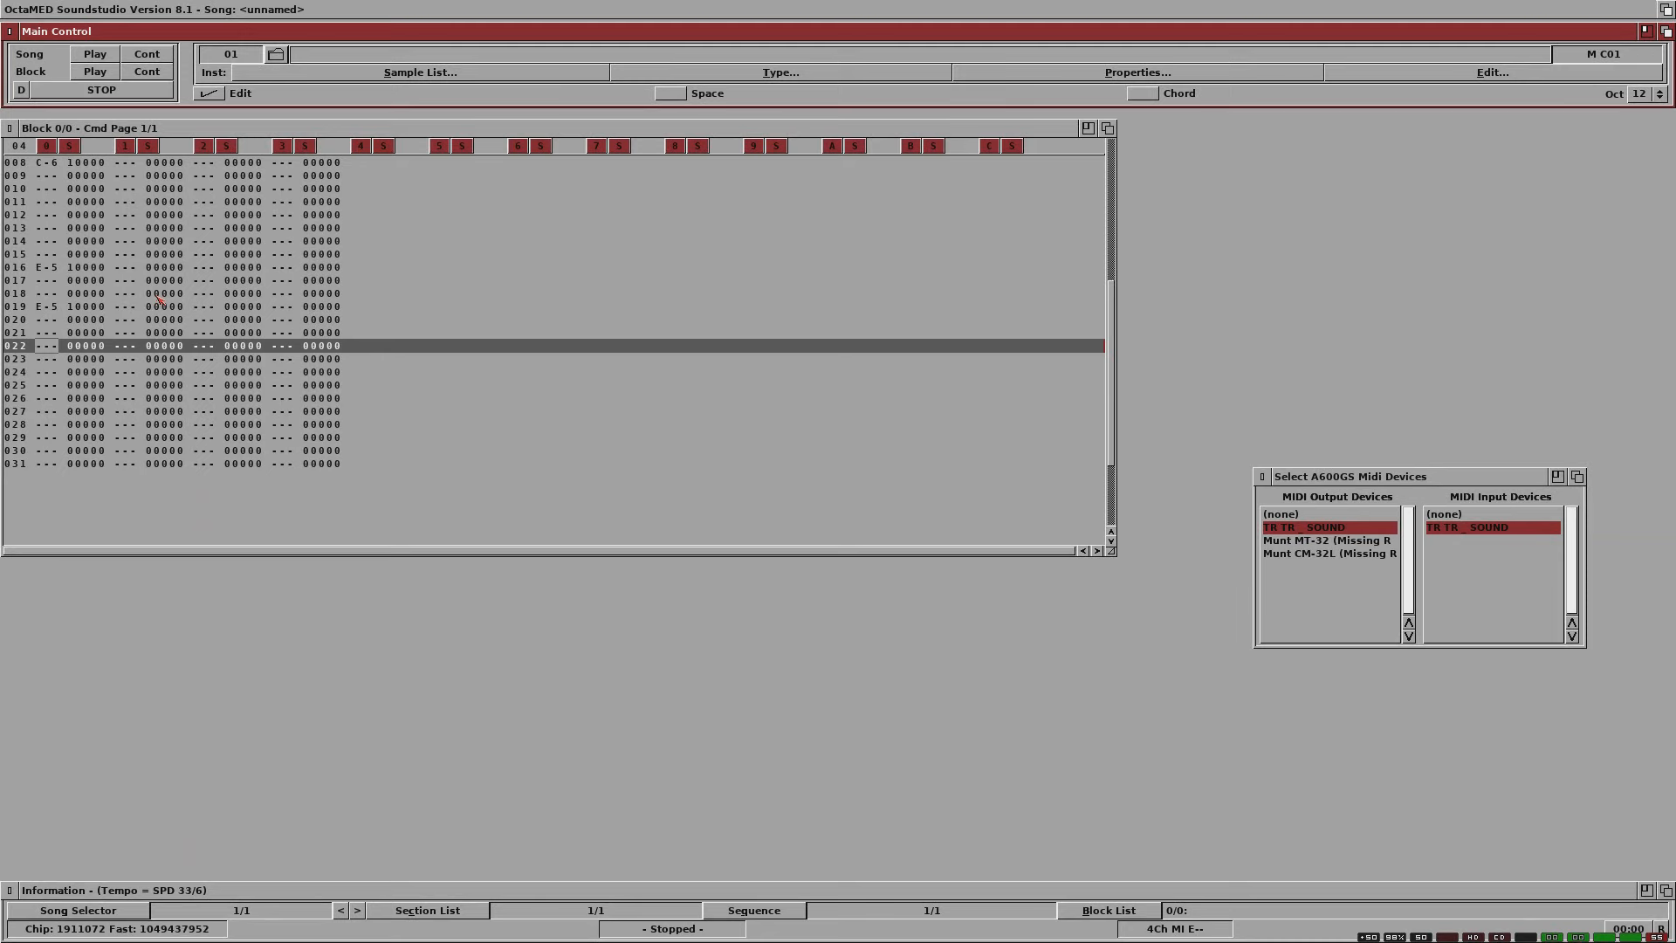
pyautogui.press('Down')
# Step: Enter G-5 on line 24 of track 0 and a closing note on line 27
pyautogui.press('Down')
pyautogui.press('Down')
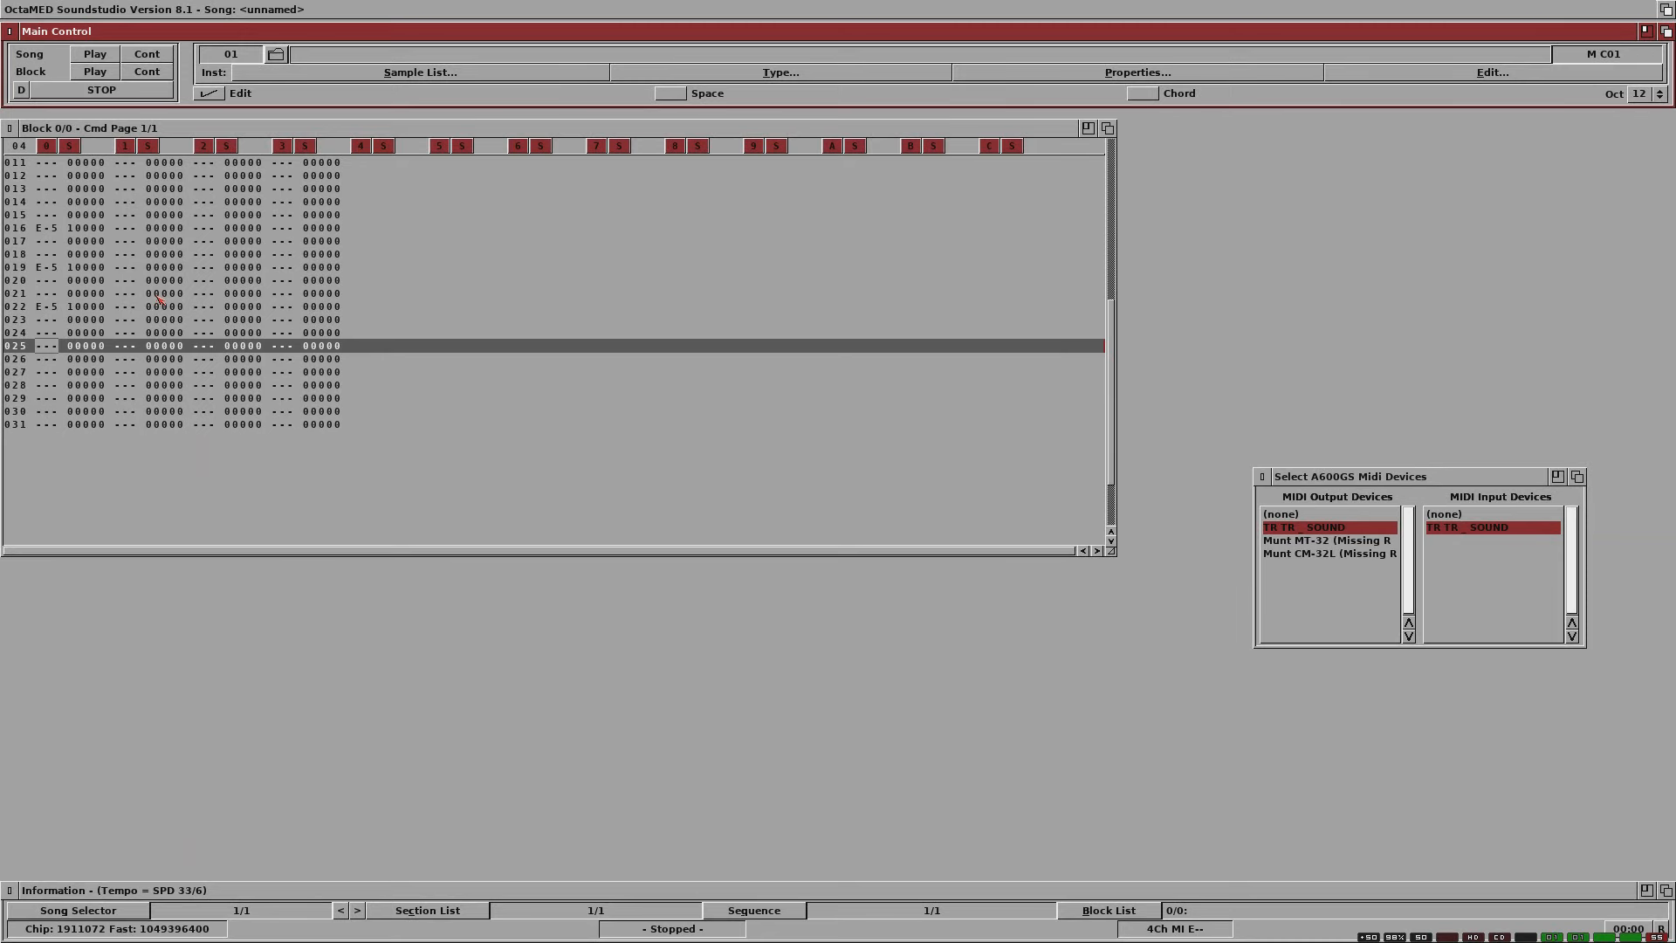
pyautogui.press('Up')
pyautogui.press('t')
pyautogui.press('Down')
pyautogui.press('Down')
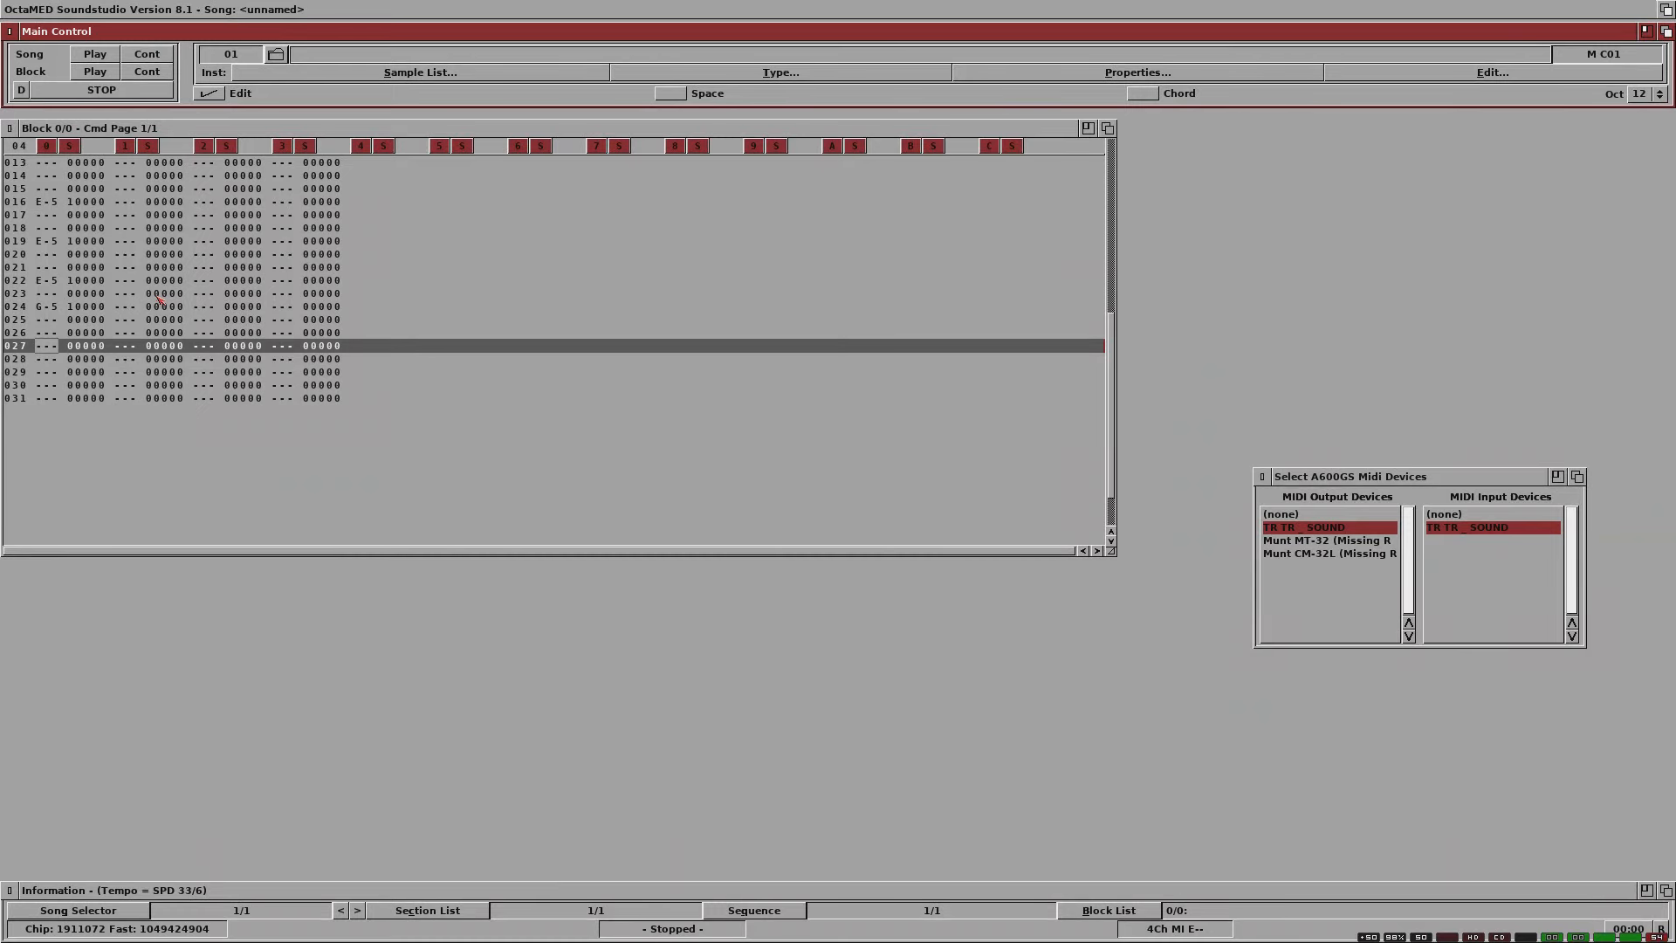
pyautogui.press('t')
pyautogui.press('Up')
pyautogui.press('y')
# Step: Play the song, stop playback, and cut the MIDI output by setting its device to (none)
pyautogui.click(95, 53)
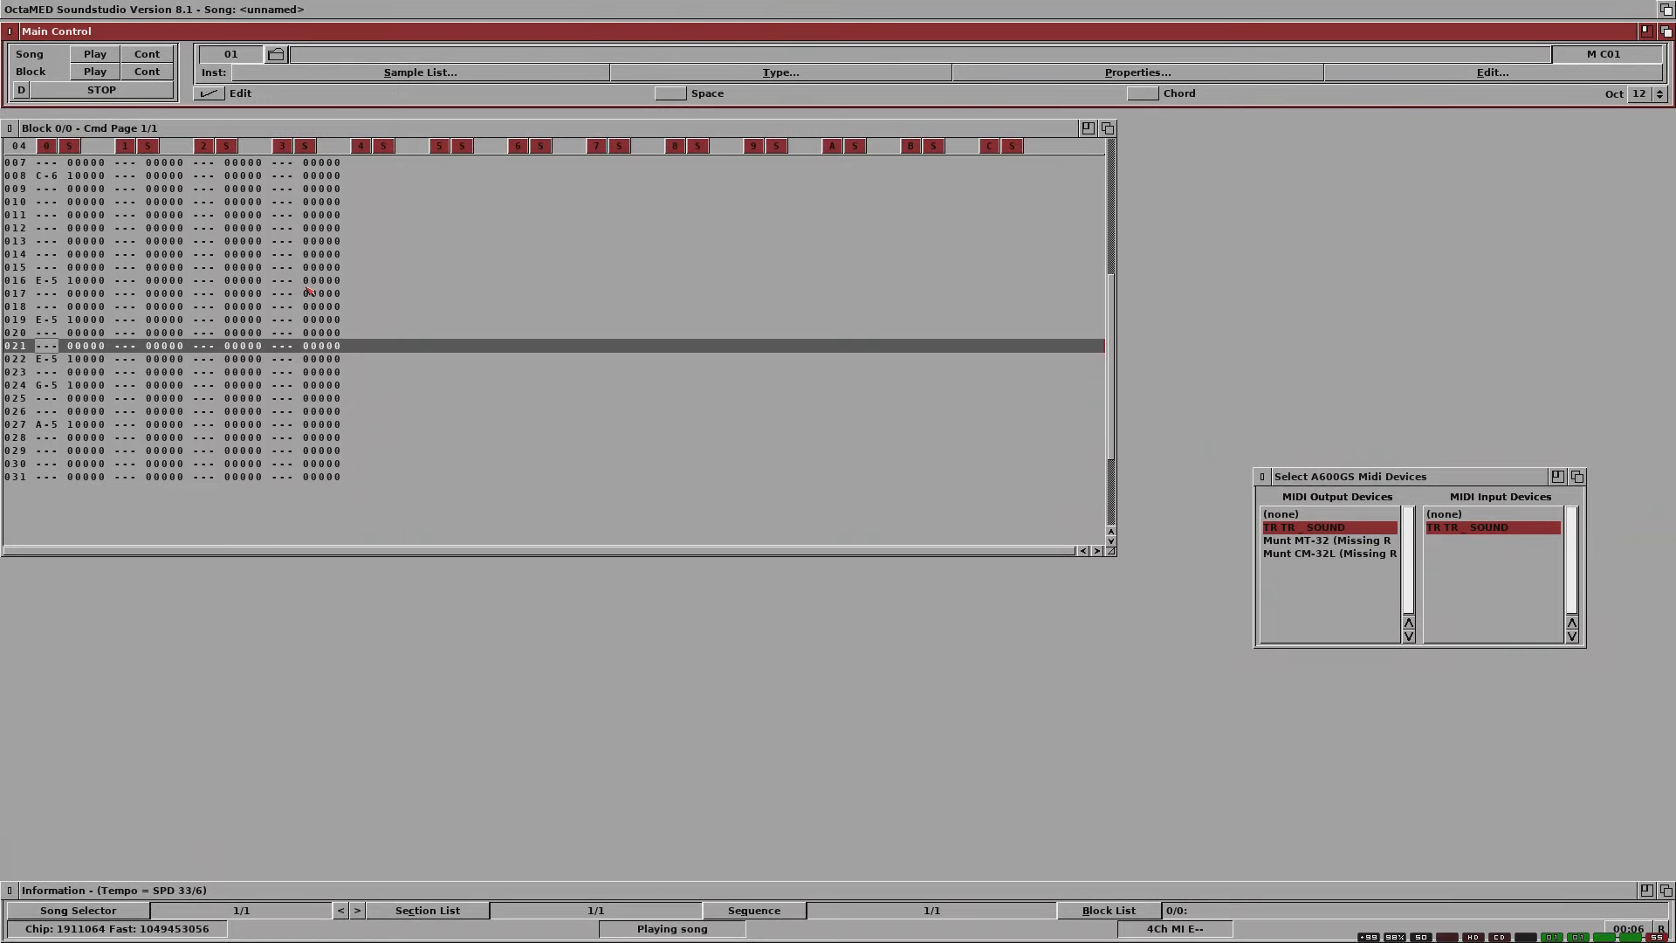
pyautogui.click(121, 92)
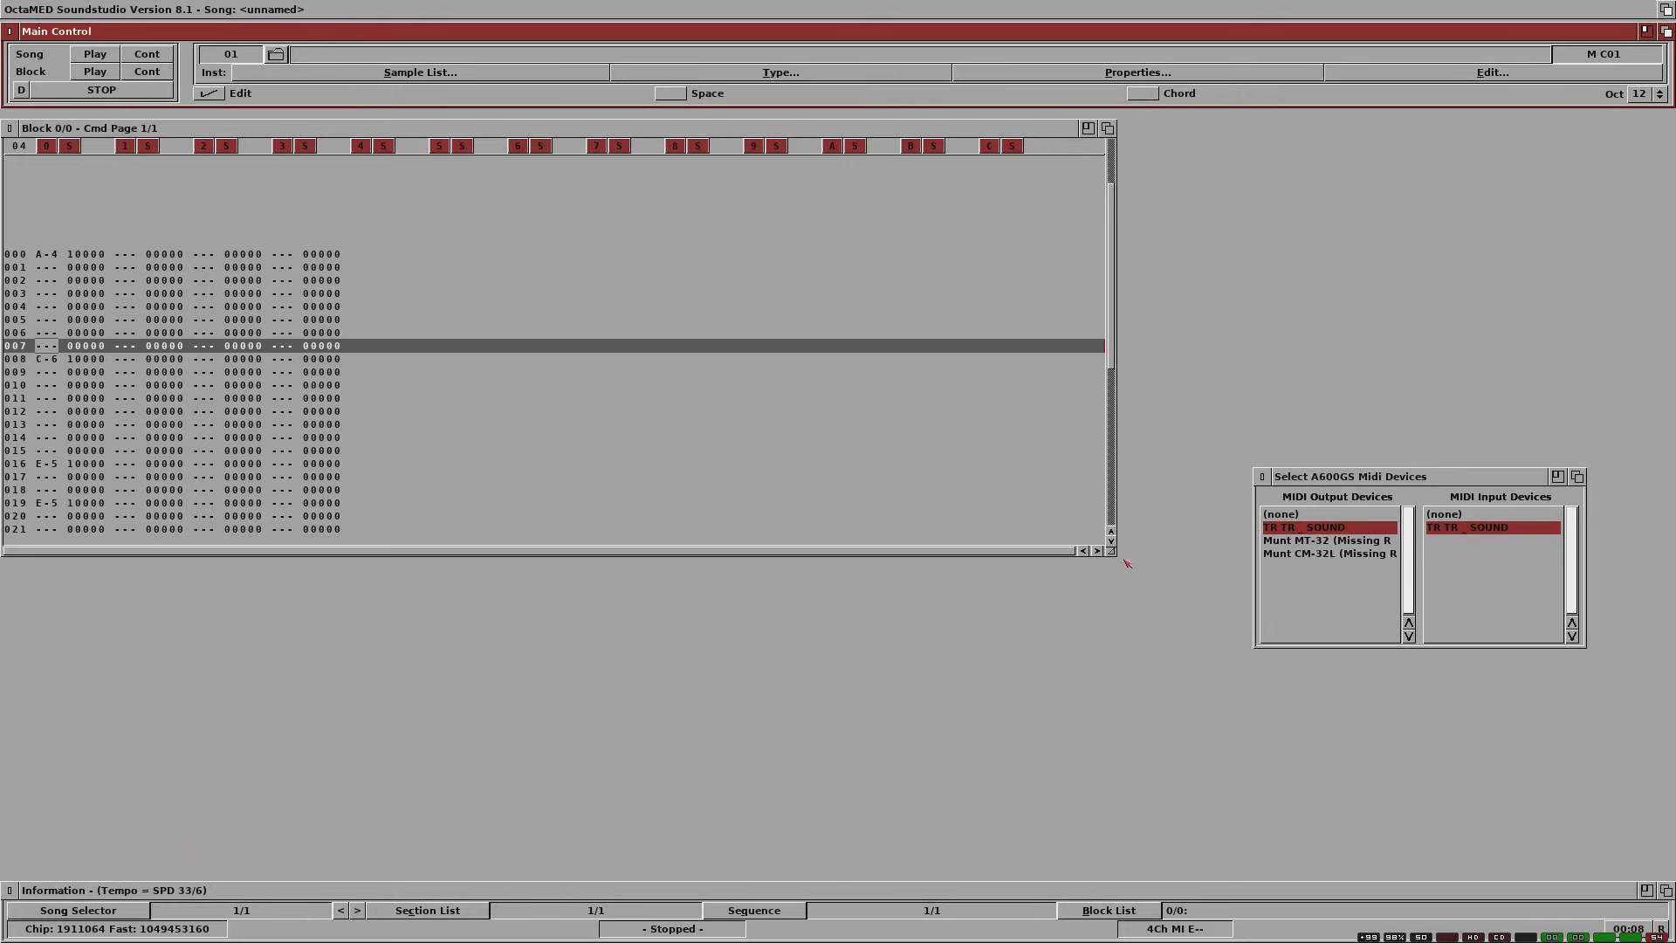
pyautogui.click(1307, 514)
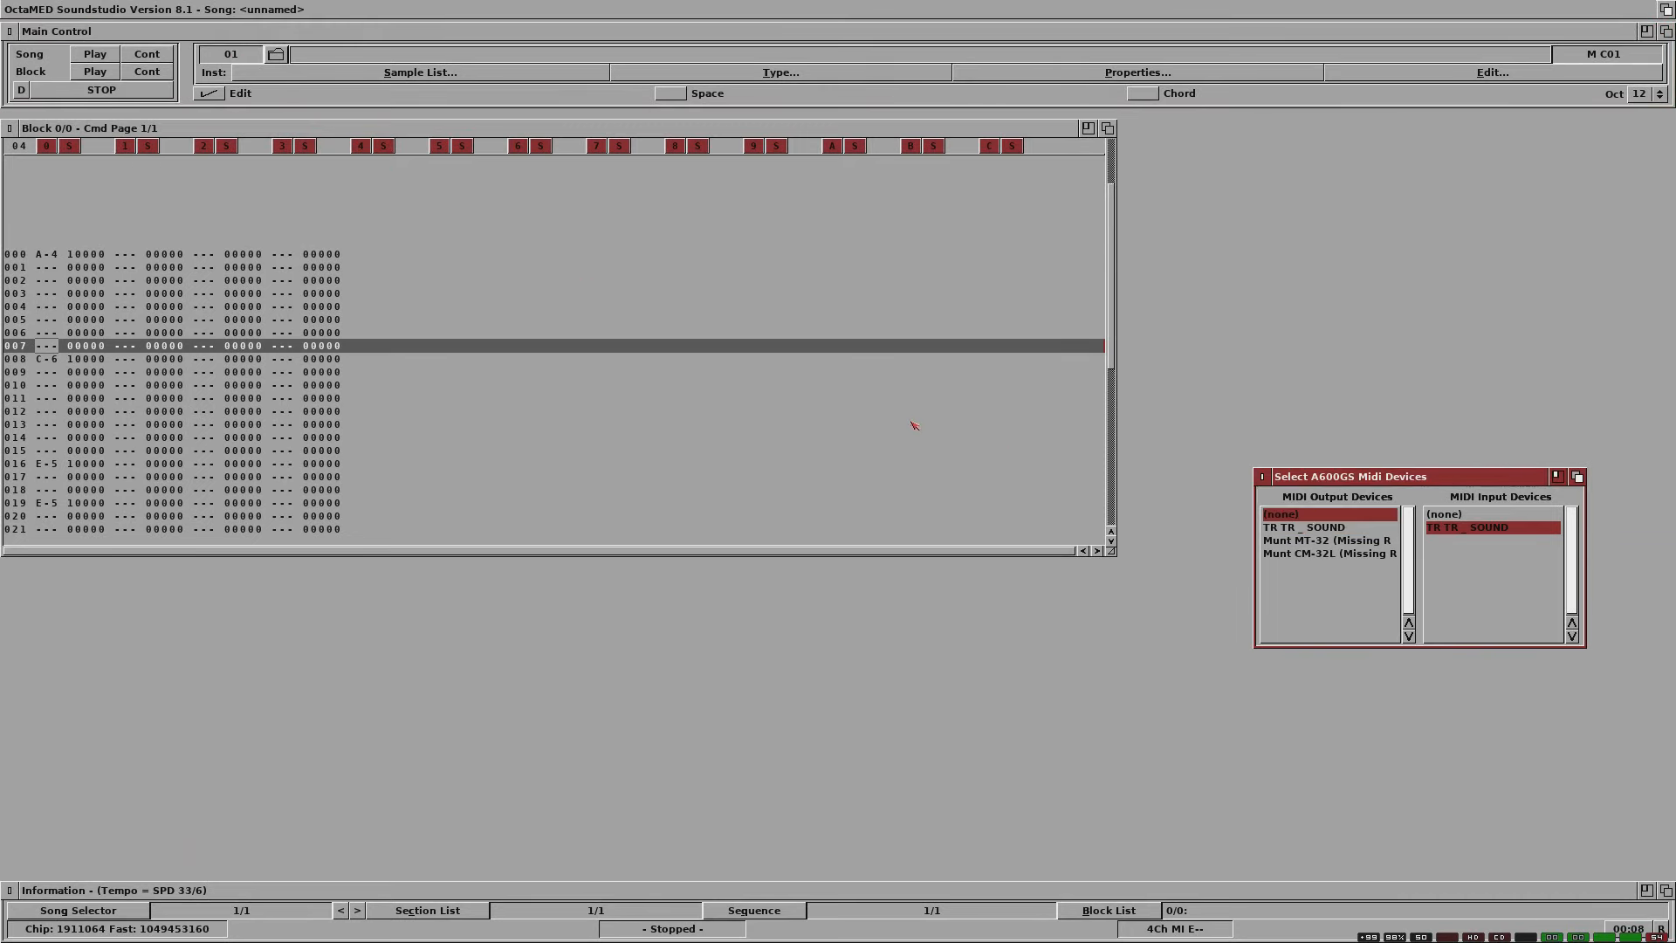
pyautogui.click(140, 37)
pyautogui.rightClick(128, 11)
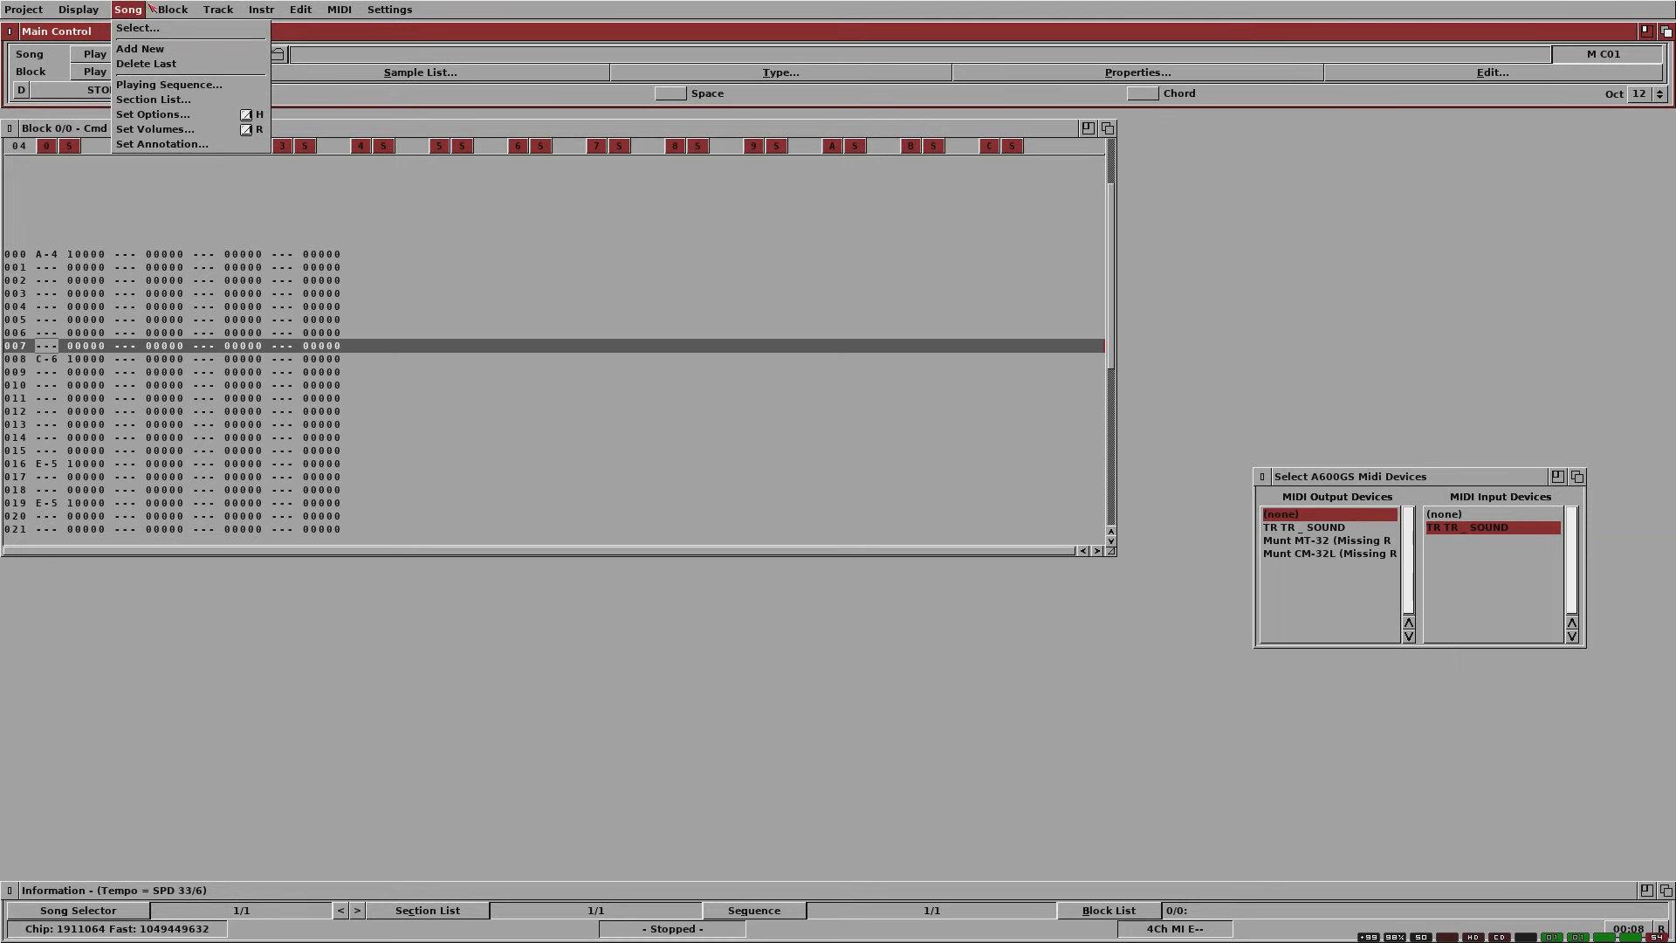
pyautogui.moveTo(172, 10)
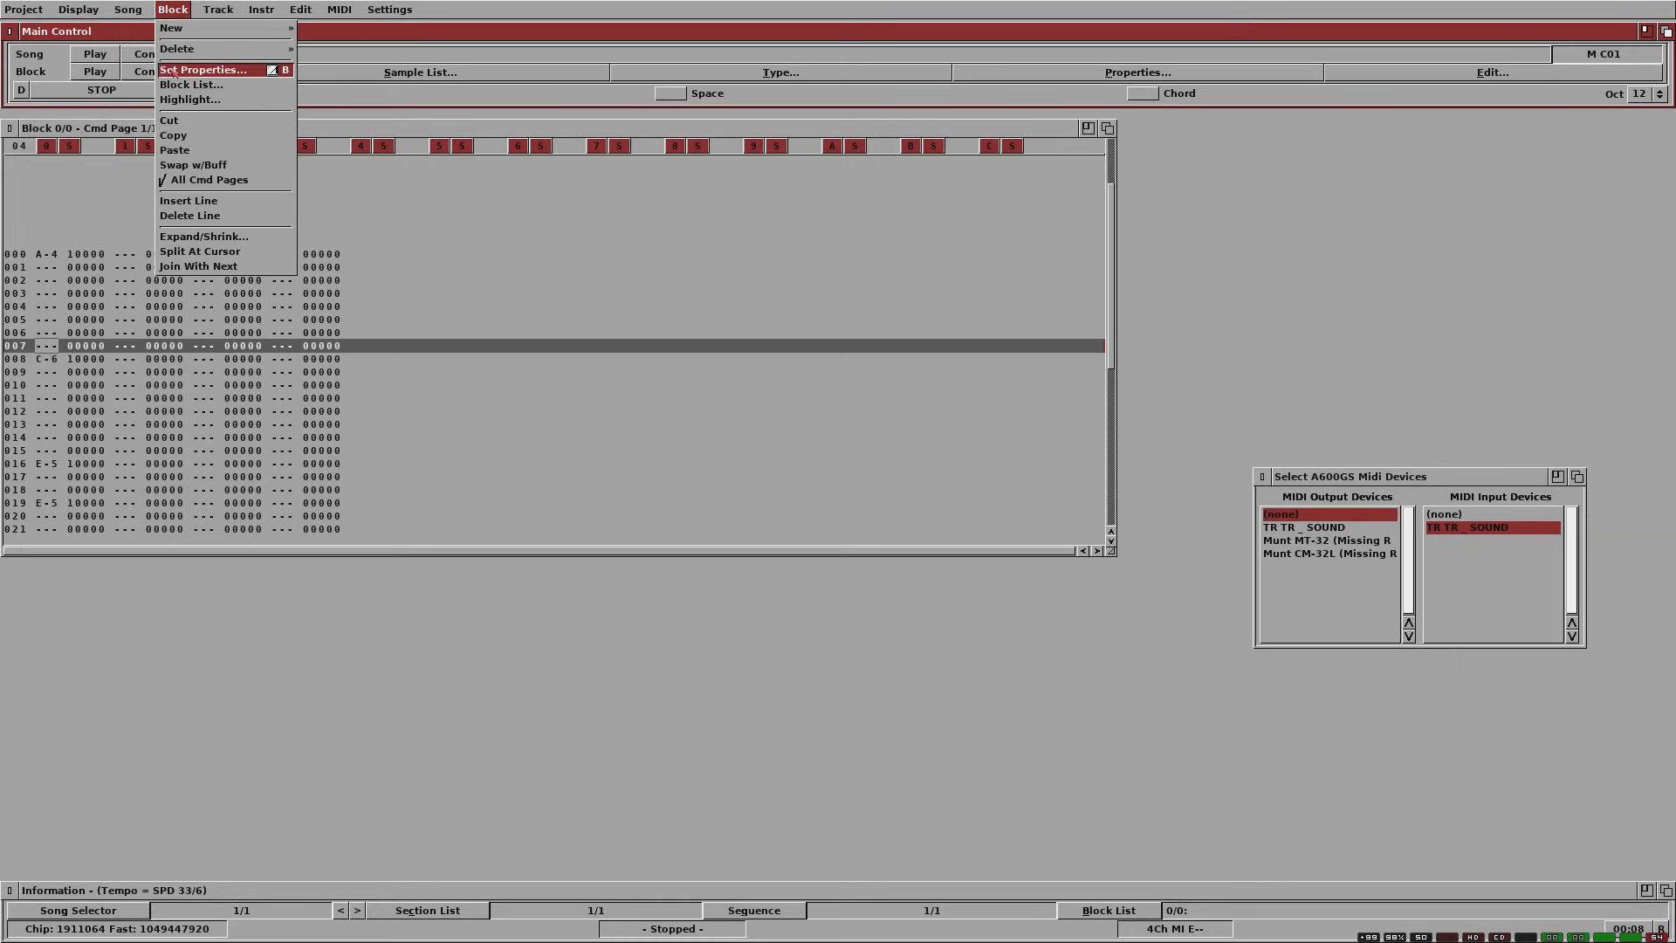
pyautogui.click(173, 71)
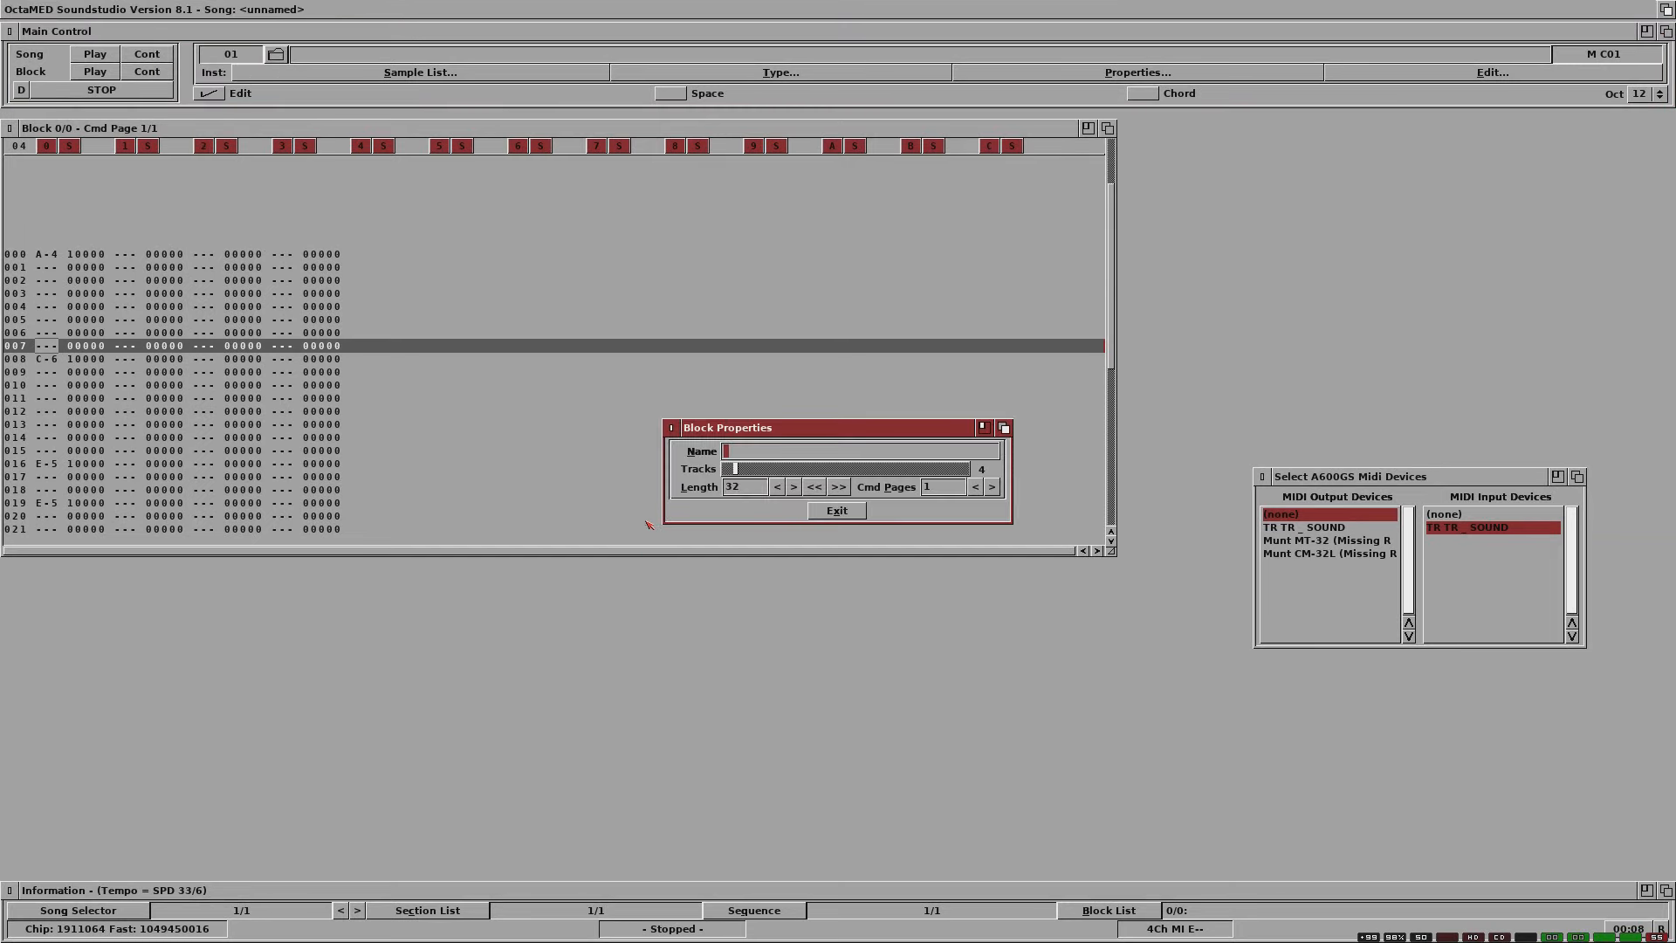
pyautogui.click(672, 428)
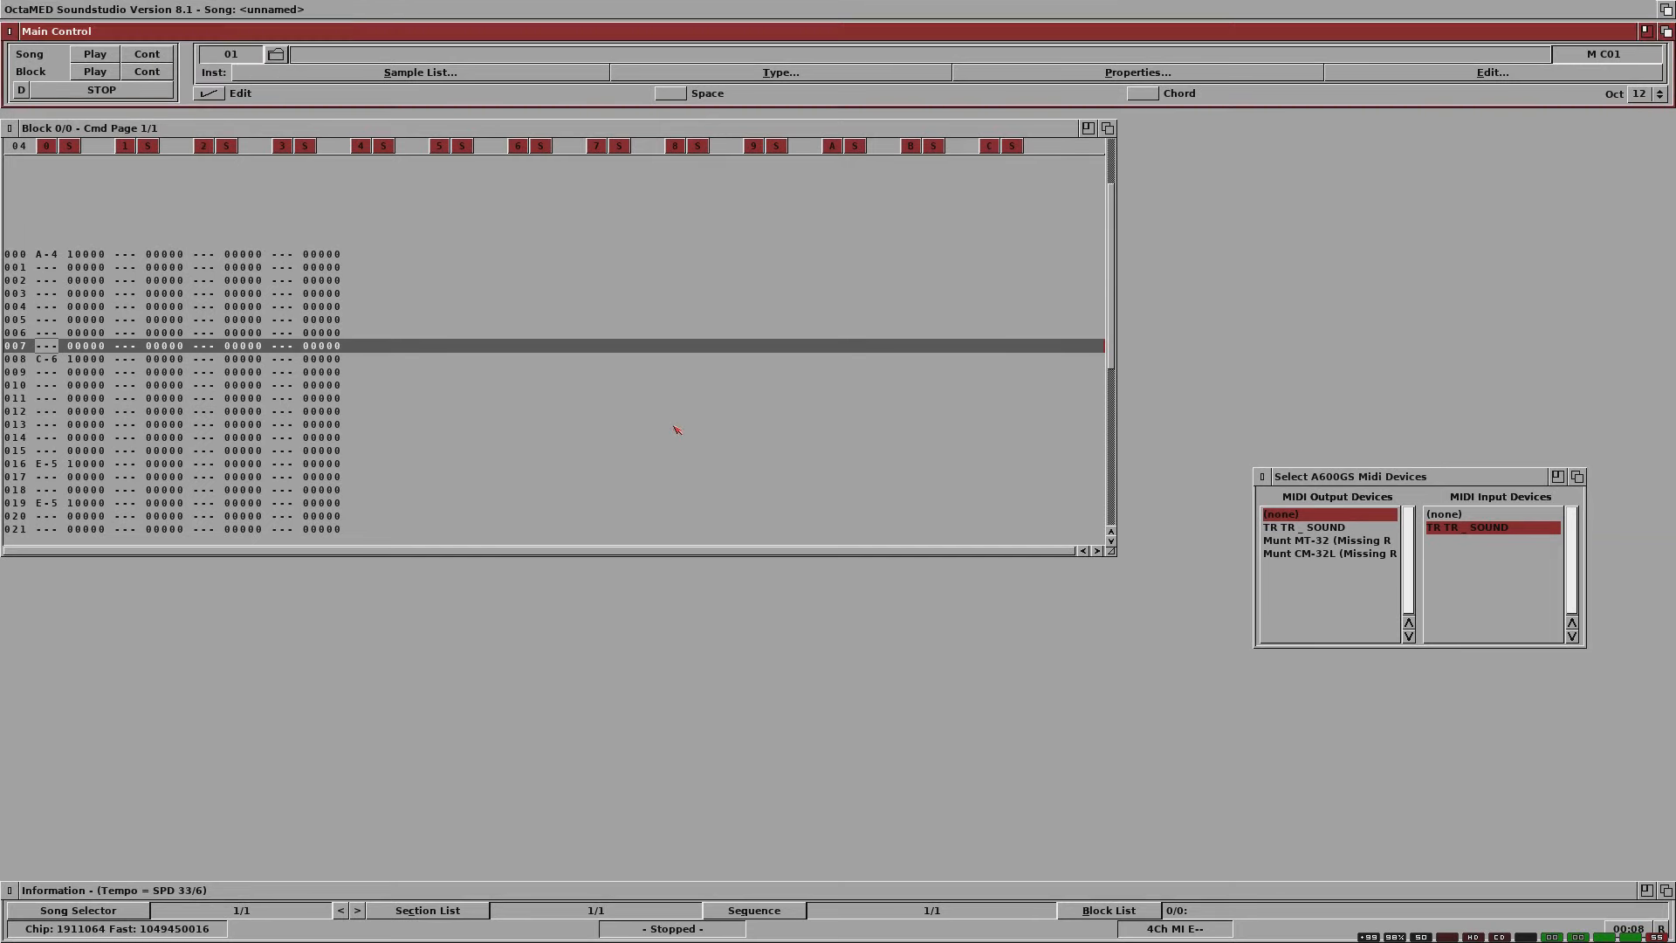
# Step: Switch the song's tempo mode to BPM and set the tempo to 90
pyautogui.rightClick(168, 4)
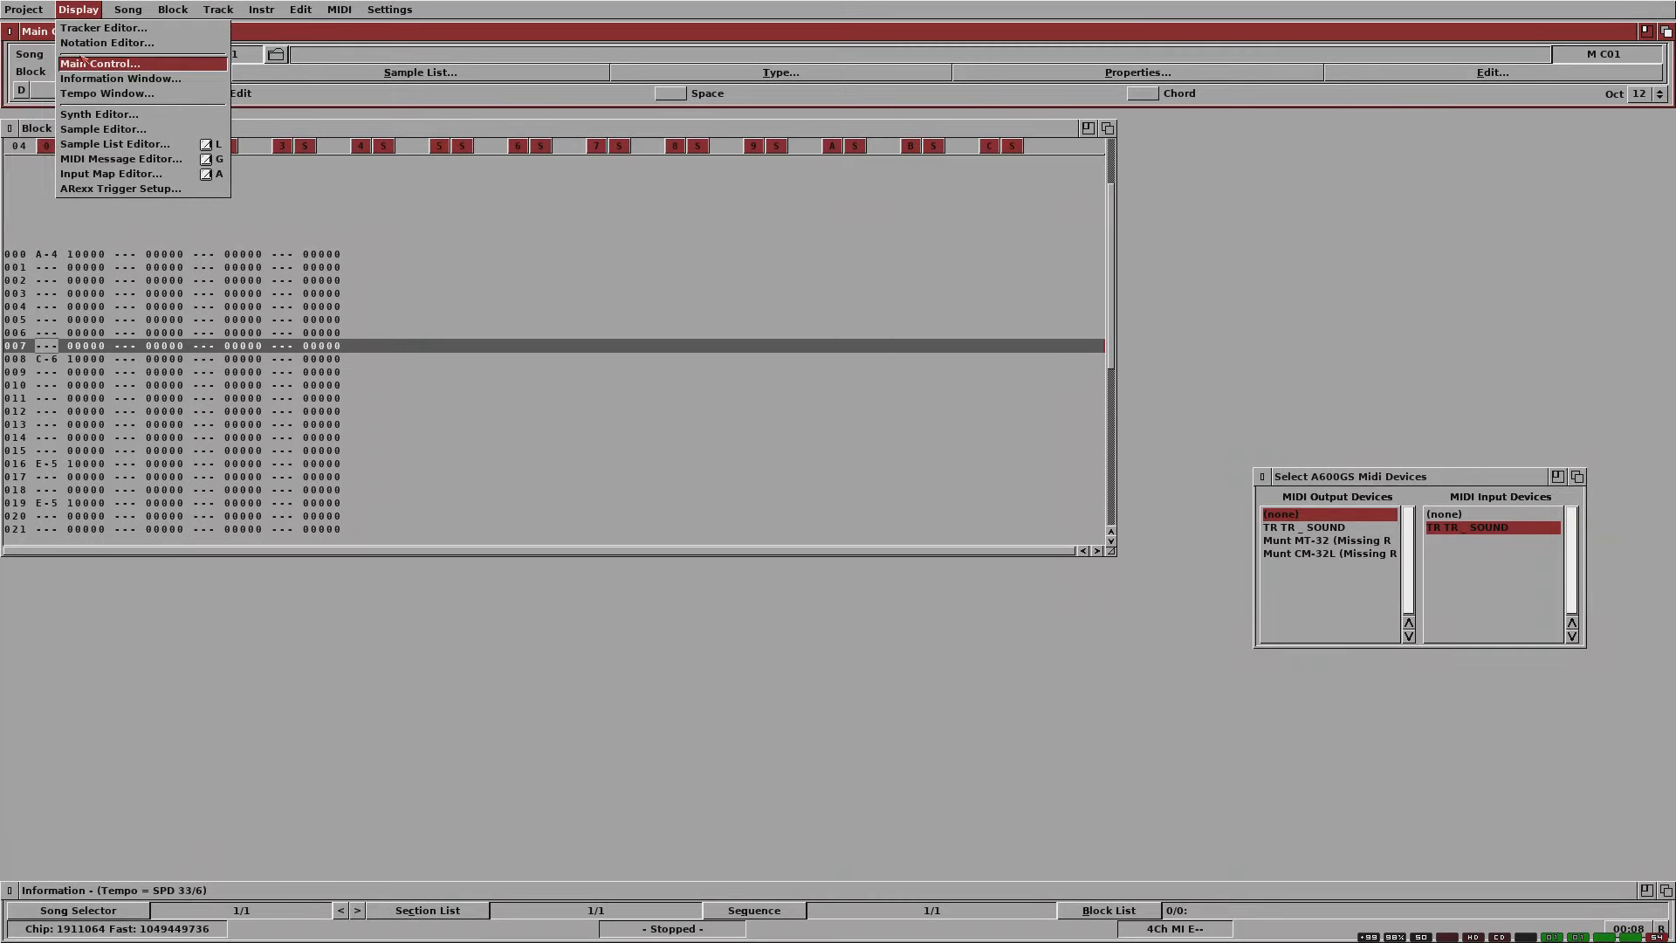
pyautogui.rightClick(106, 94)
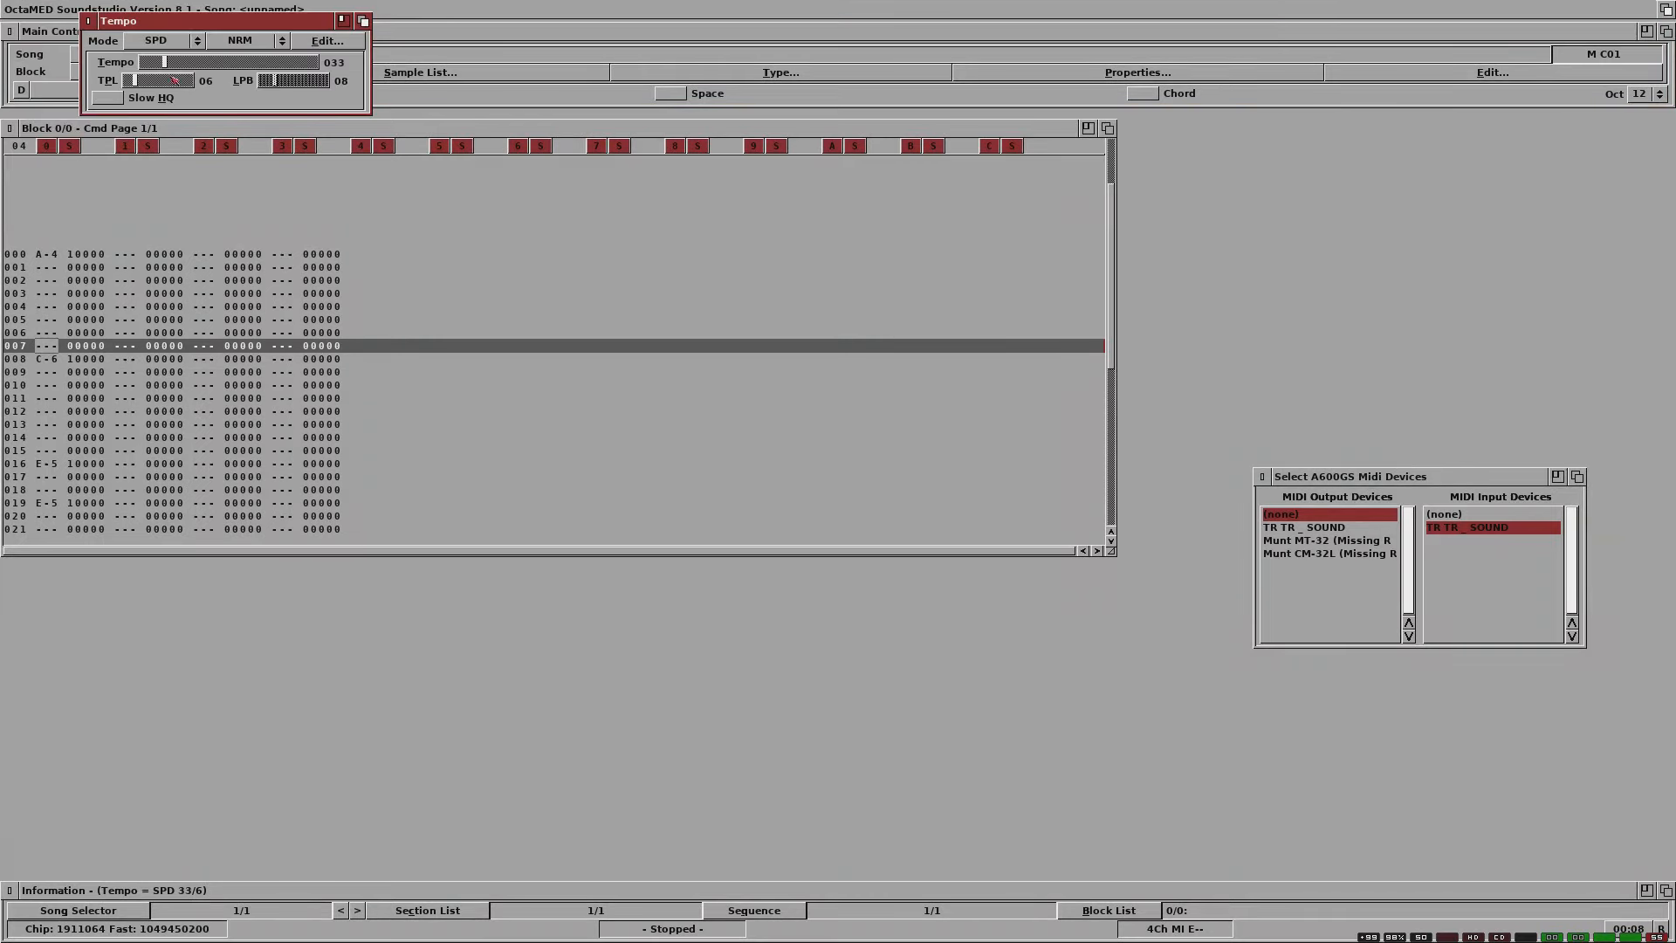
pyautogui.moveTo(179, 25); pyautogui.dragTo(1325, 305)
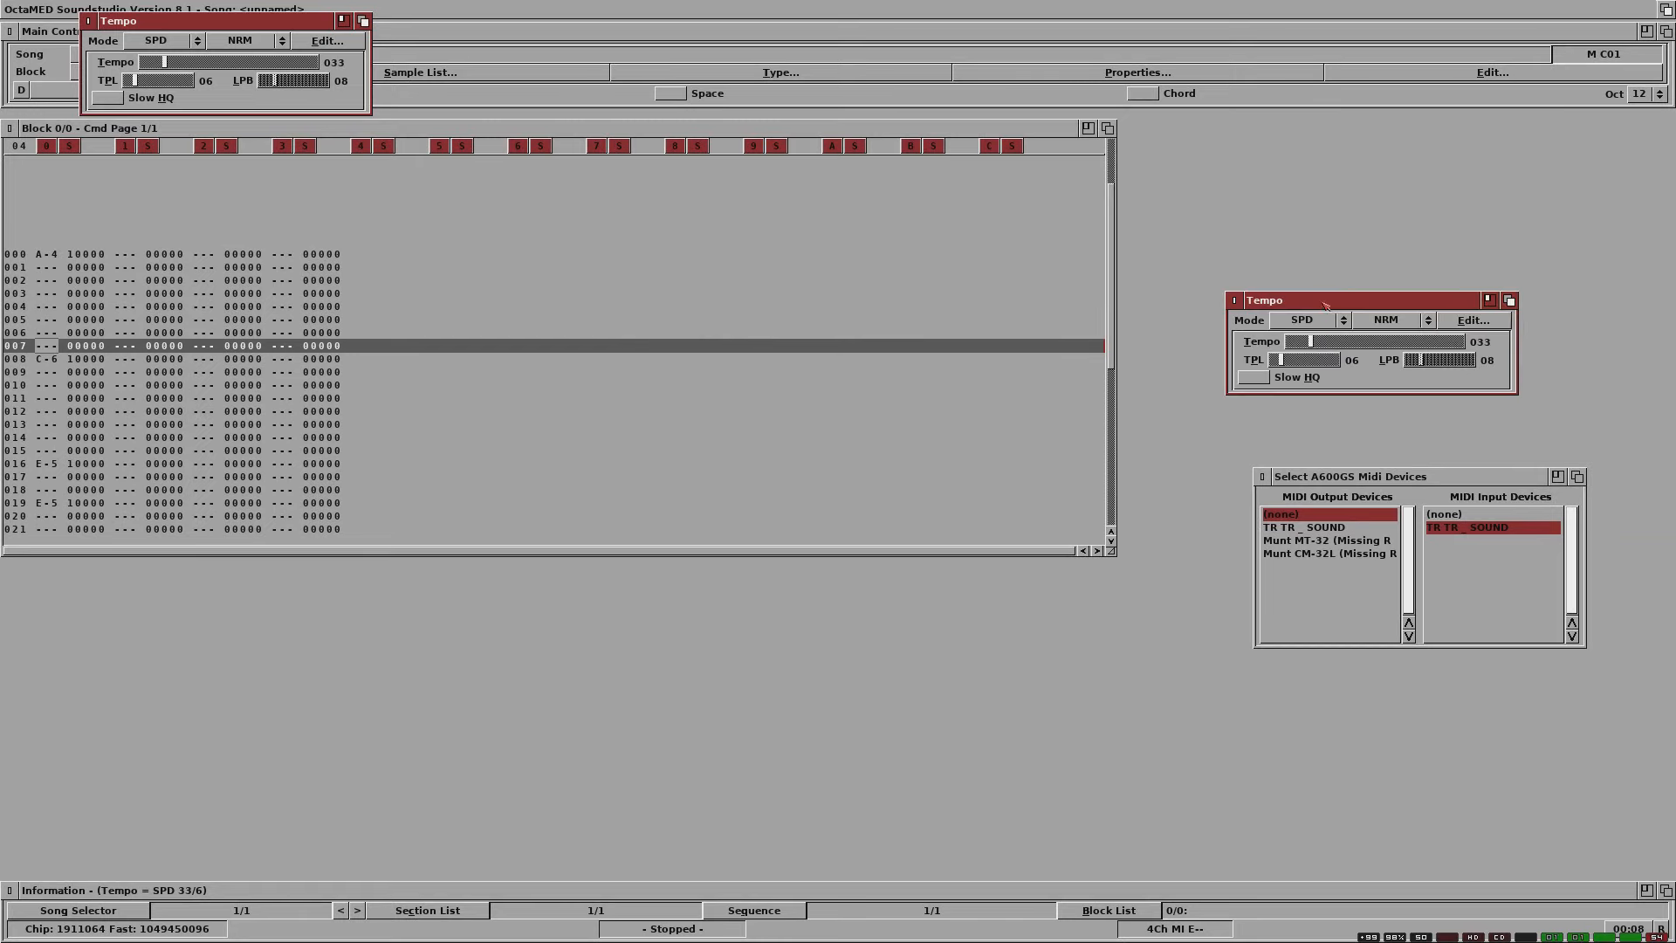
pyautogui.click(1321, 320)
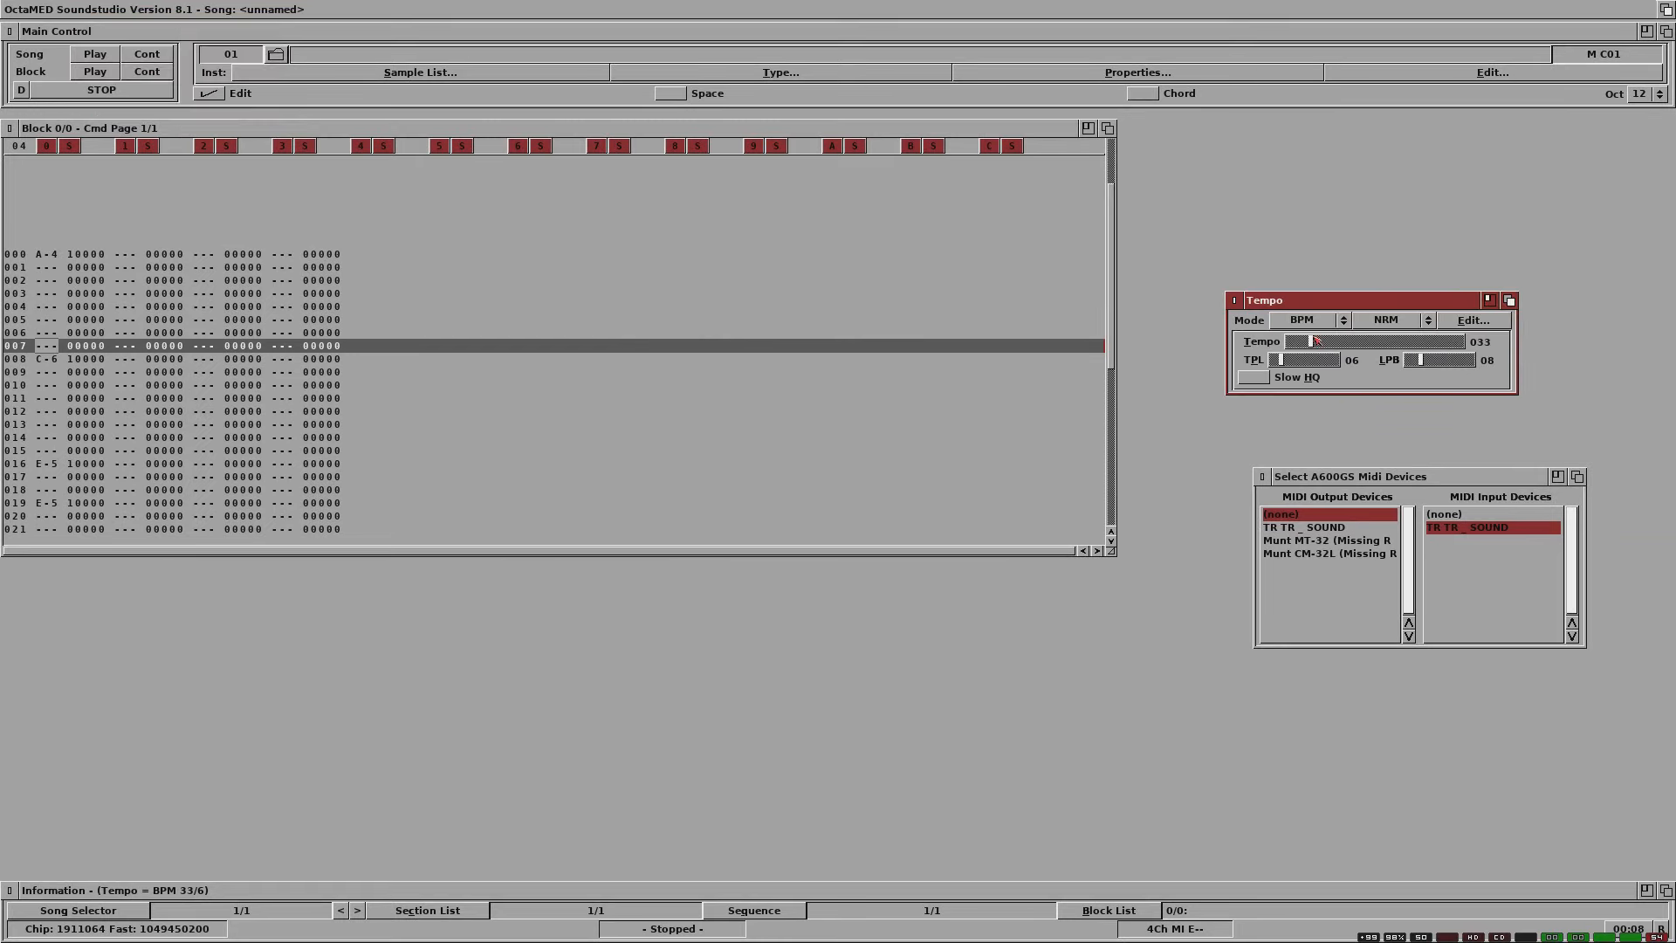
pyautogui.moveTo(1316, 342); pyautogui.dragTo(1380, 346)
pyautogui.click(1235, 300)
# Step: Set the MIDI output device to TR TR _ SOUND, toggle MIDI Active off and on, and re-enable Input Active
pyautogui.click(1301, 528)
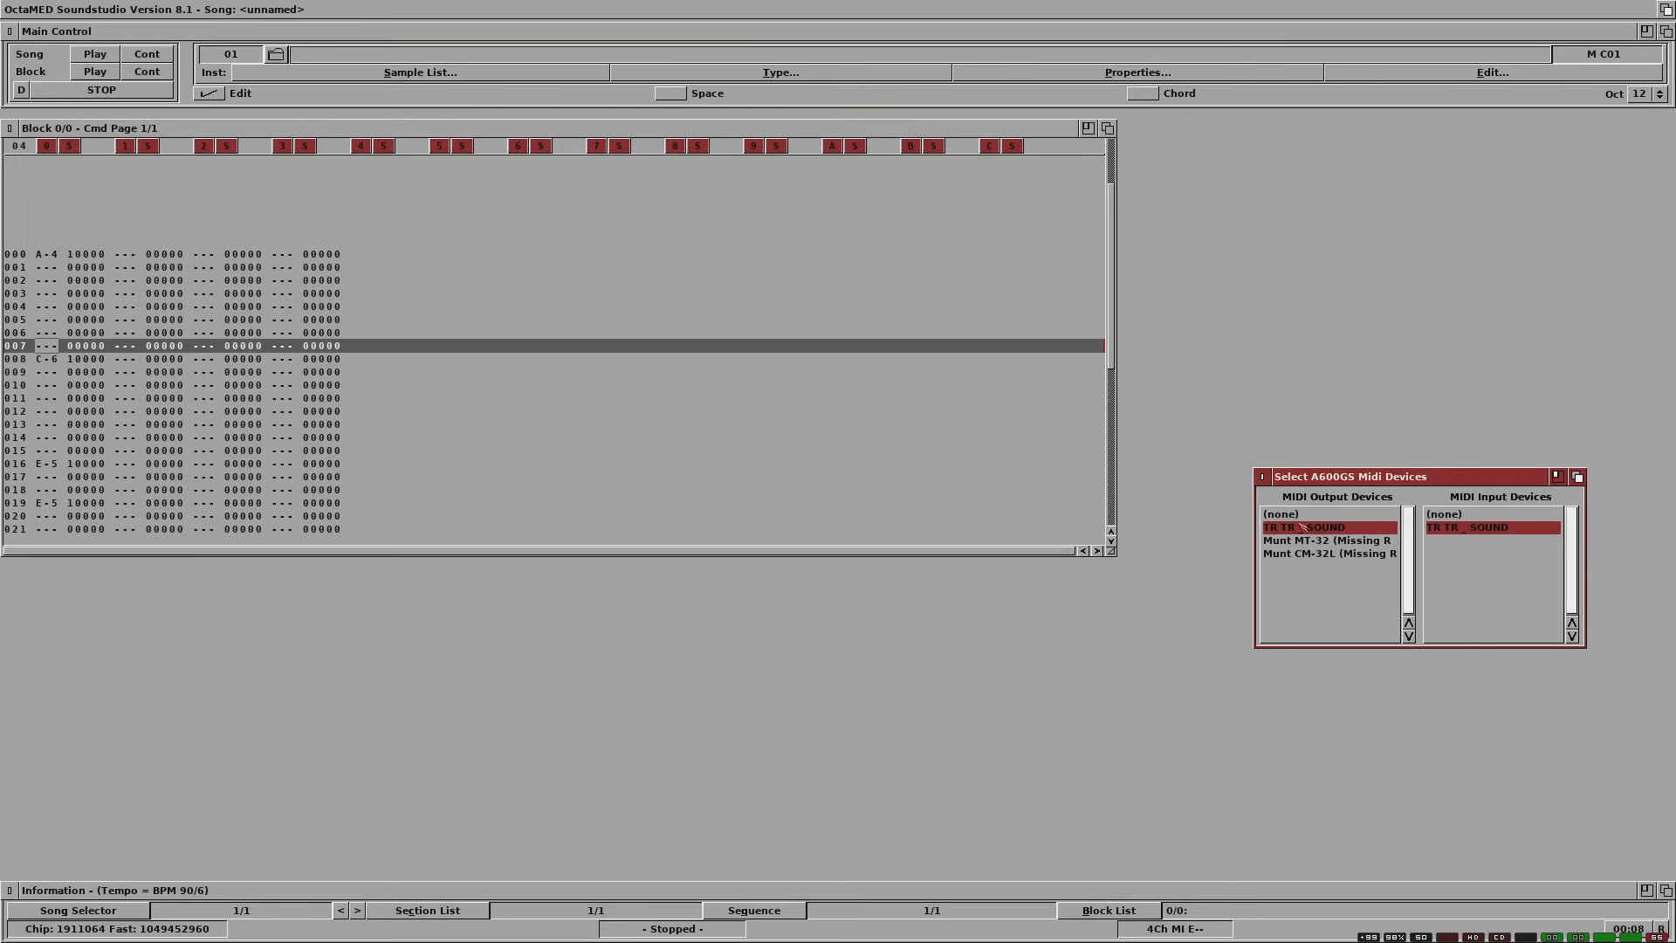
pyautogui.click(512, 33)
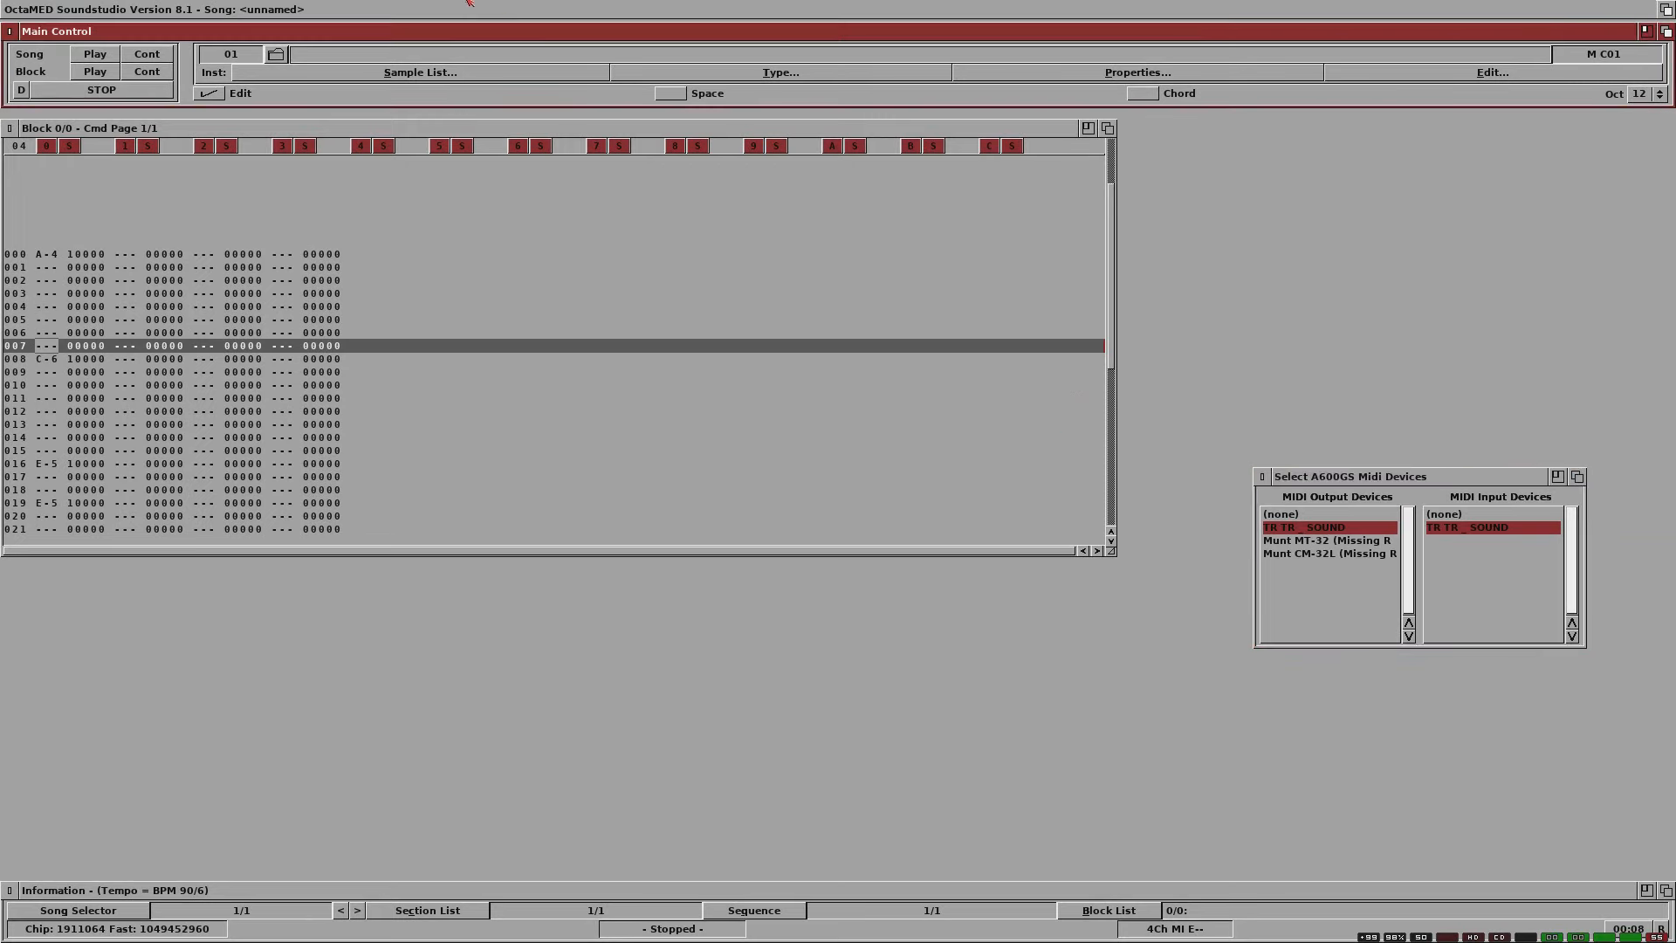
pyautogui.rightClick(454, 4)
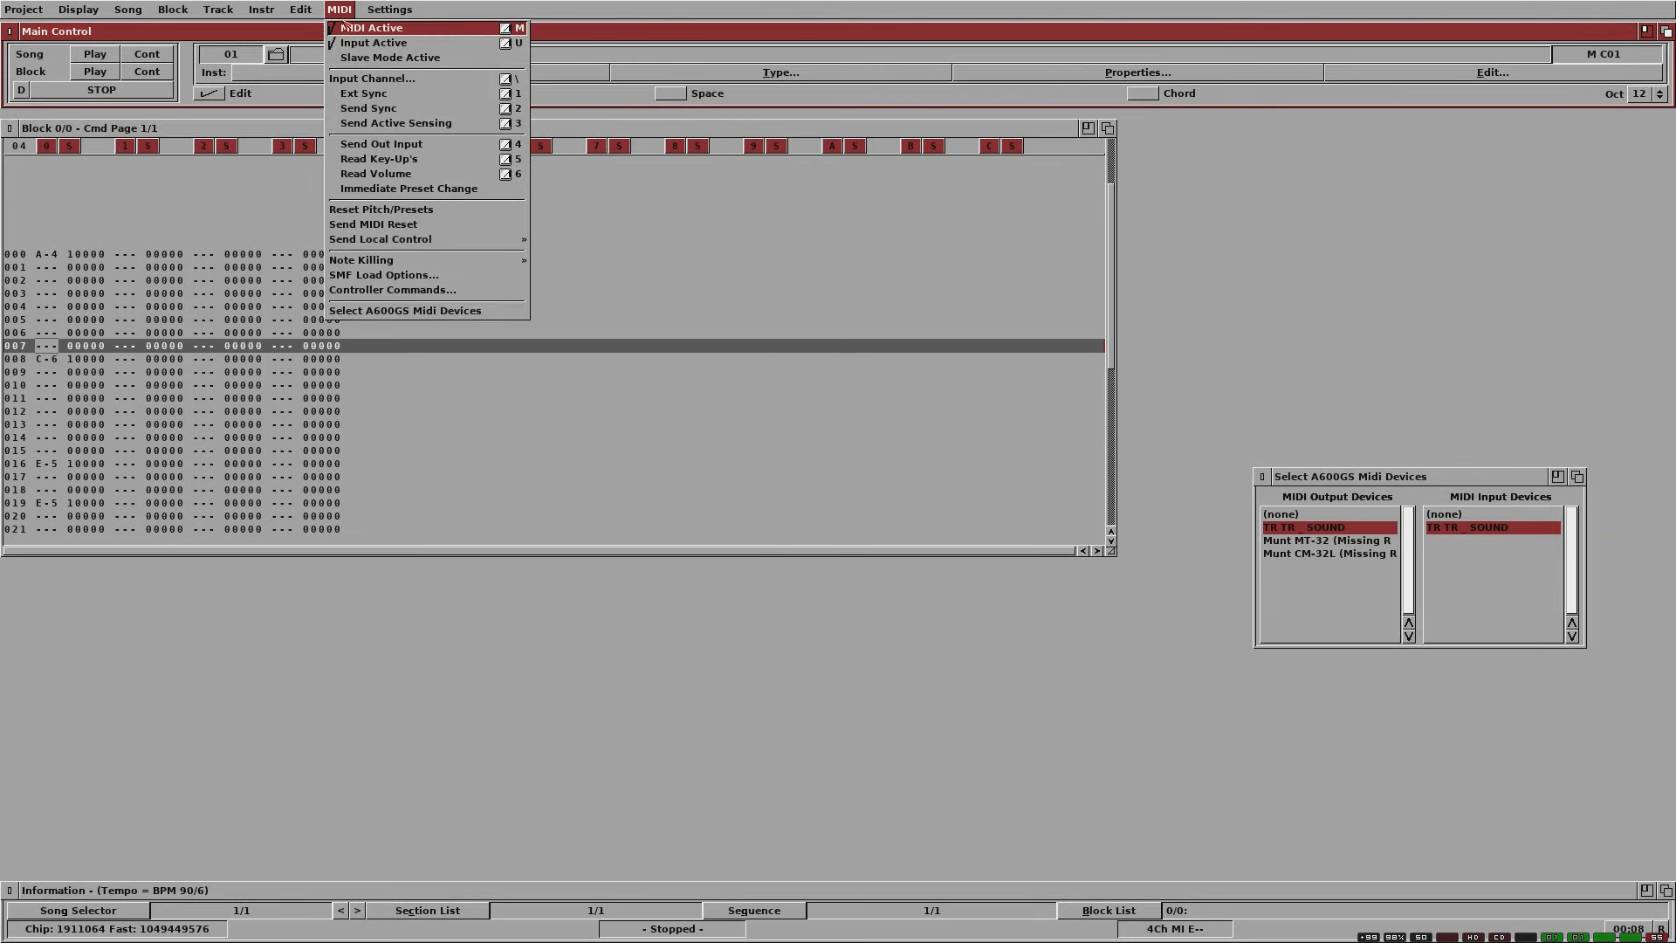
pyautogui.rightClick(346, 26)
pyautogui.rightClick(344, 8)
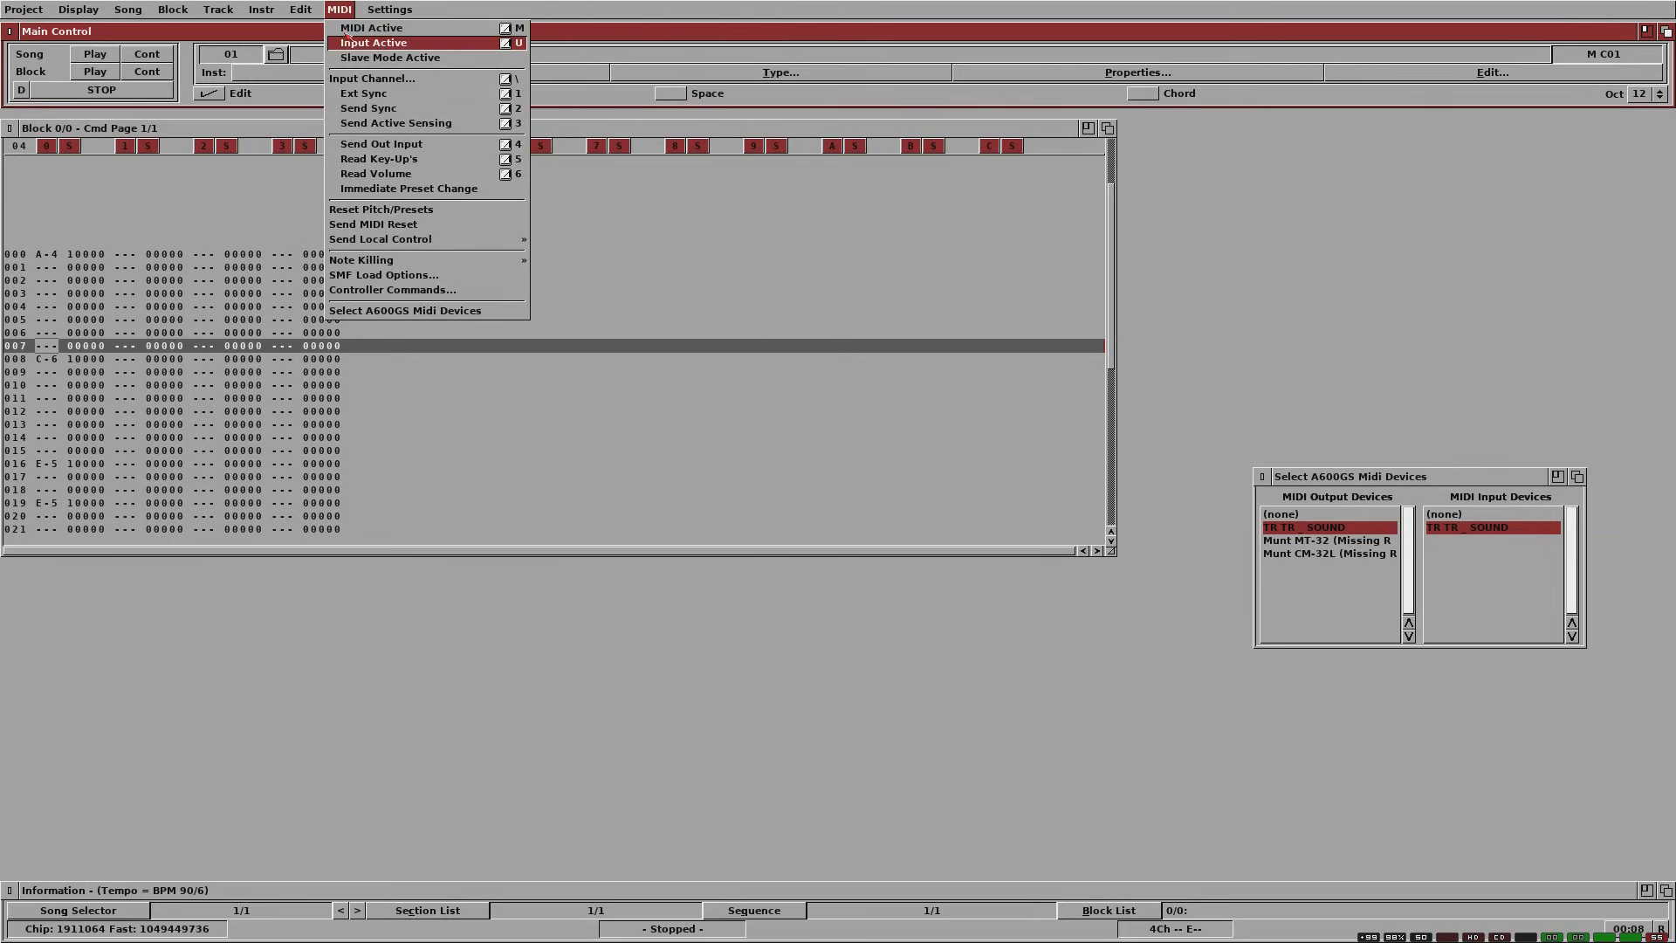
pyautogui.rightClick(348, 28)
pyautogui.rightClick(348, 10)
pyautogui.rightClick(343, 42)
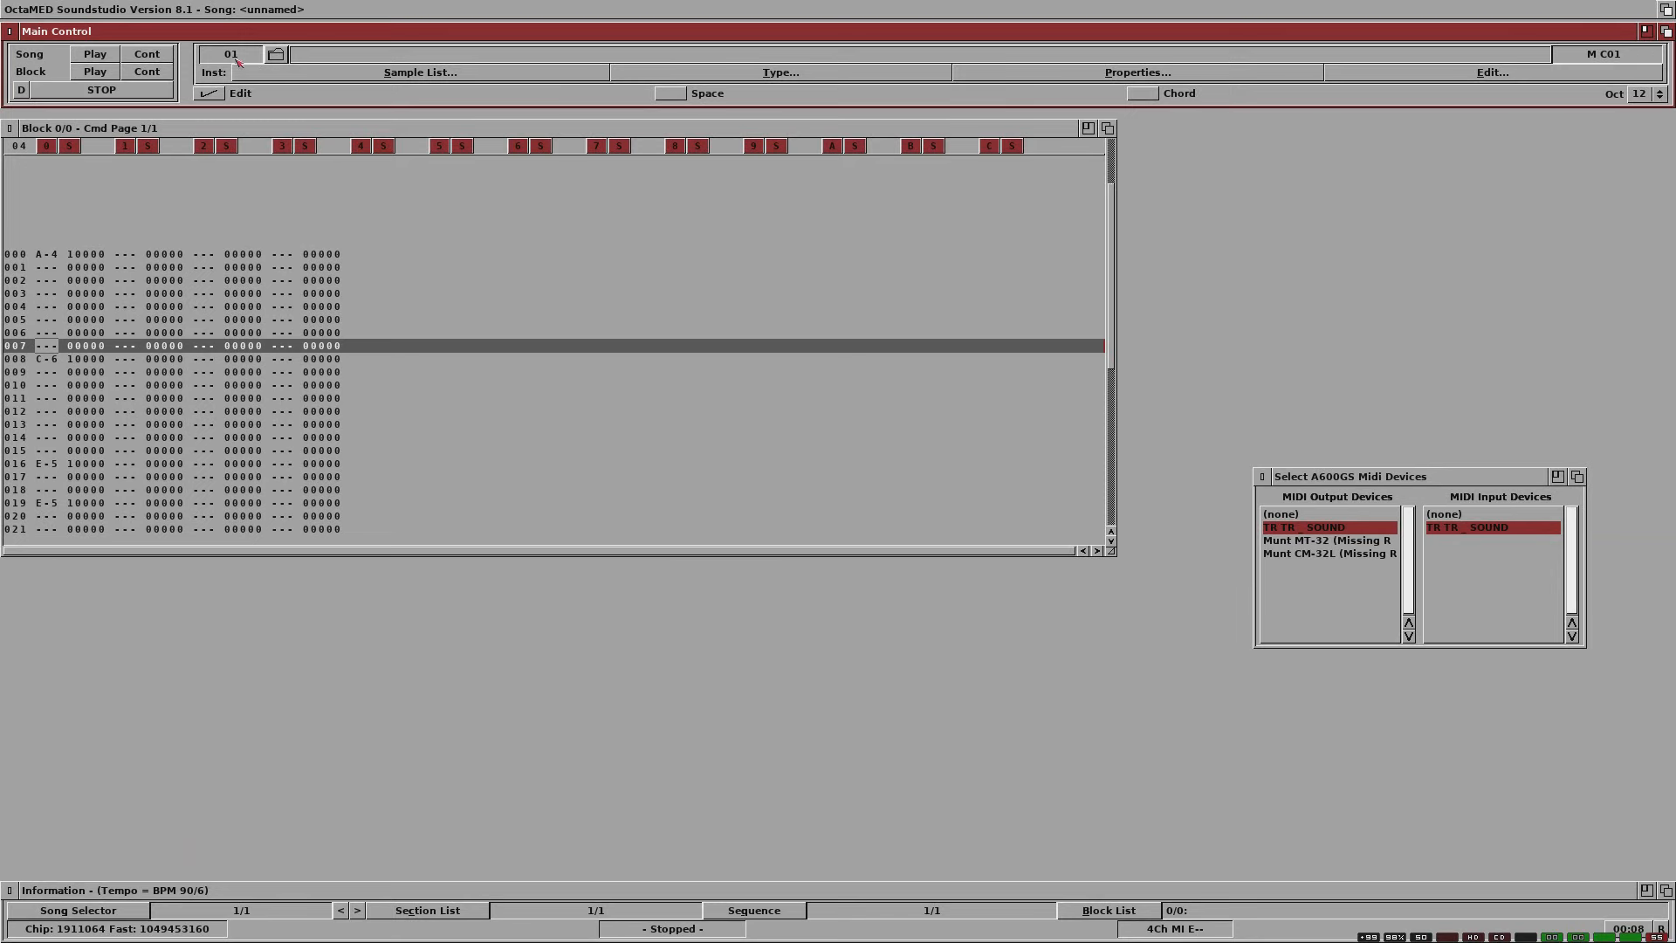
# Step: Play the song through the MIDI device and stop playback
pyautogui.click(94, 56)
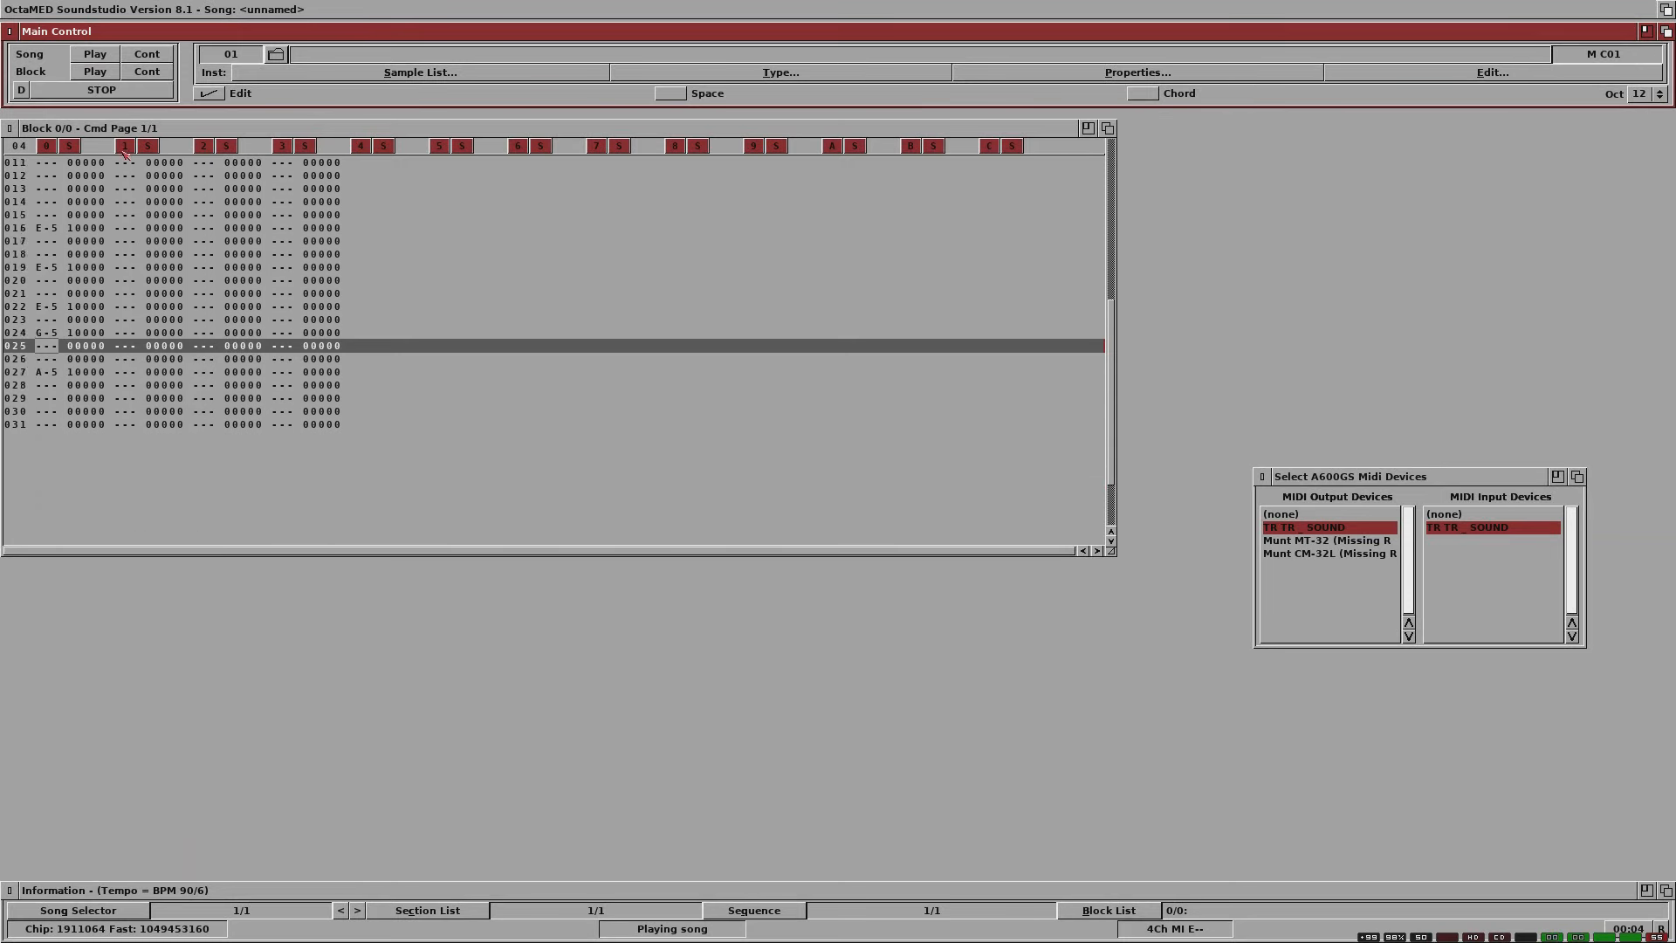
pyautogui.click(102, 89)
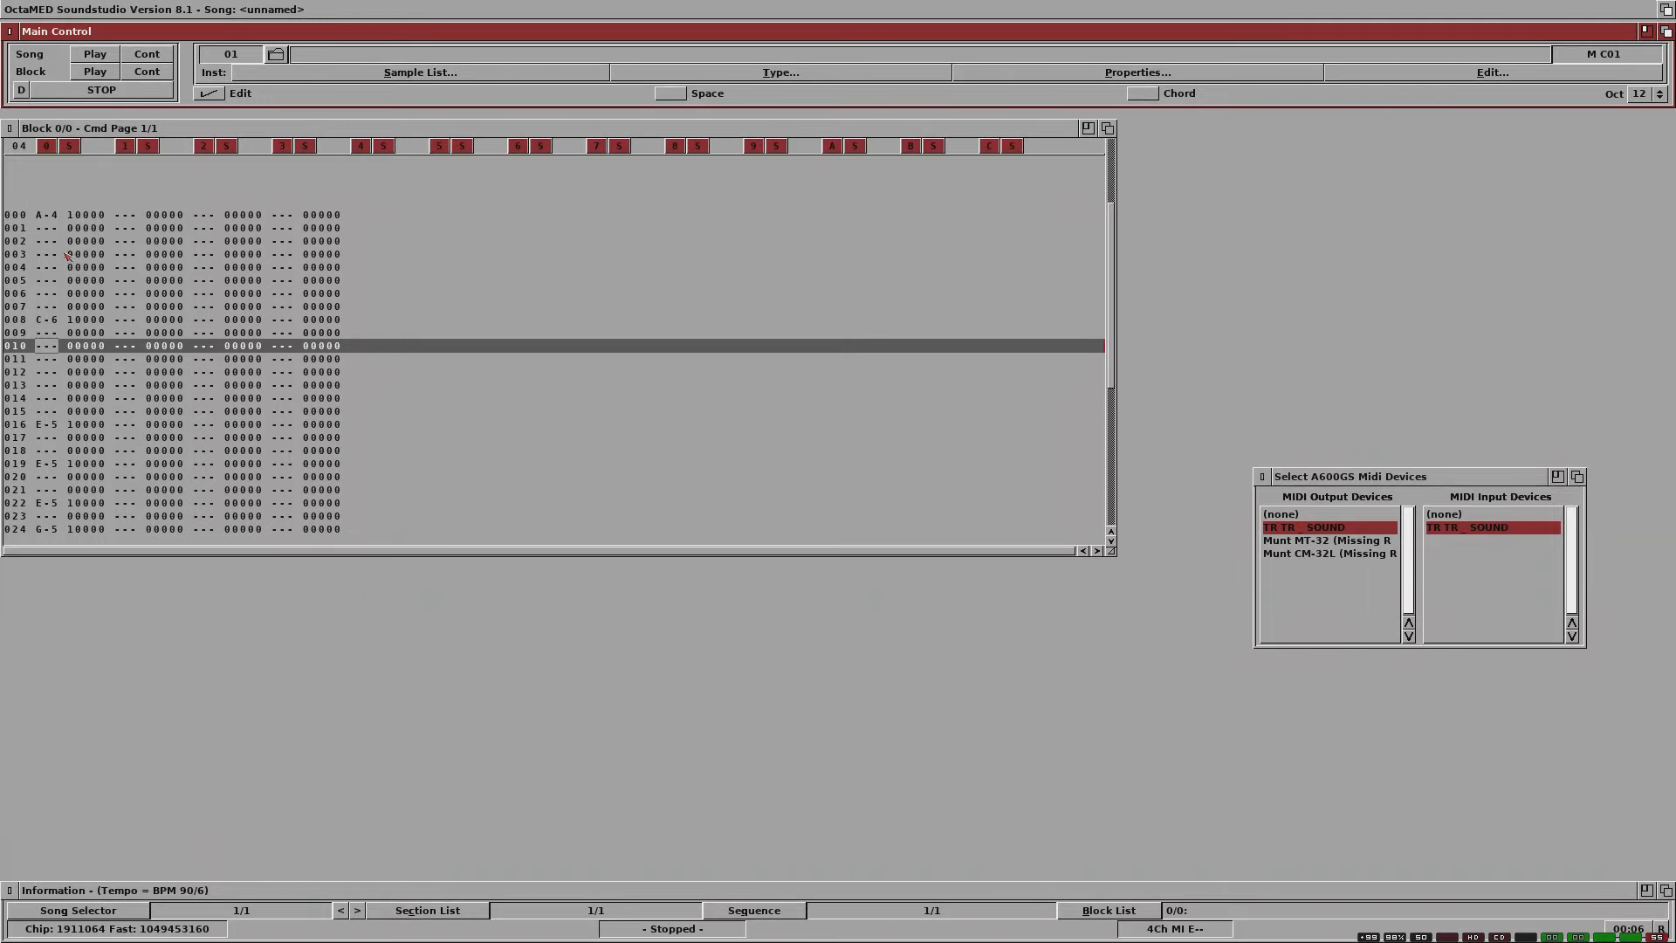
# Step: Enter the command FFF on line 3 of track 0, after the opening A-4 note
pyautogui.click(91, 256)
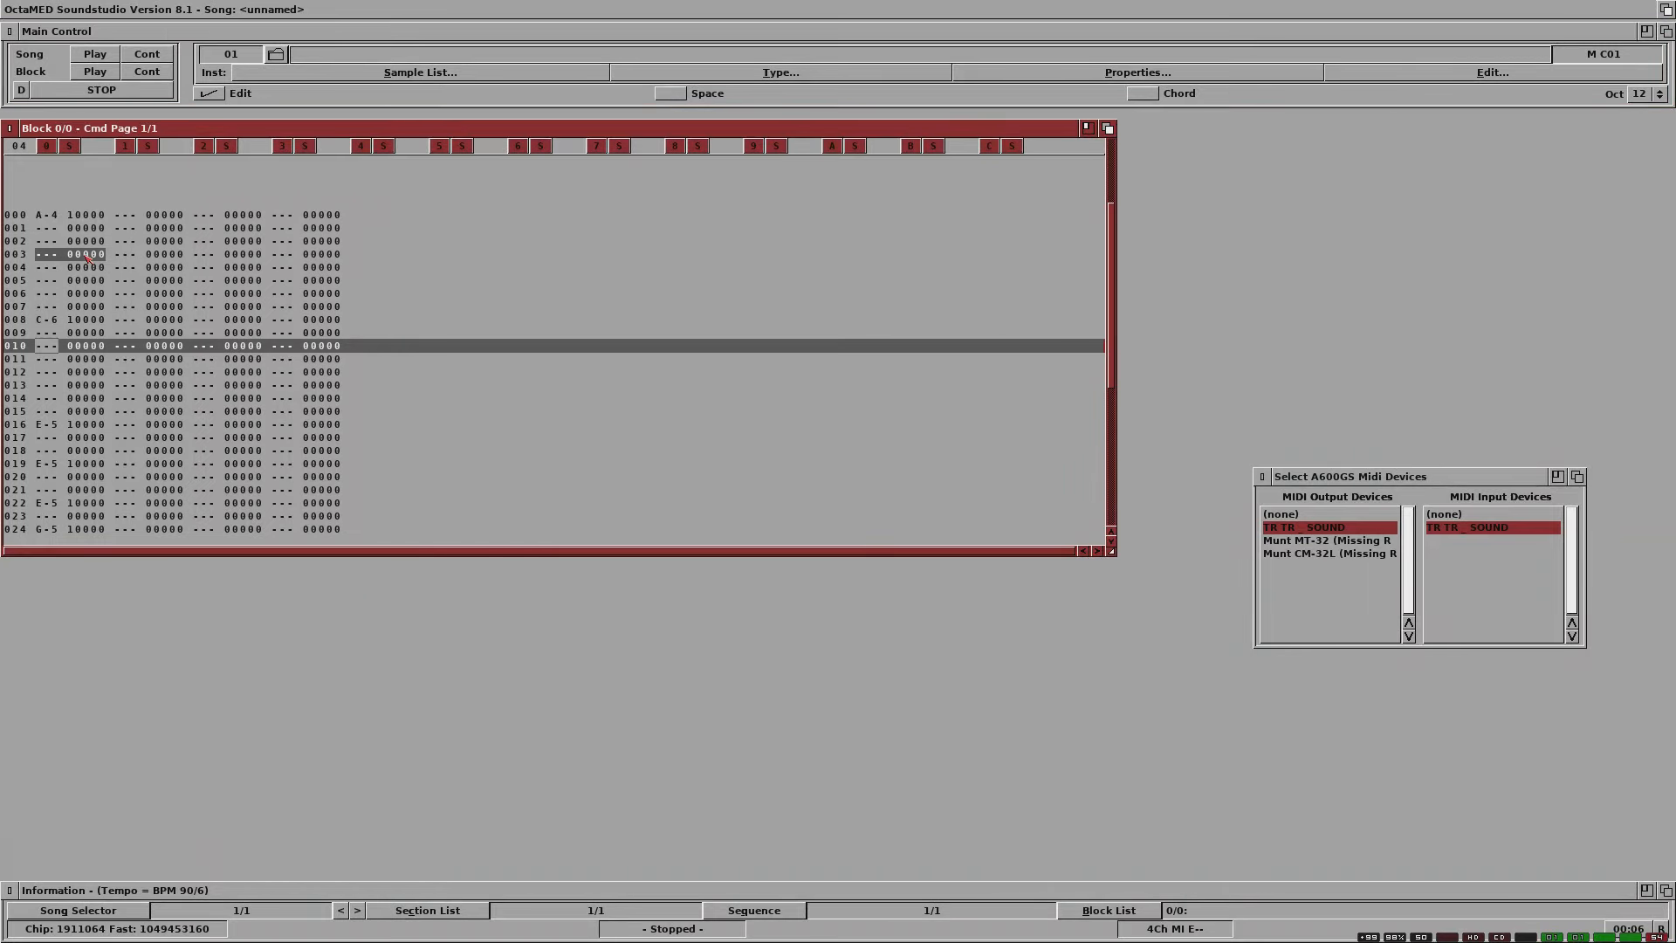
pyautogui.press('Up')
pyautogui.press('Up')
pyautogui.press('Up')
pyautogui.press('Up')
pyautogui.press('Up')
pyautogui.press('Up')
pyautogui.press('Up')
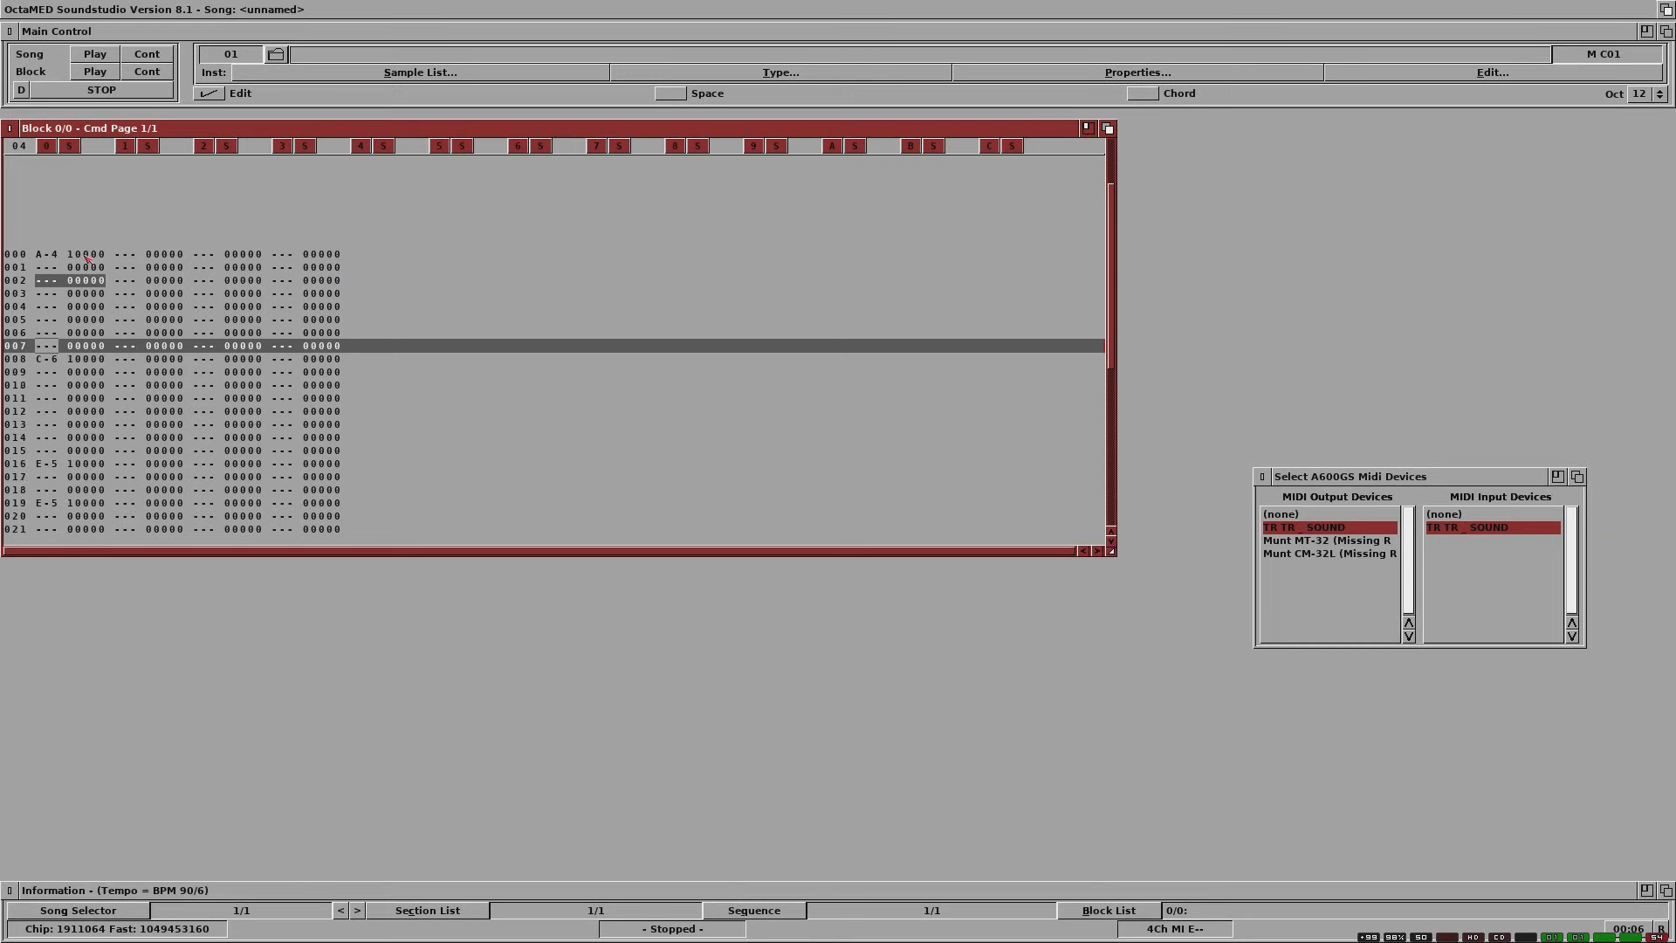
pyautogui.press('Right')
pyautogui.press('Right')
pyautogui.press('Right')
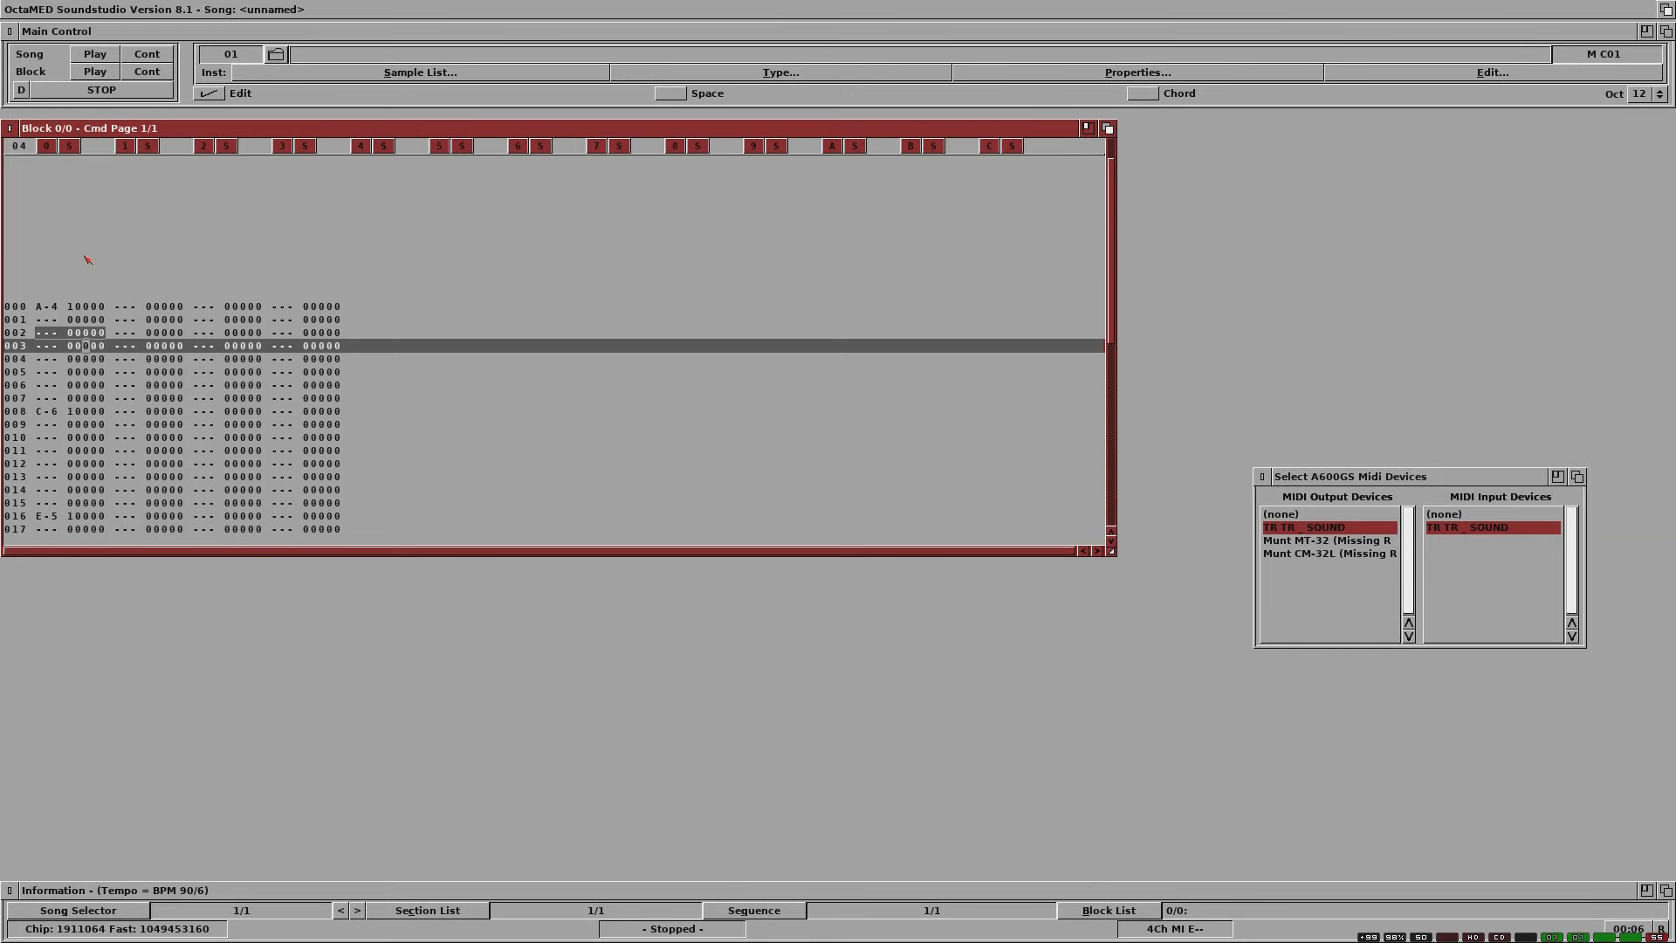
pyautogui.write('fff')
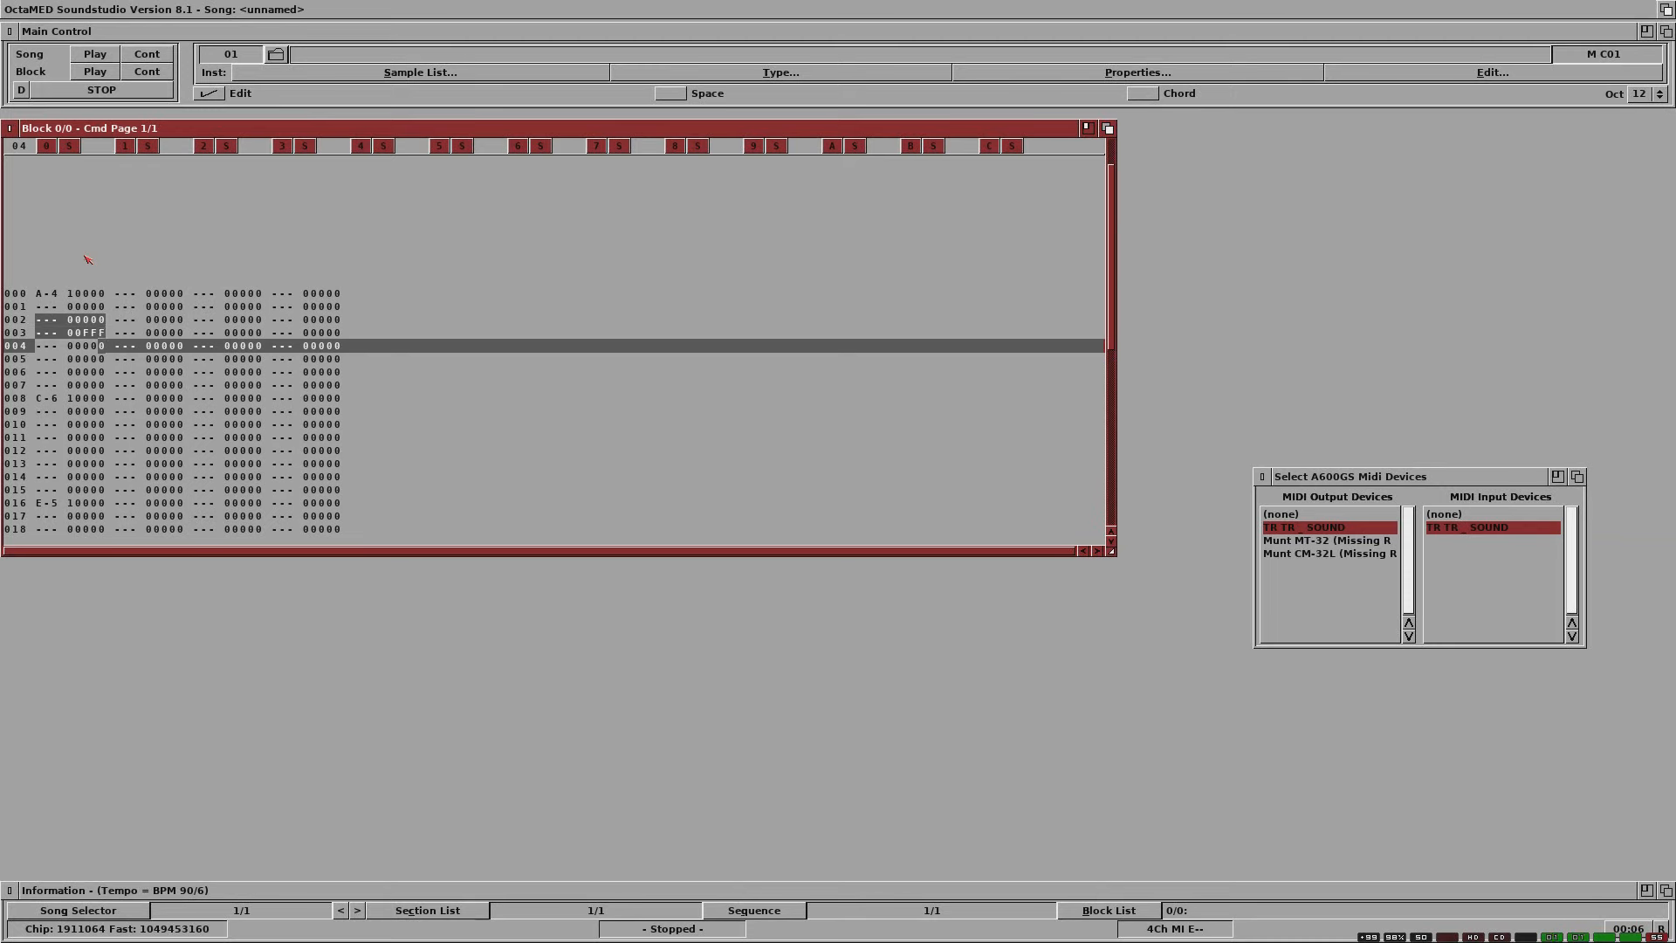
# Step: Enter the command FFF on line 17 of track 0
pyautogui.press('Down')
pyautogui.press('Down')
pyautogui.press('Down')
pyautogui.press('Down')
pyautogui.press('Down')
pyautogui.press('Down')
pyautogui.press('Down')
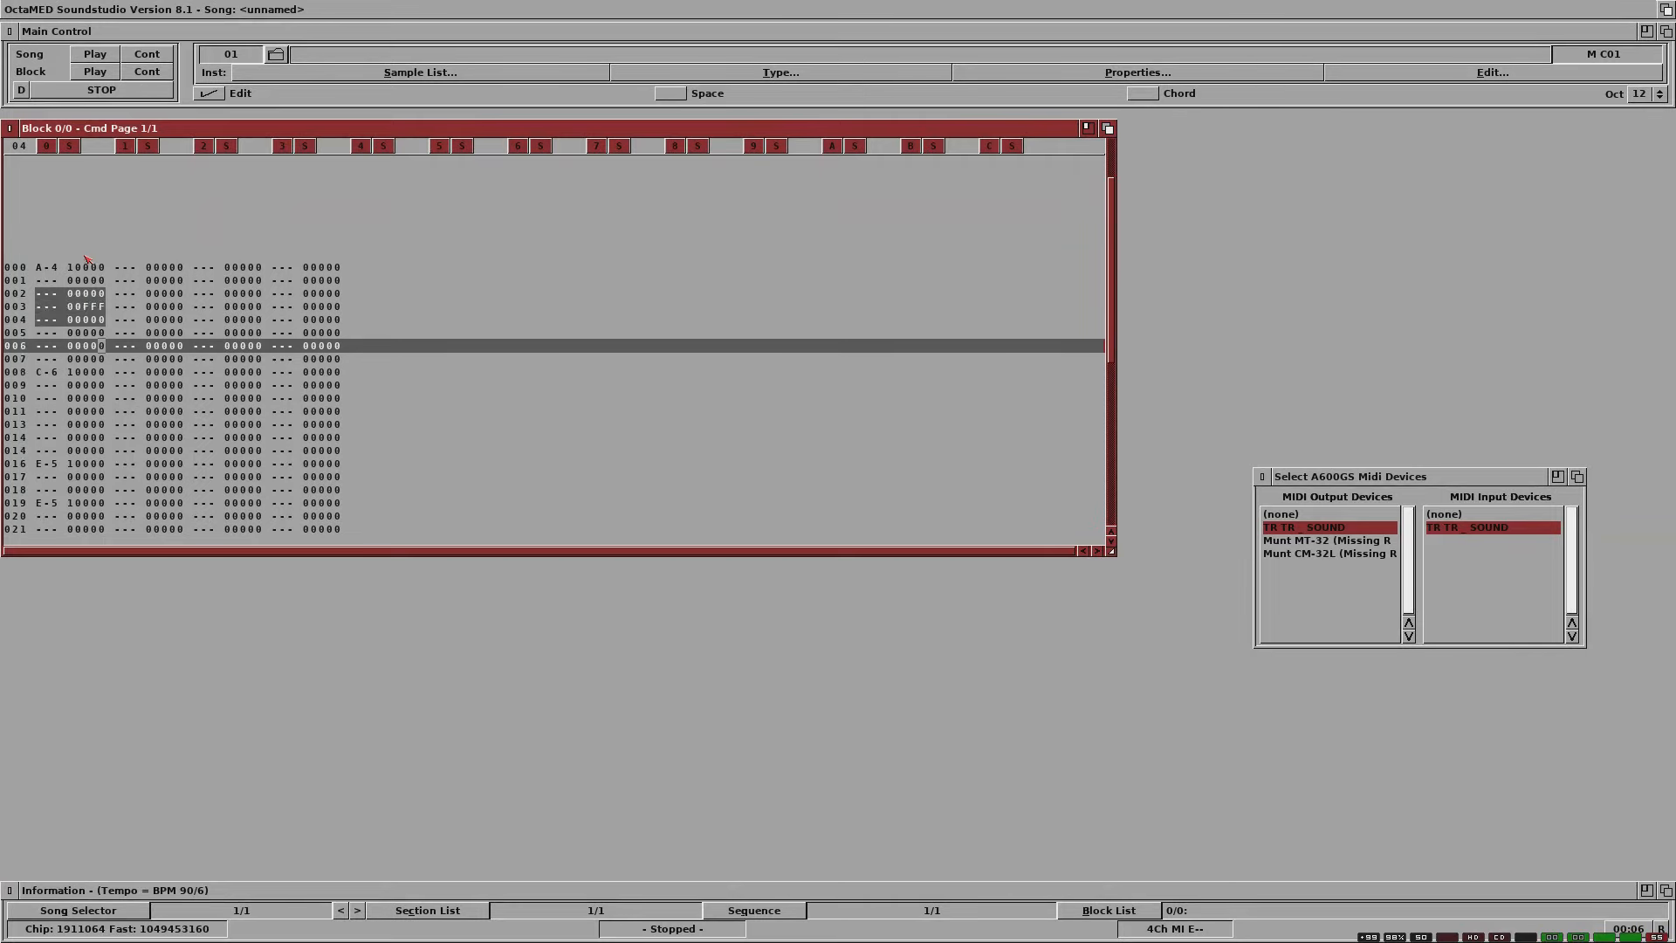
pyautogui.press('Down')
pyautogui.press('Down')
pyautogui.press('Down')
pyautogui.press('Down')
pyautogui.press('Down')
pyautogui.press('Down')
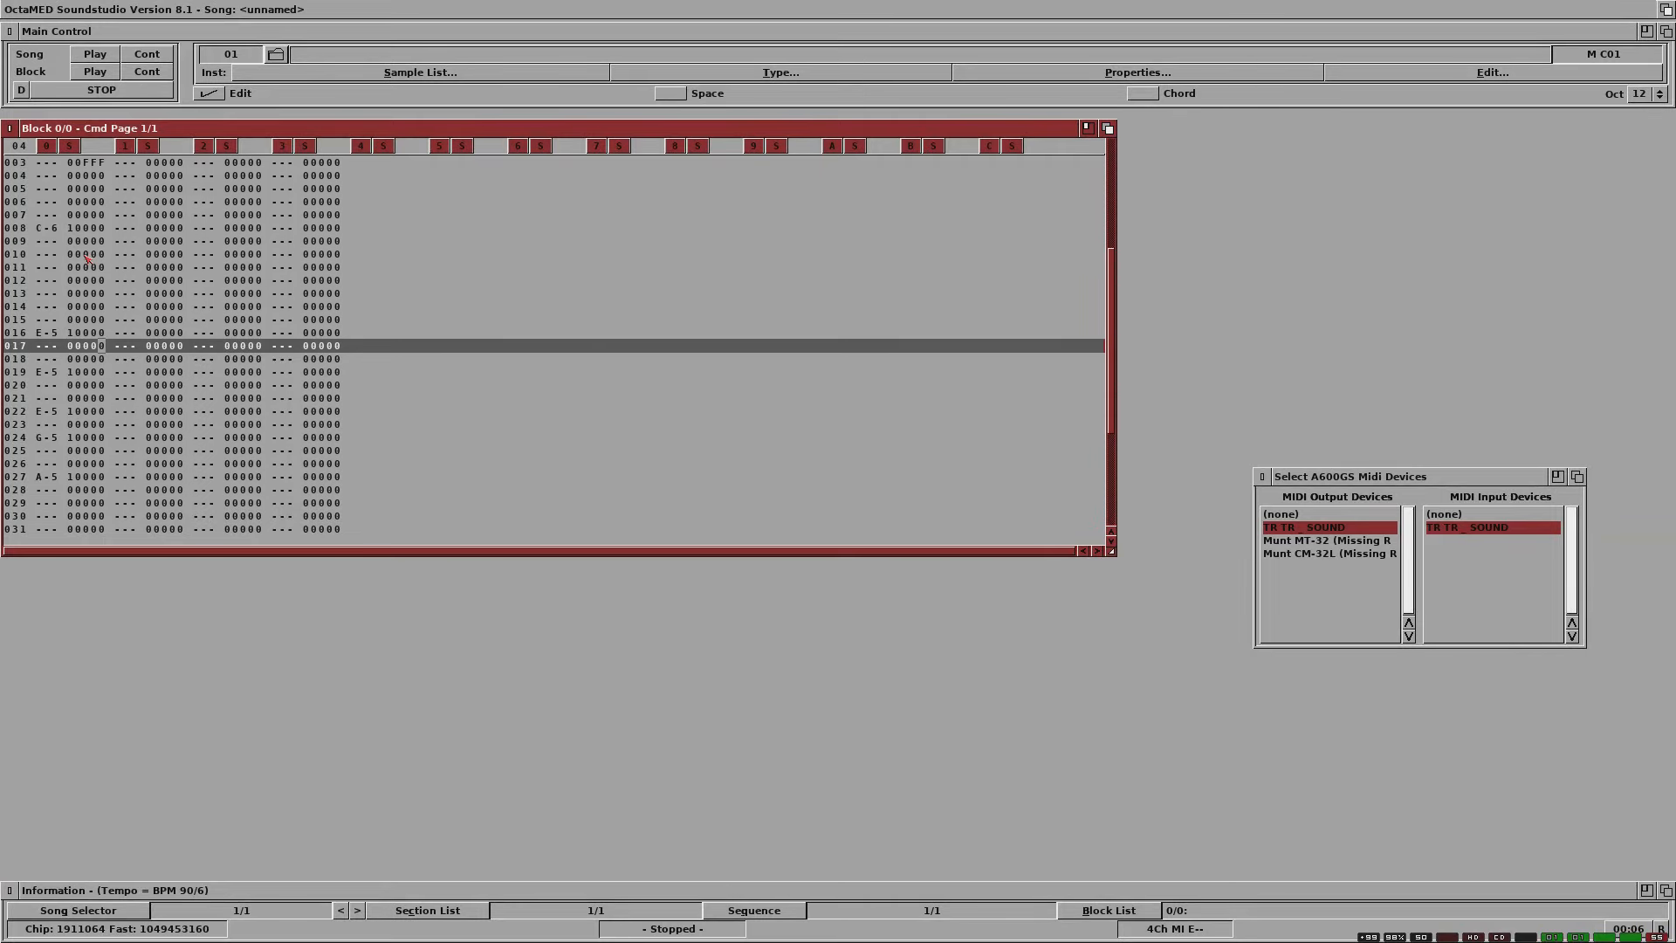
pyautogui.press('Left')
pyautogui.press('Left')
pyautogui.write('f')
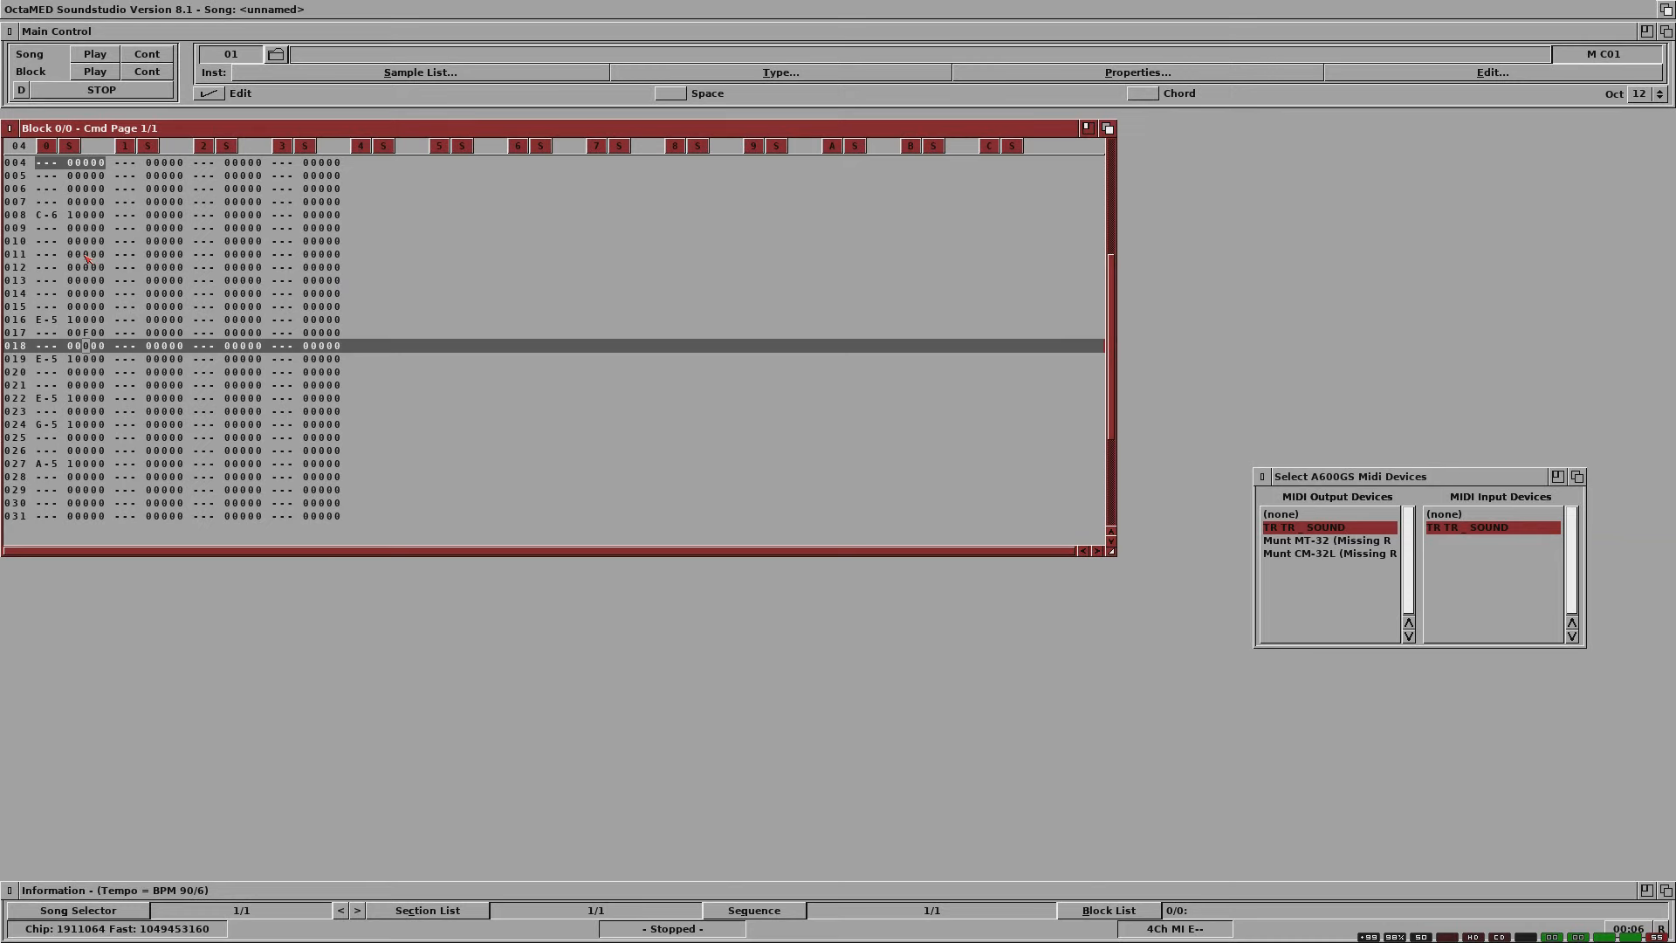
pyautogui.press('Up')
pyautogui.press('Right')
pyautogui.write('f')
pyautogui.press('Up')
pyautogui.press('Right')
pyautogui.write('f')
# Step: Enter the command FFF on line 20 of track 0
pyautogui.press('Down')
pyautogui.press('Down')
pyautogui.press('Left')
pyautogui.press('Left')
pyautogui.write('f')
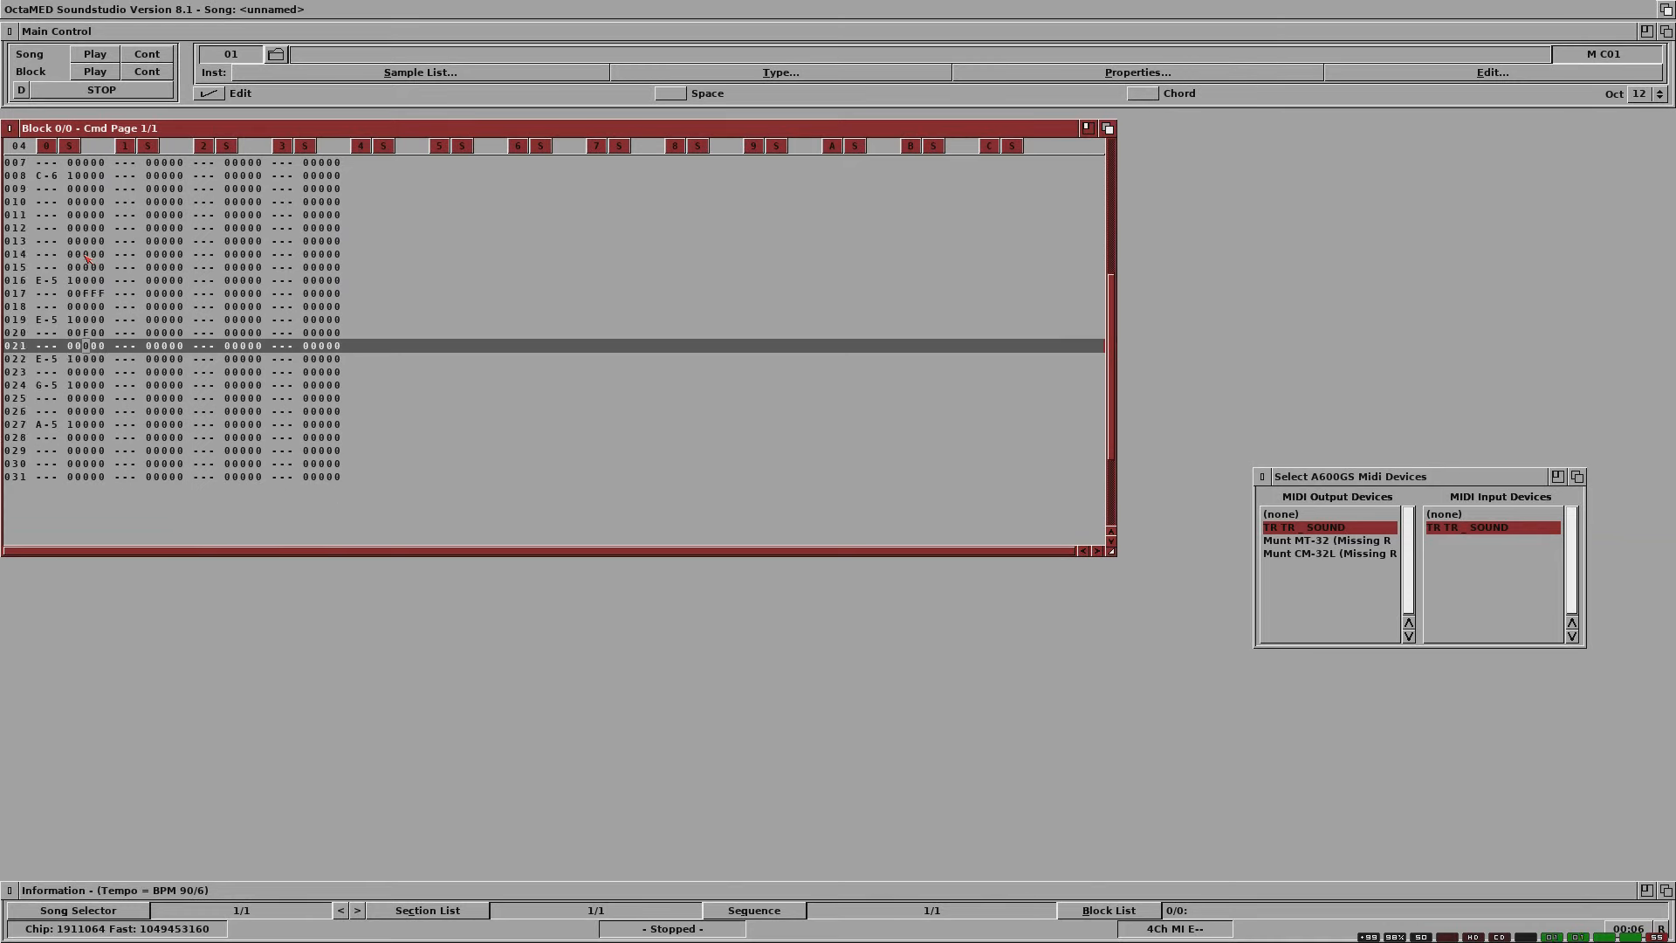
pyautogui.press('Up')
pyautogui.press('Right')
pyautogui.write('f')
pyautogui.press('Up')
pyautogui.press('Right')
pyautogui.write('f')
# Step: Enter the command FFF on line 23 of track 0
pyautogui.press('Down')
pyautogui.press('Down')
pyautogui.press('Left')
pyautogui.press('Left')
pyautogui.write('f')
pyautogui.press('Up')
pyautogui.press('Right')
pyautogui.write('f')
pyautogui.press('Right')
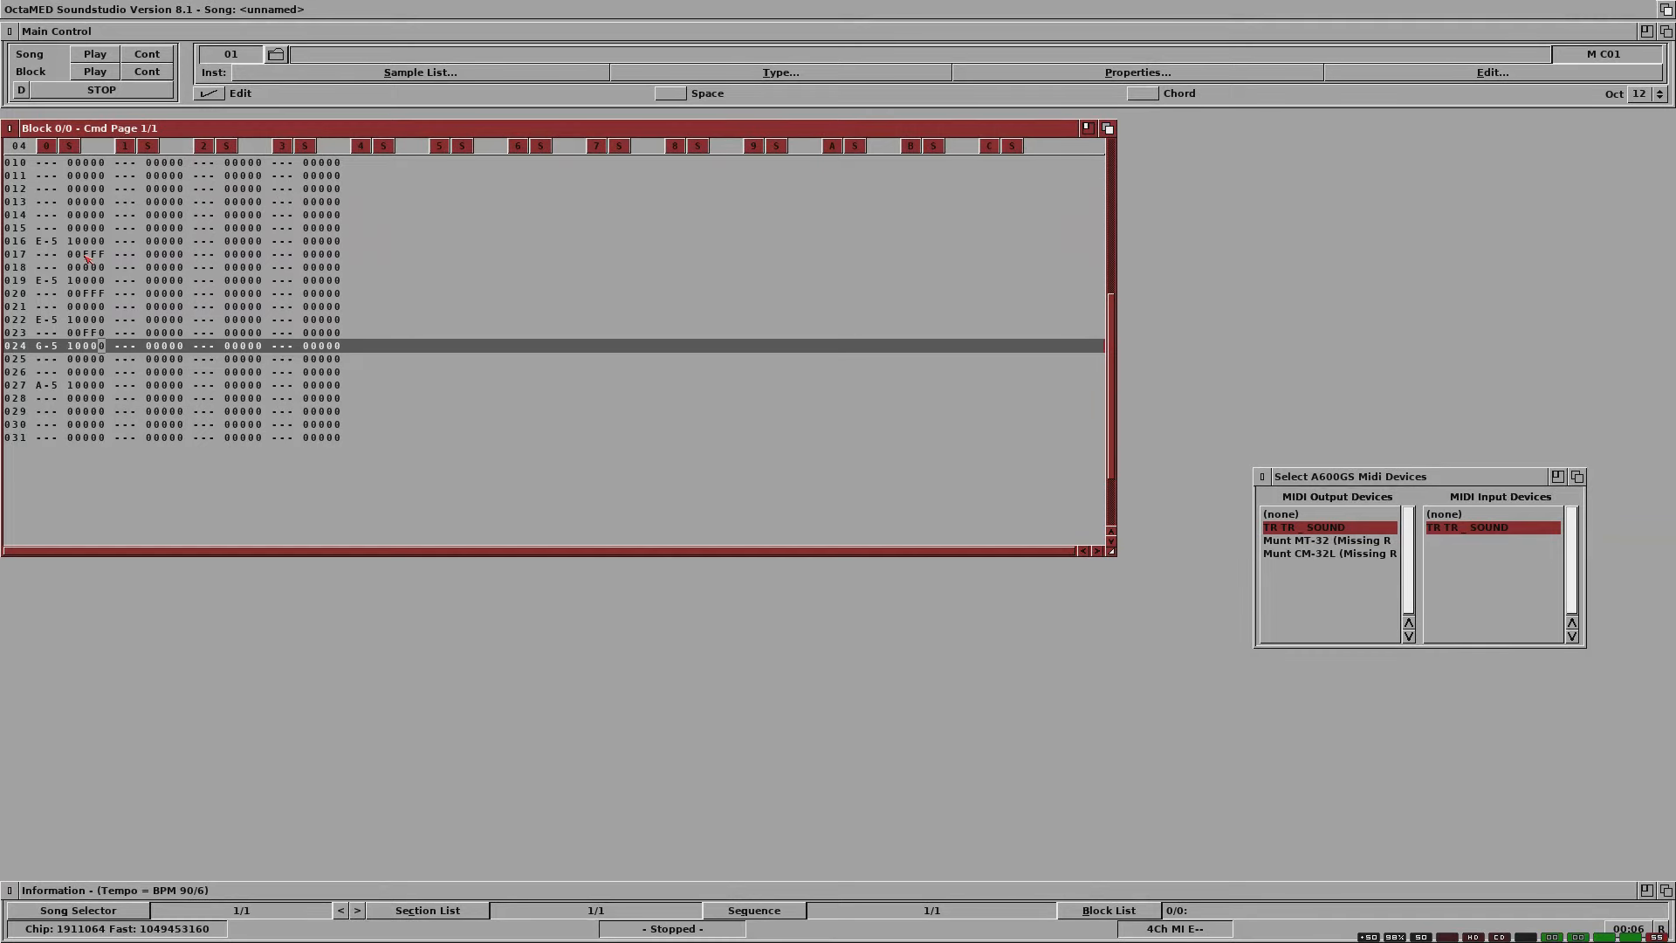
pyautogui.press('Up')
pyautogui.write('f')
# Step: Play the song with the added FFF commands and stop playback
pyautogui.click(95, 54)
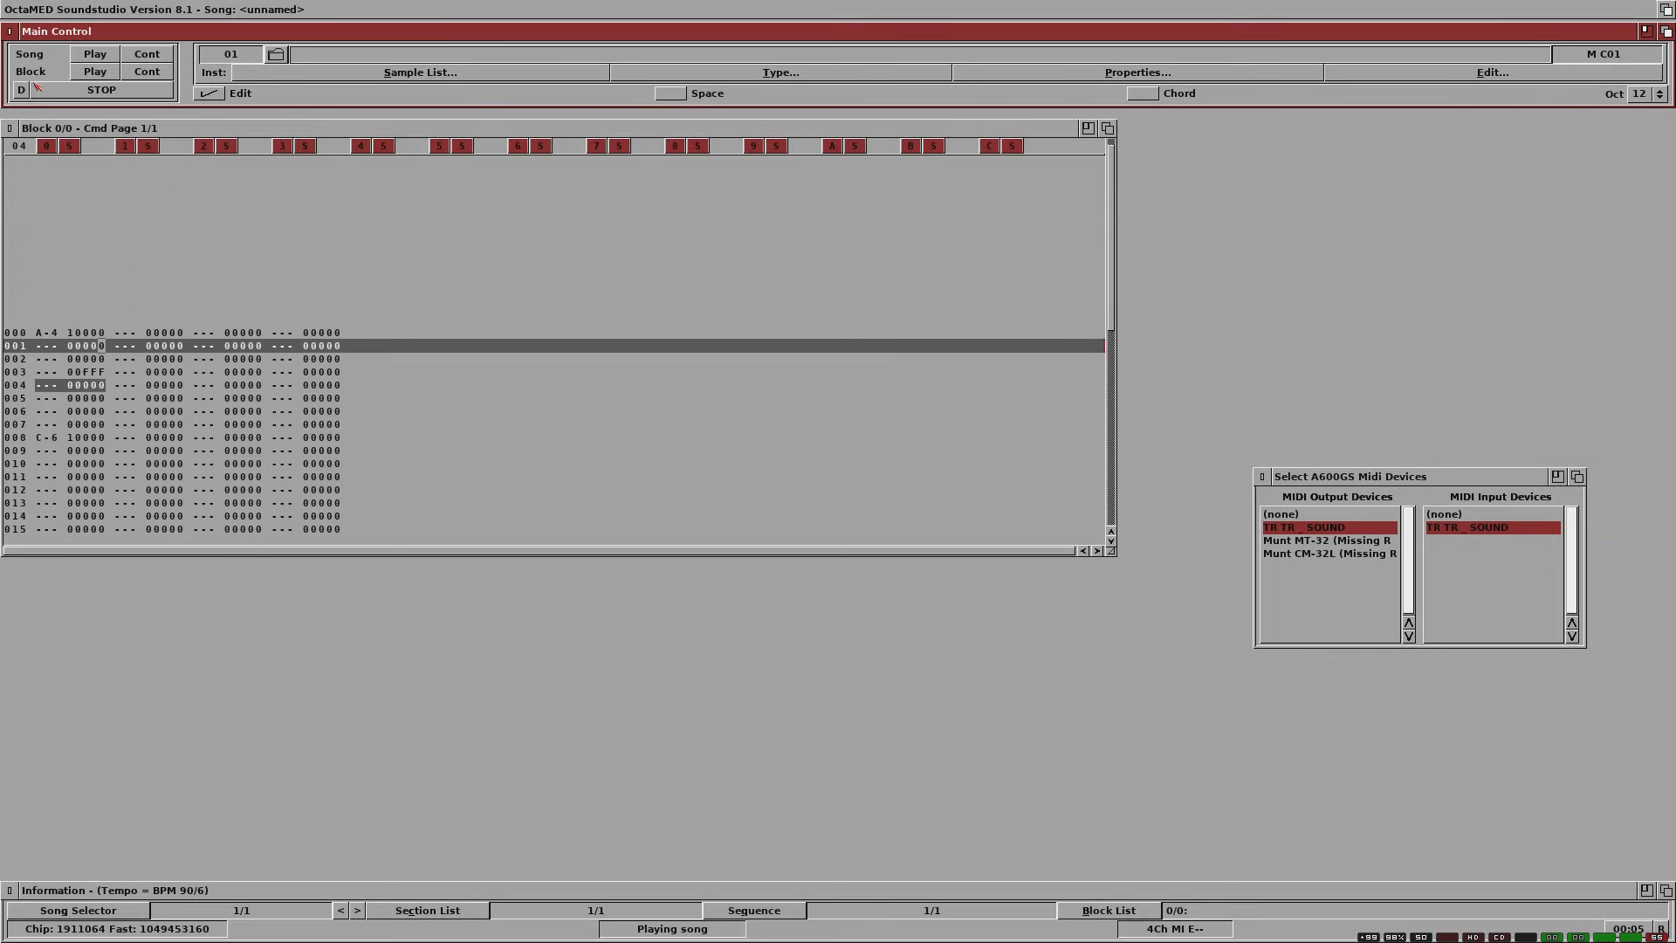
pyautogui.click(86, 87)
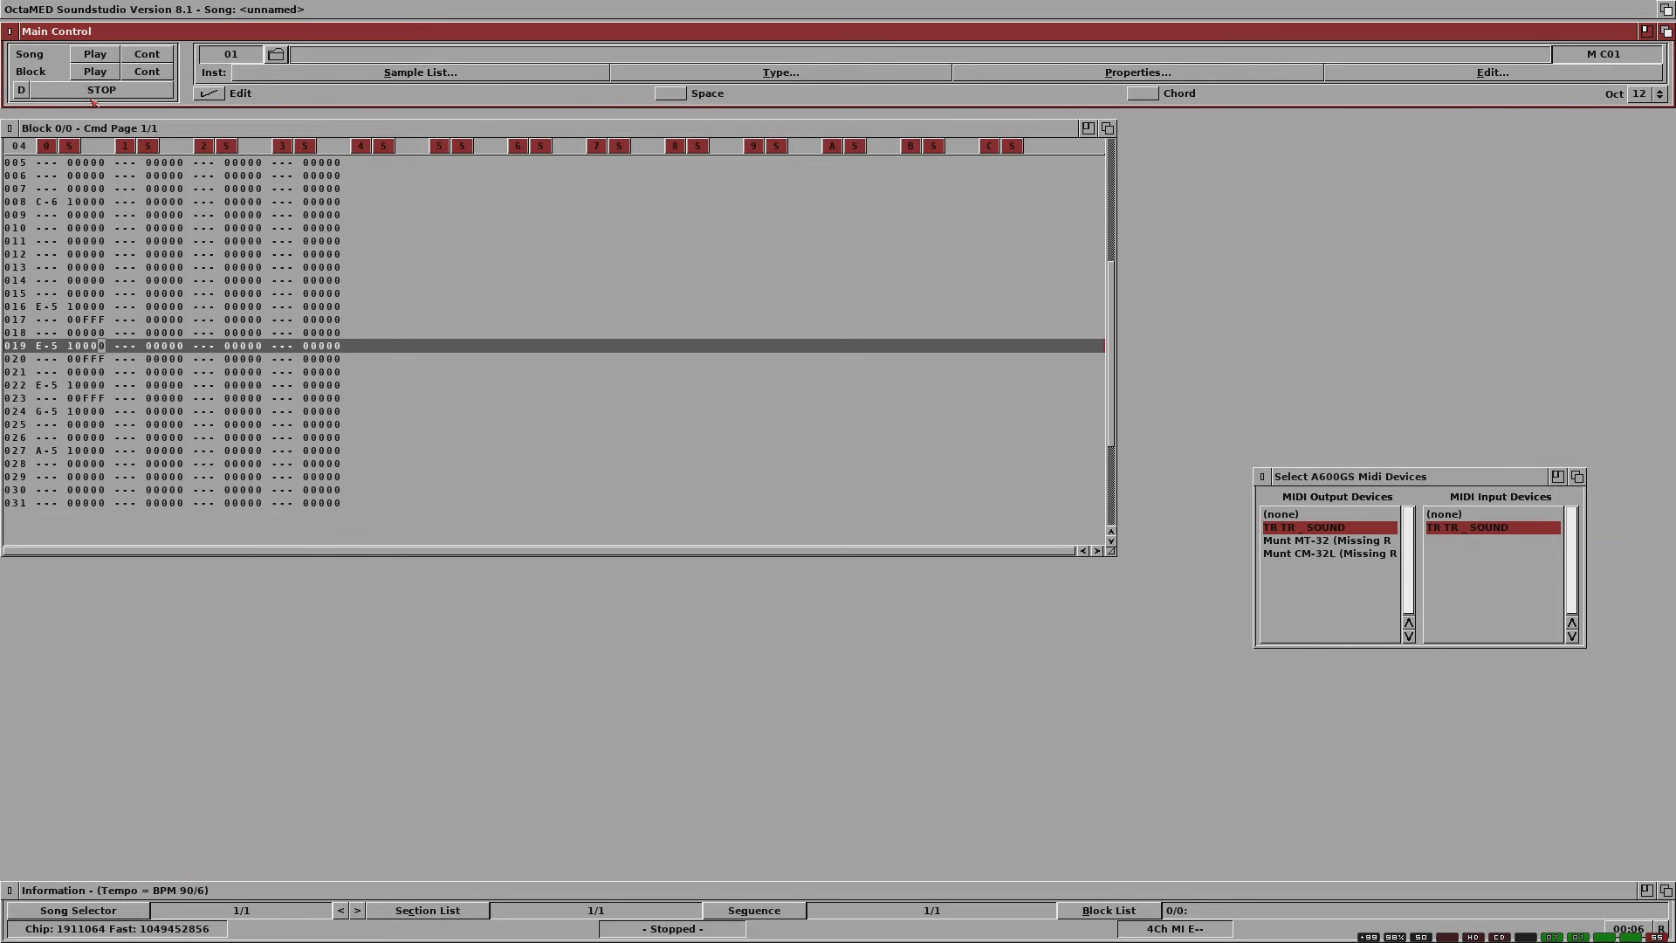
# Step: Start opening another song without saving the current project, and make the file requester taller
pyautogui.click(165, 128)
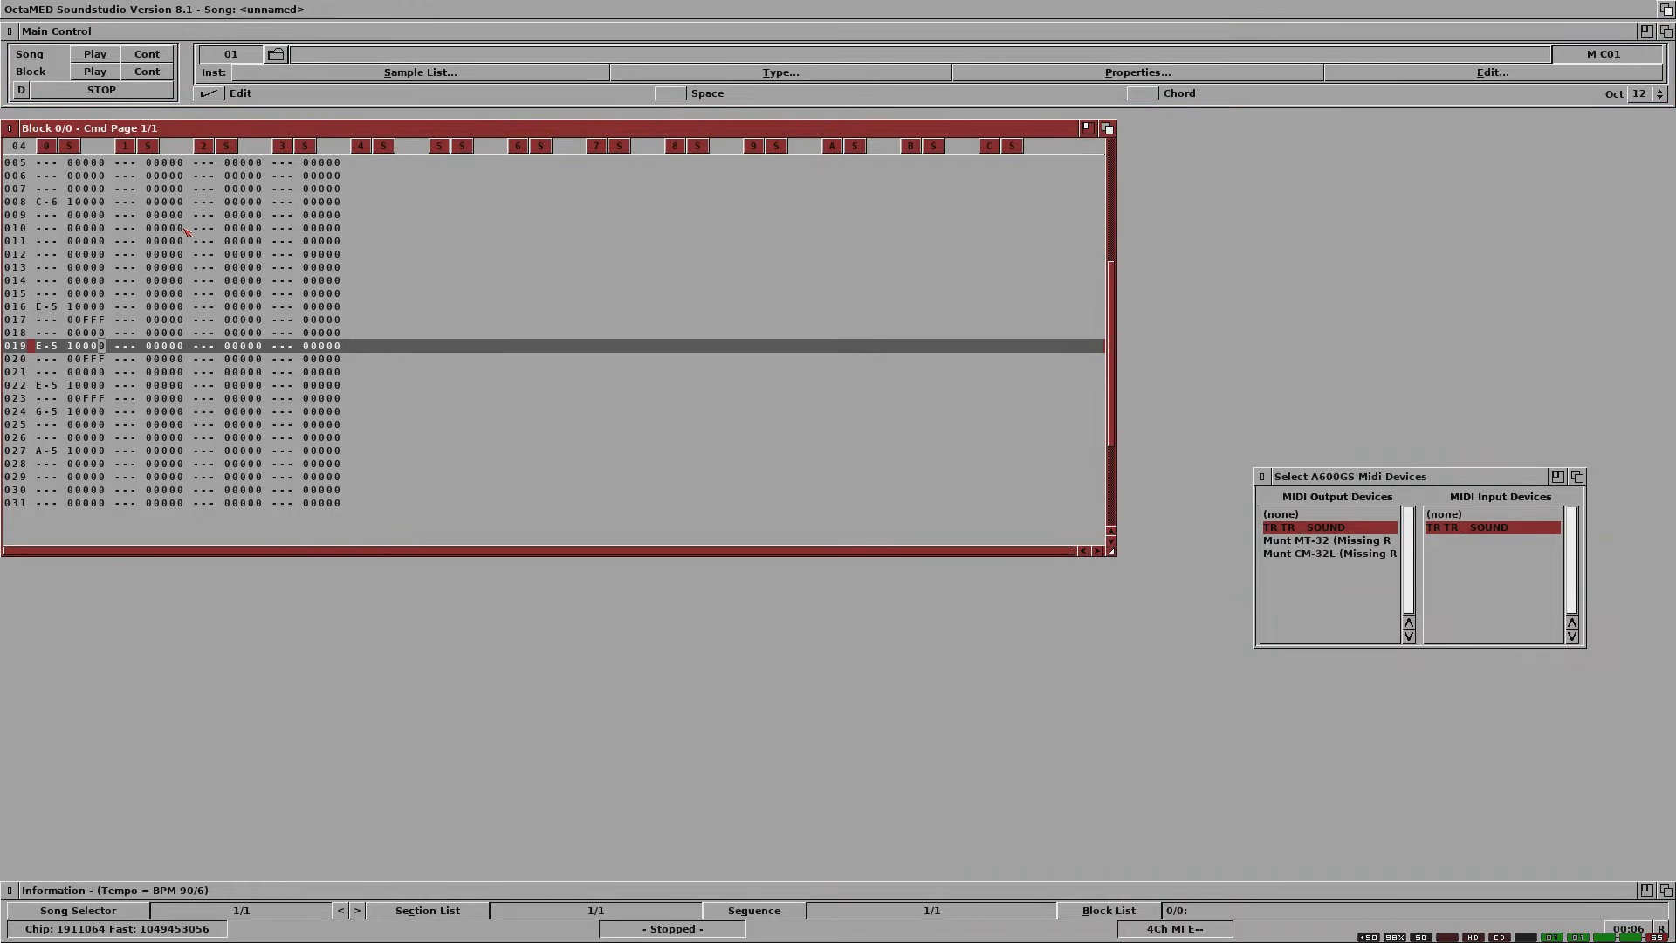
pyautogui.rightClick(173, 204)
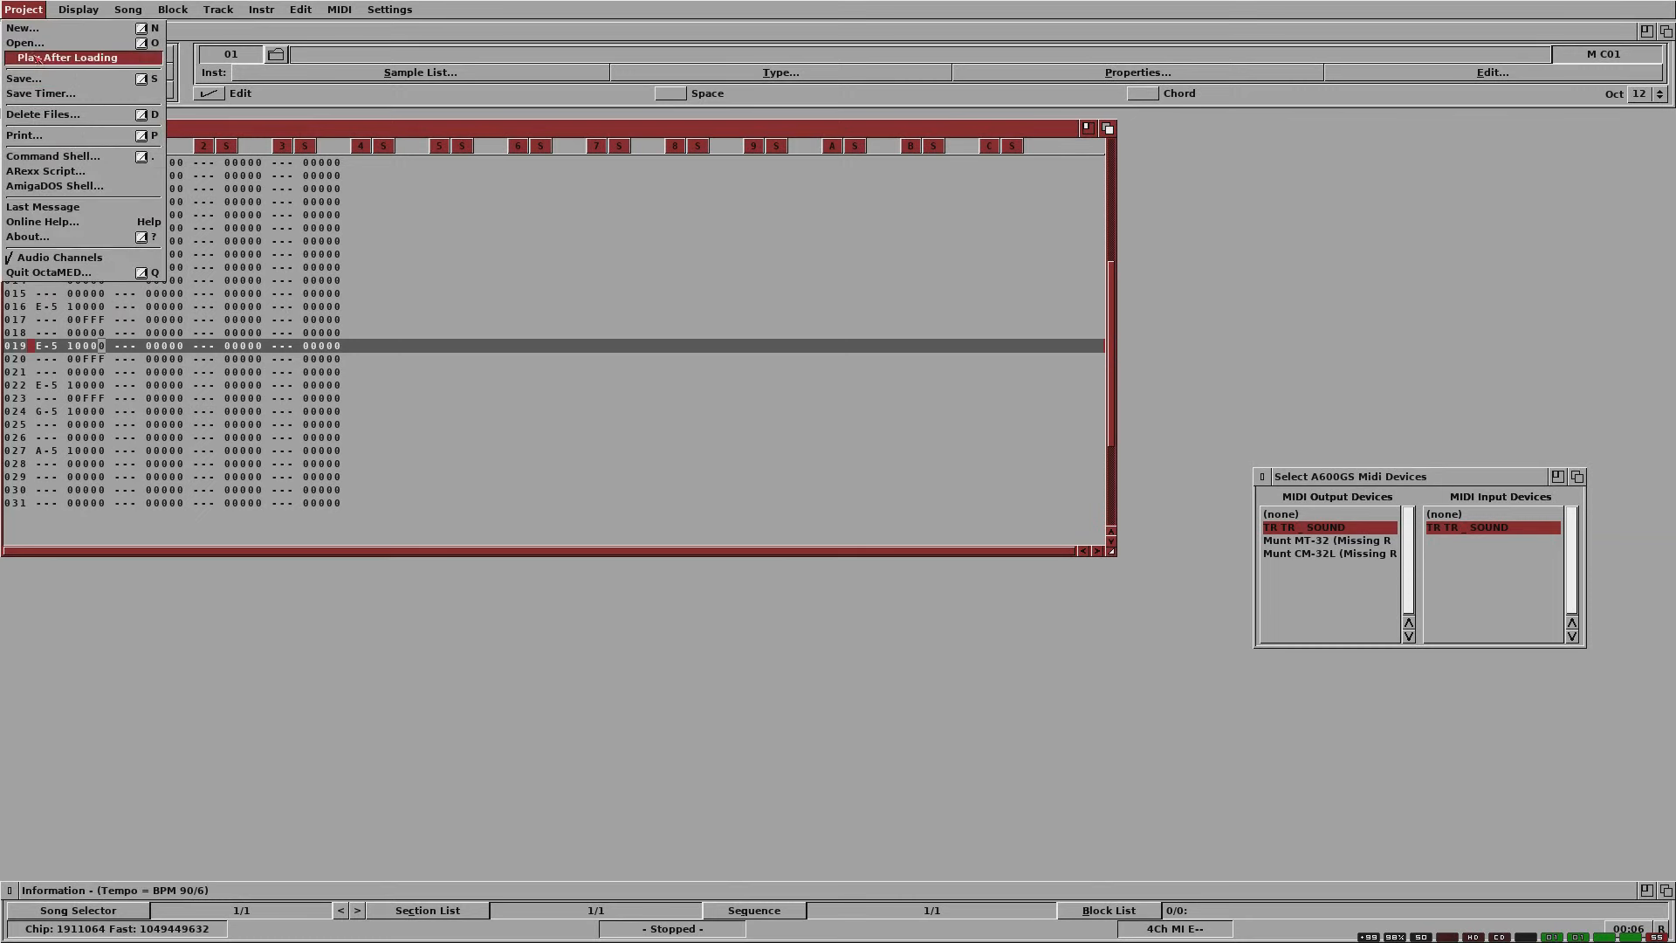
pyautogui.click(35, 44)
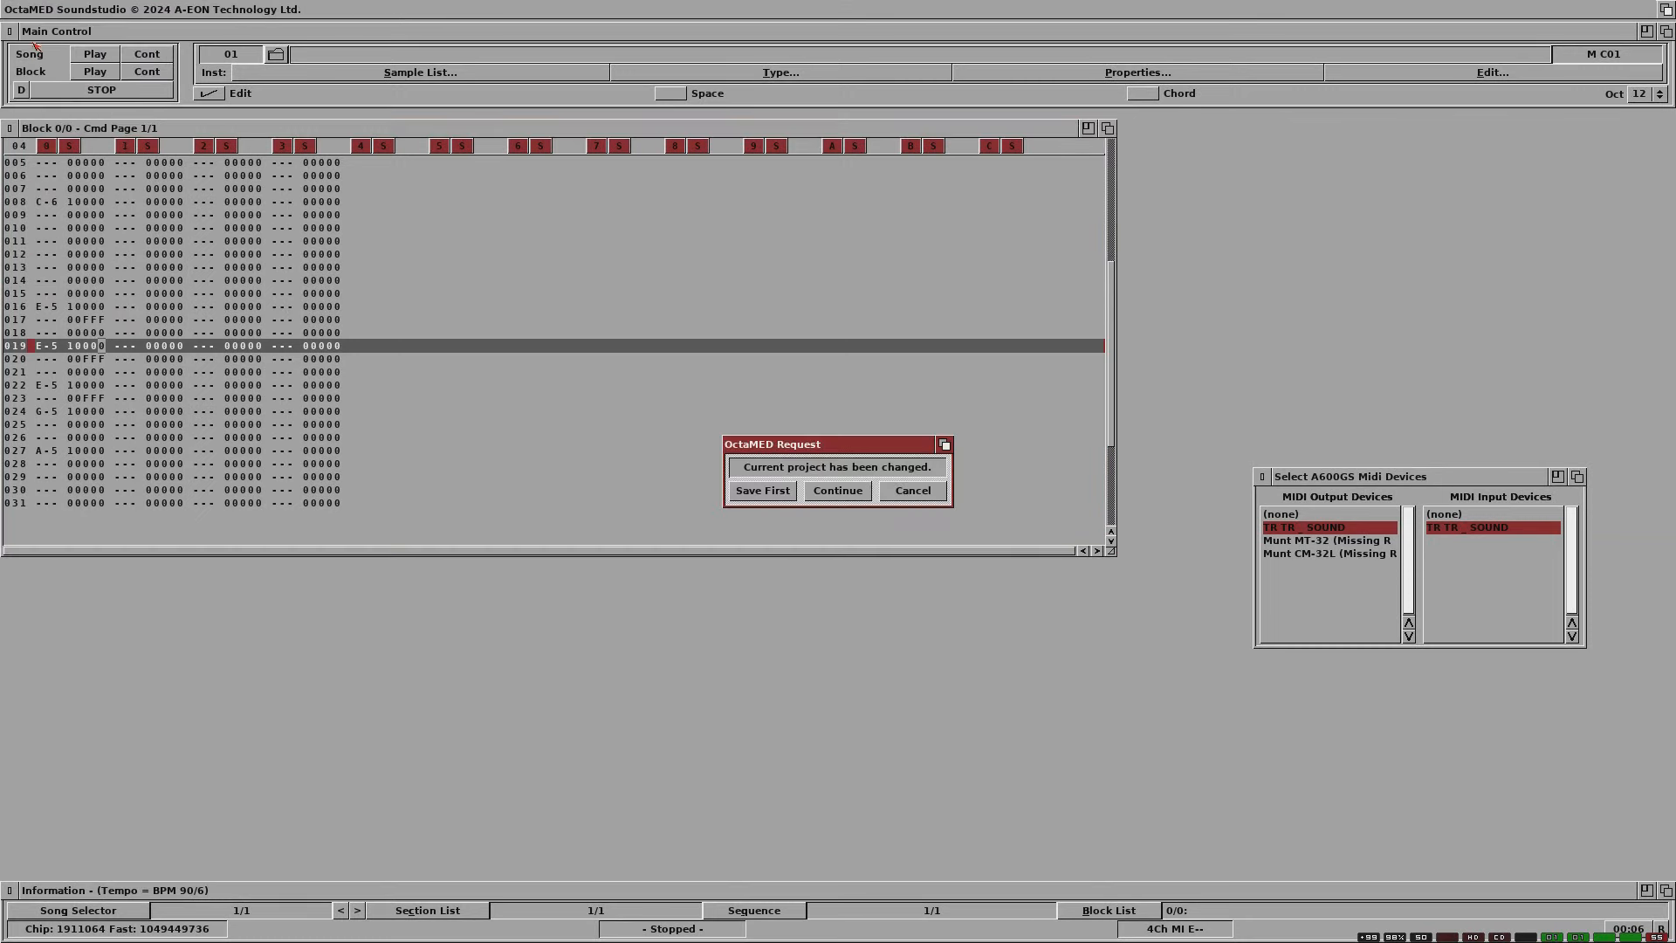
pyautogui.click(824, 491)
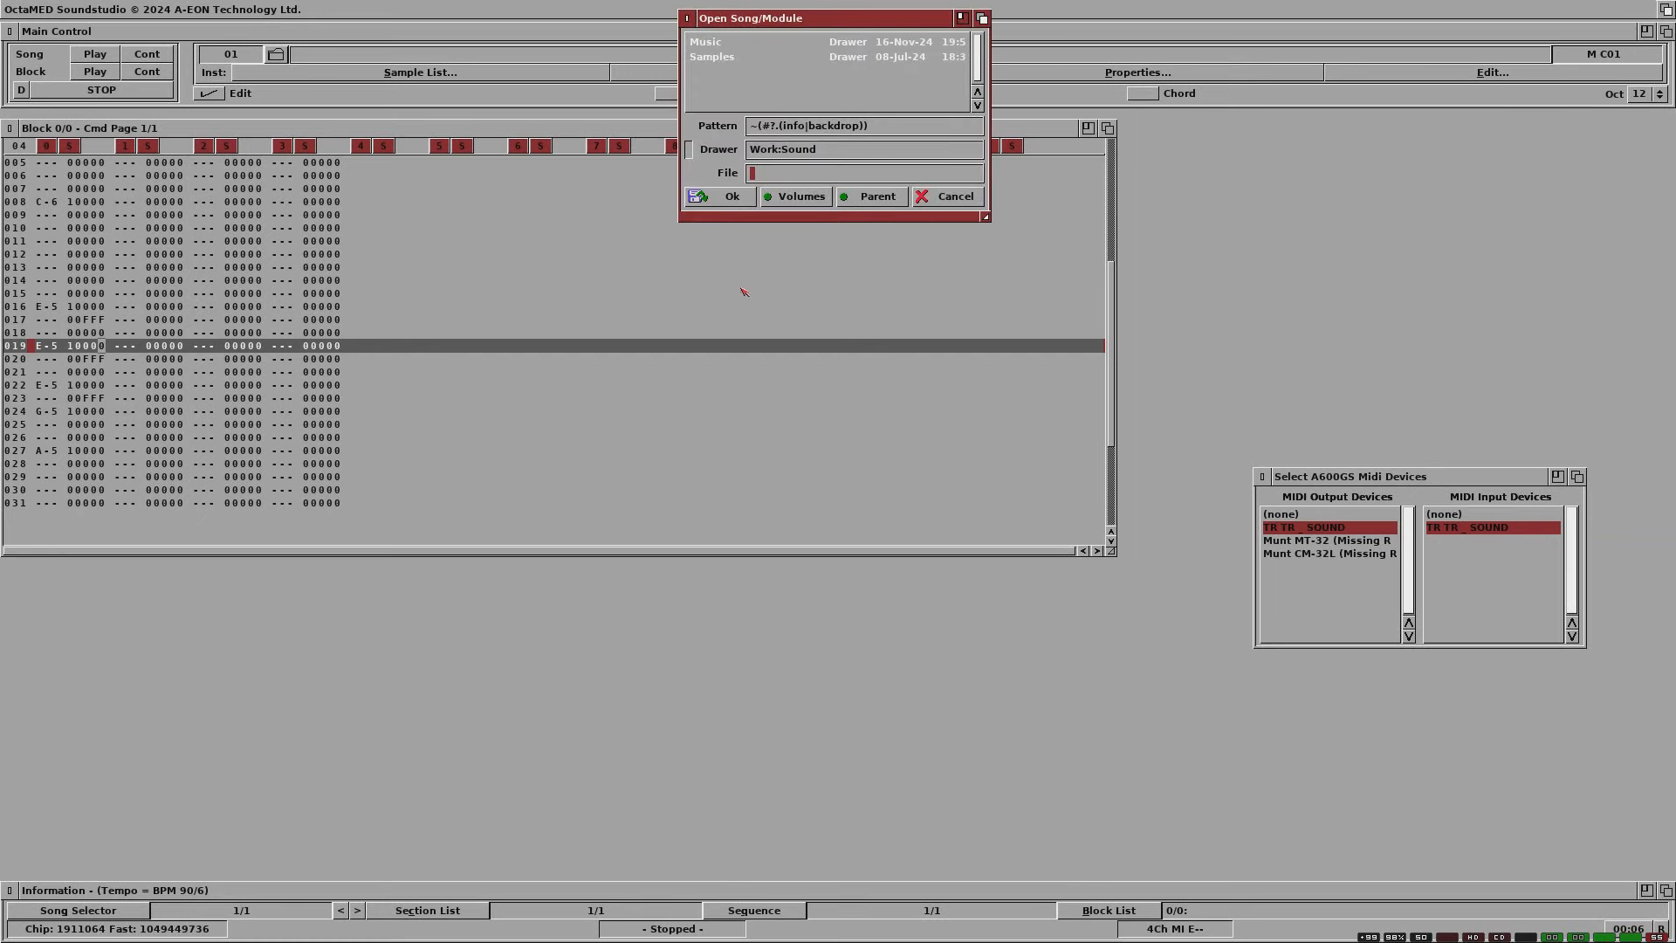
pyautogui.moveTo(985, 218); pyautogui.dragTo(985, 395)
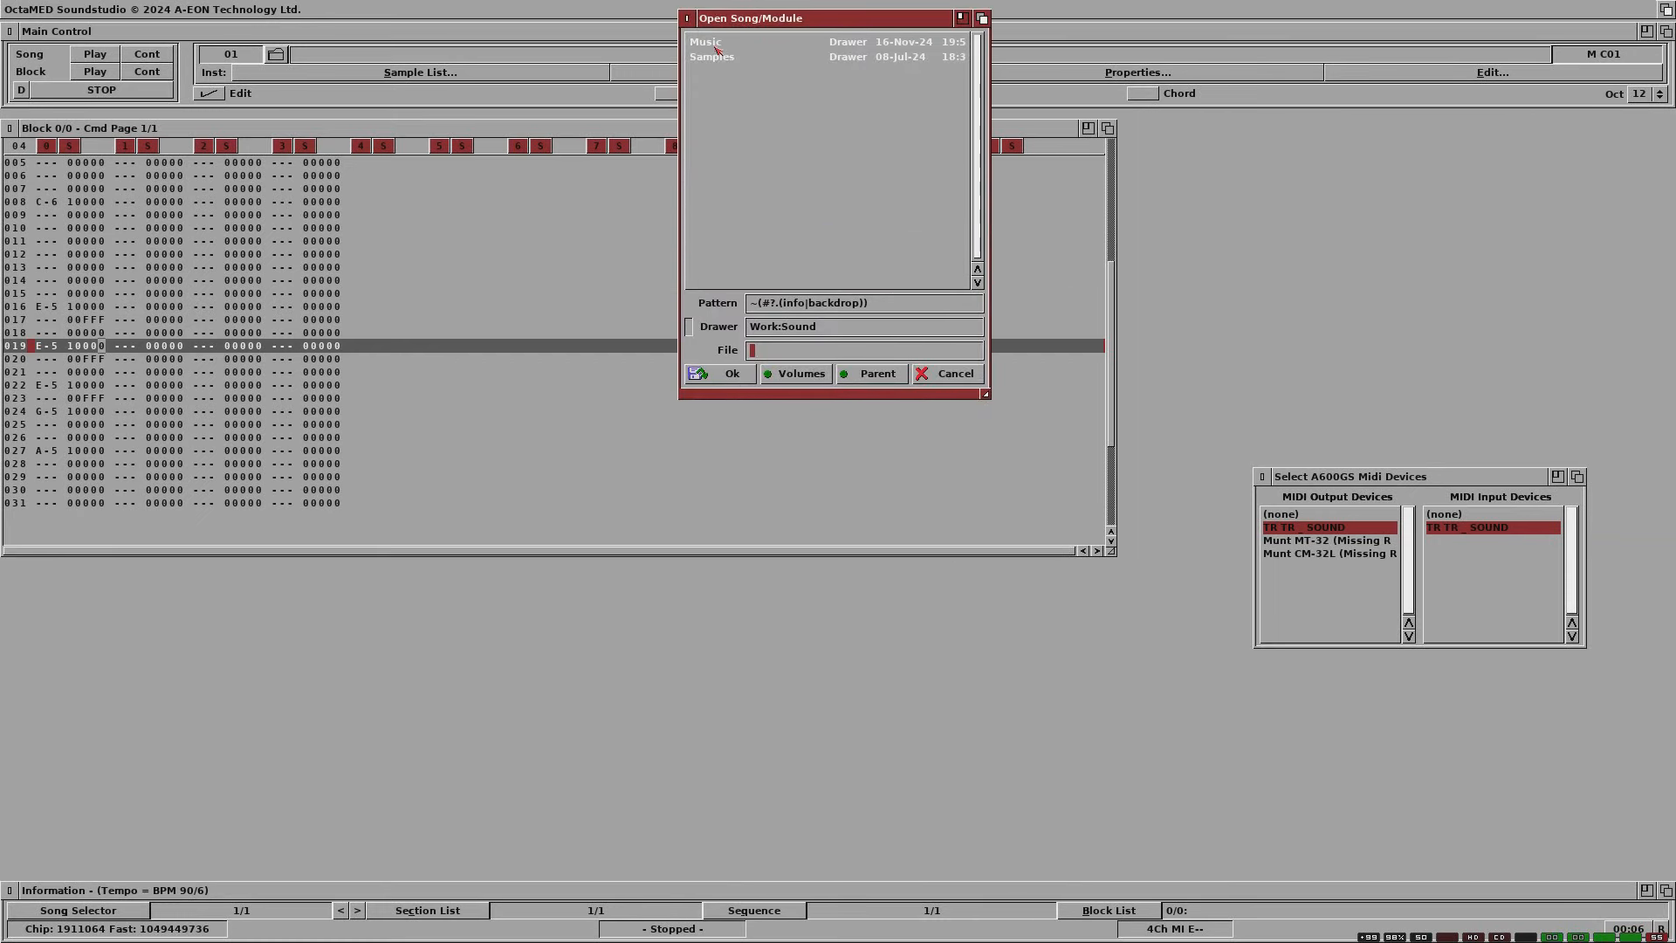
# Step: Set the MIDI output device to (none) and load the song OctaFunk from Work:Sound/Music
pyautogui.click(1301, 517)
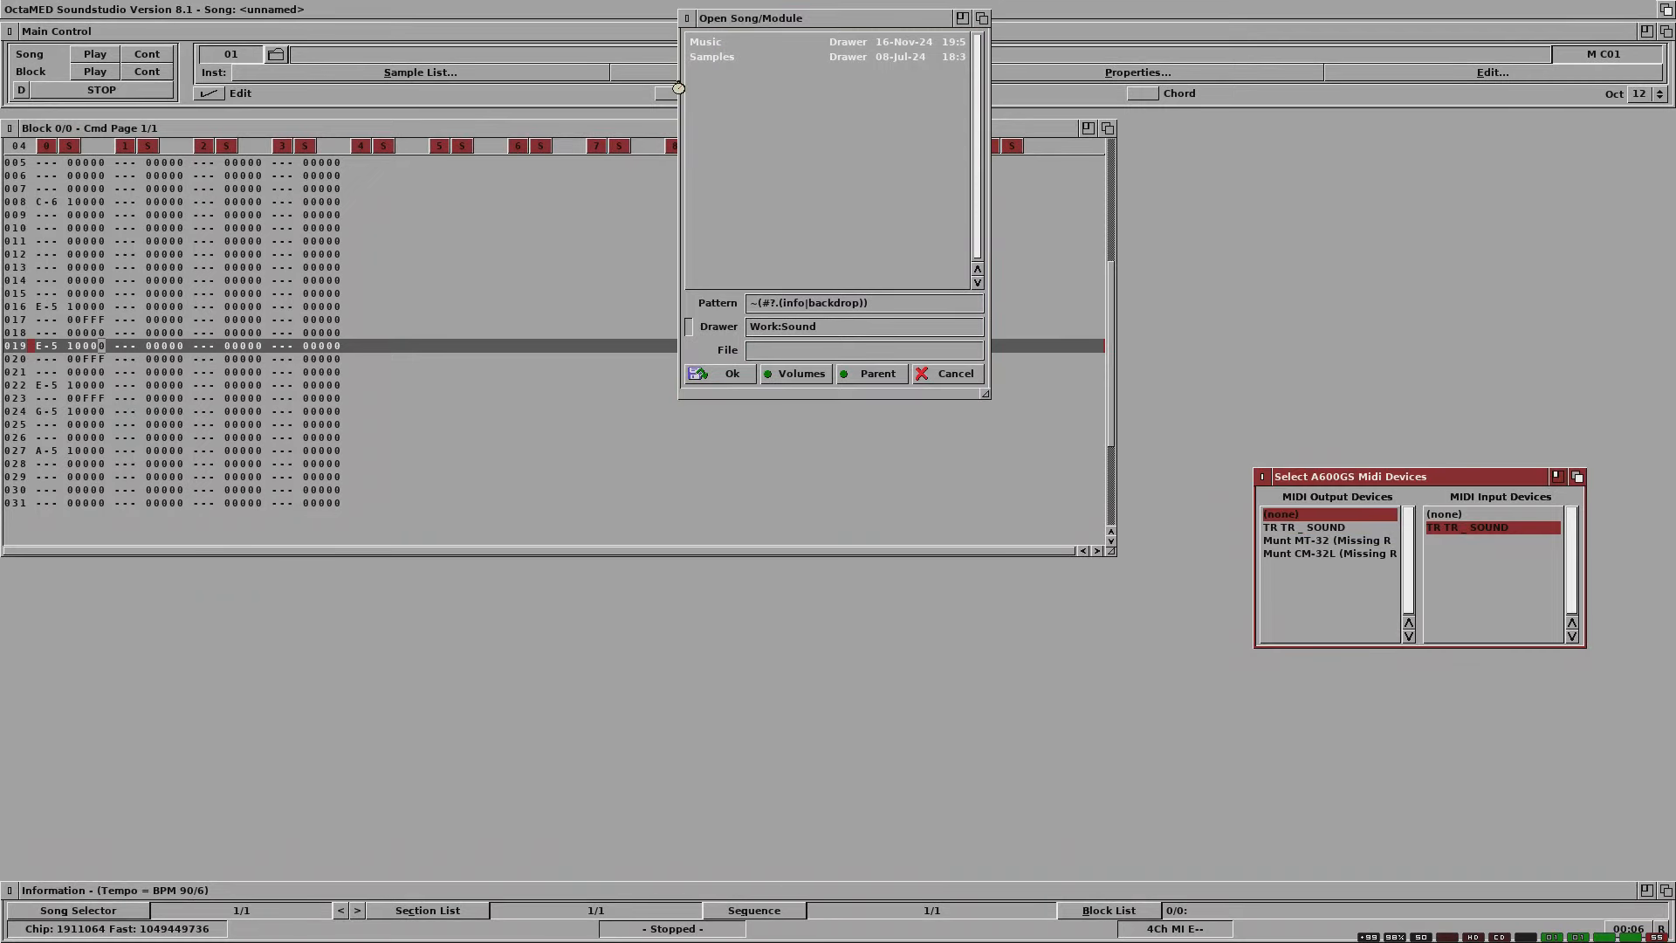
pyautogui.doubleClick(724, 41)
pyautogui.click(724, 41)
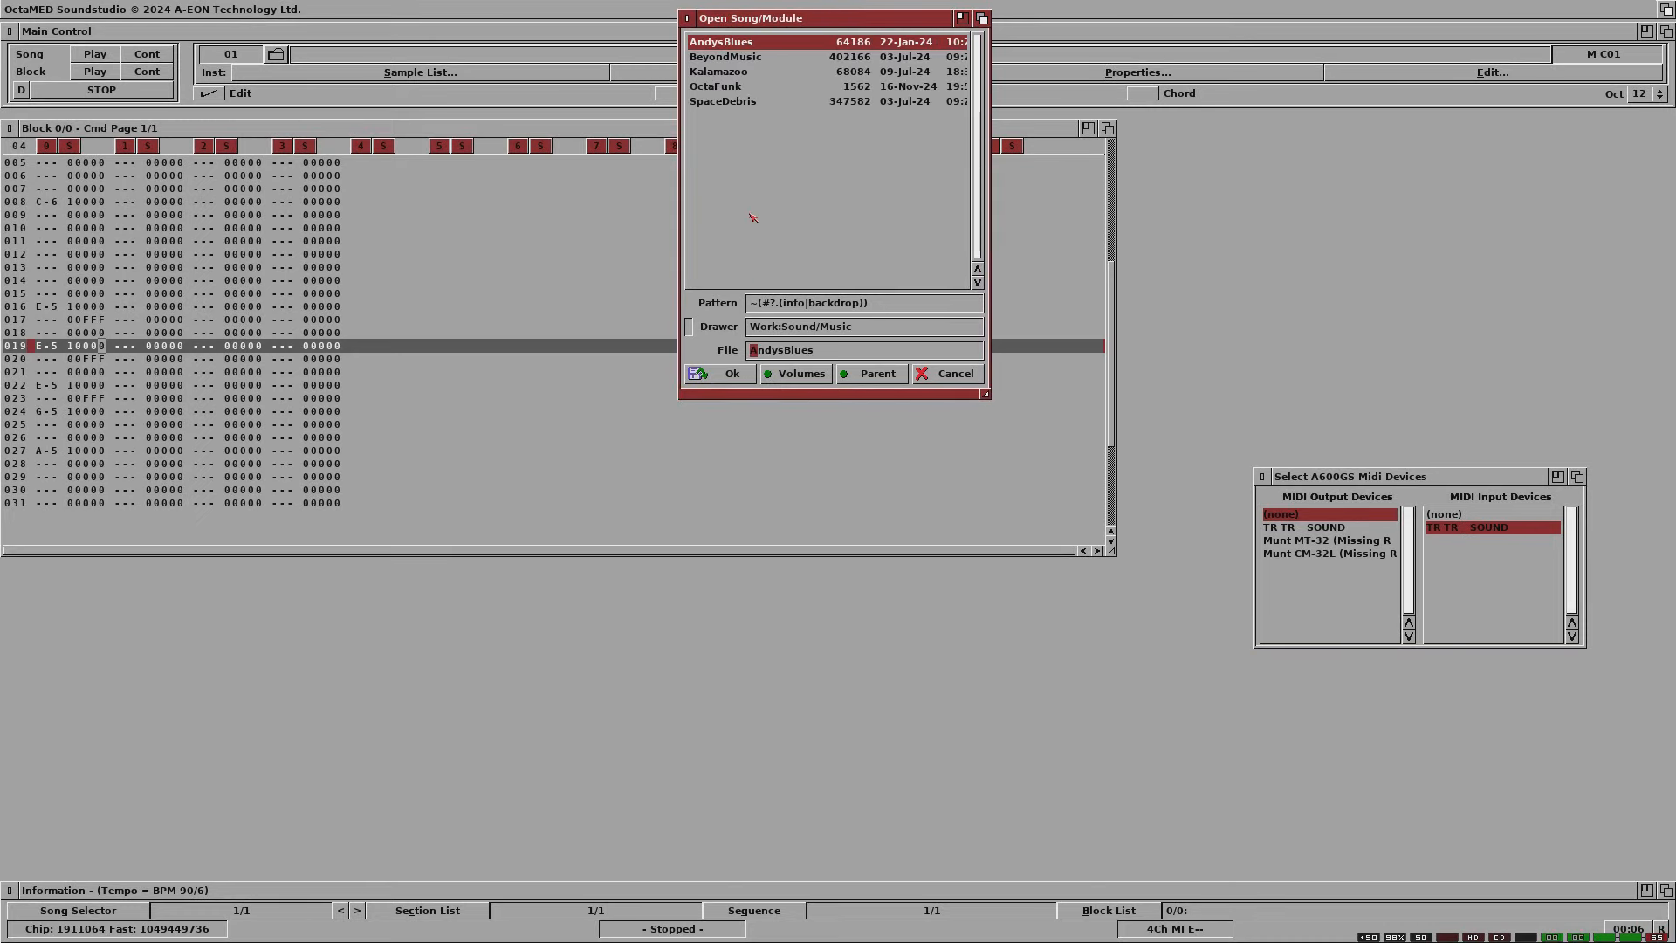
pyautogui.click(733, 87)
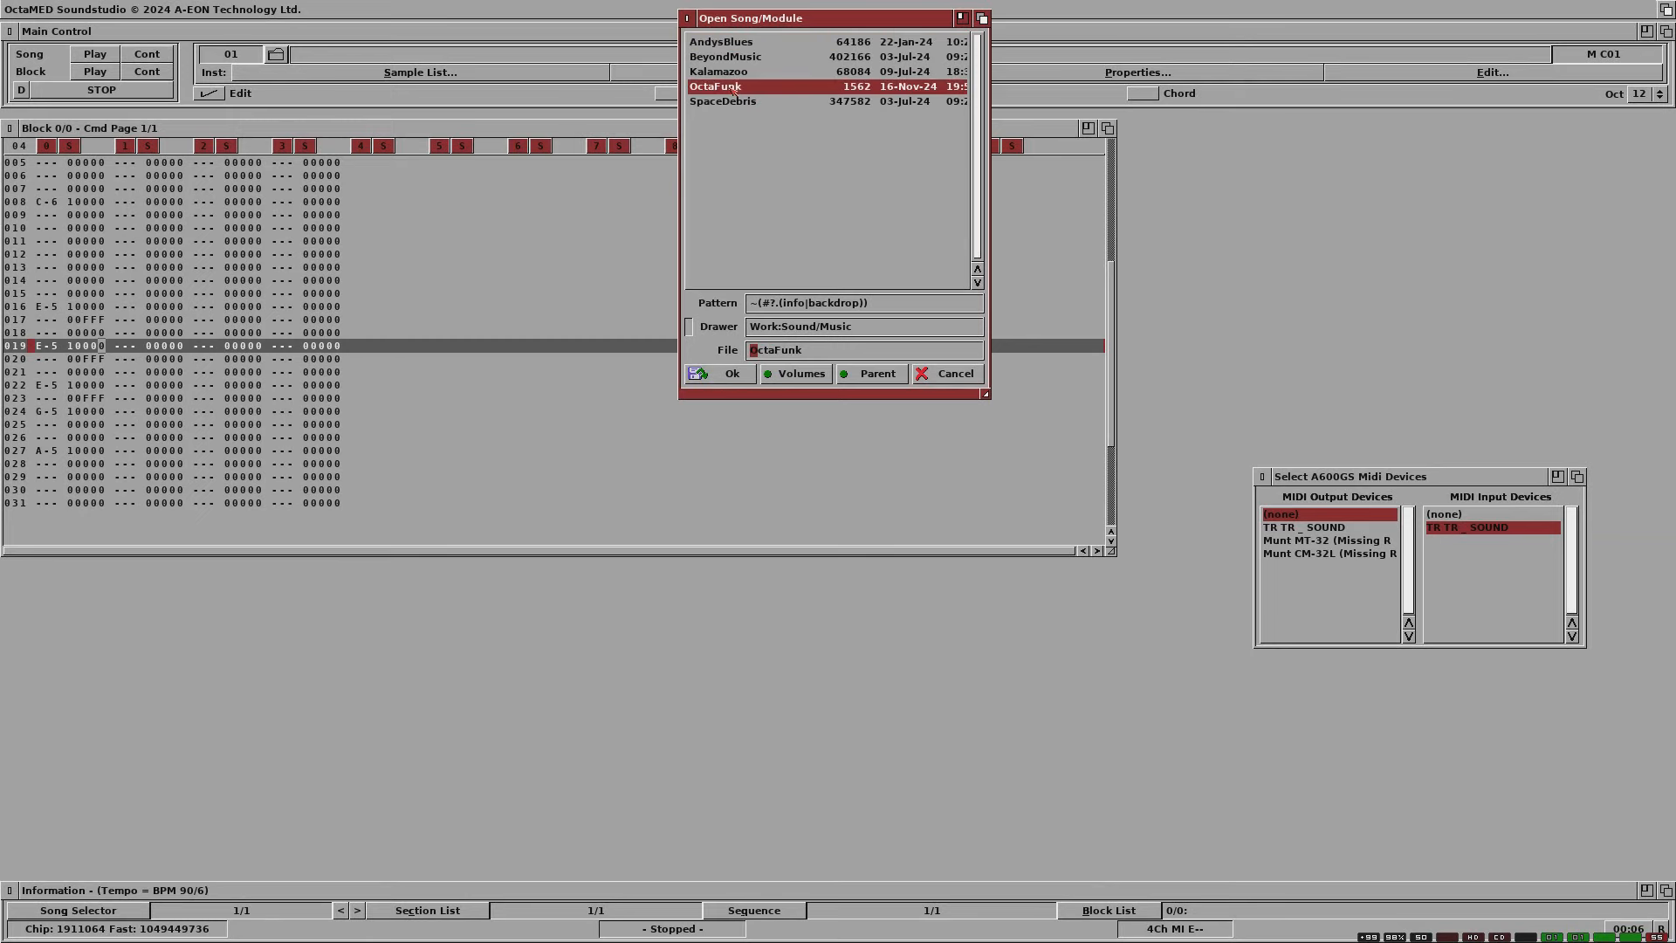
pyautogui.click(732, 373)
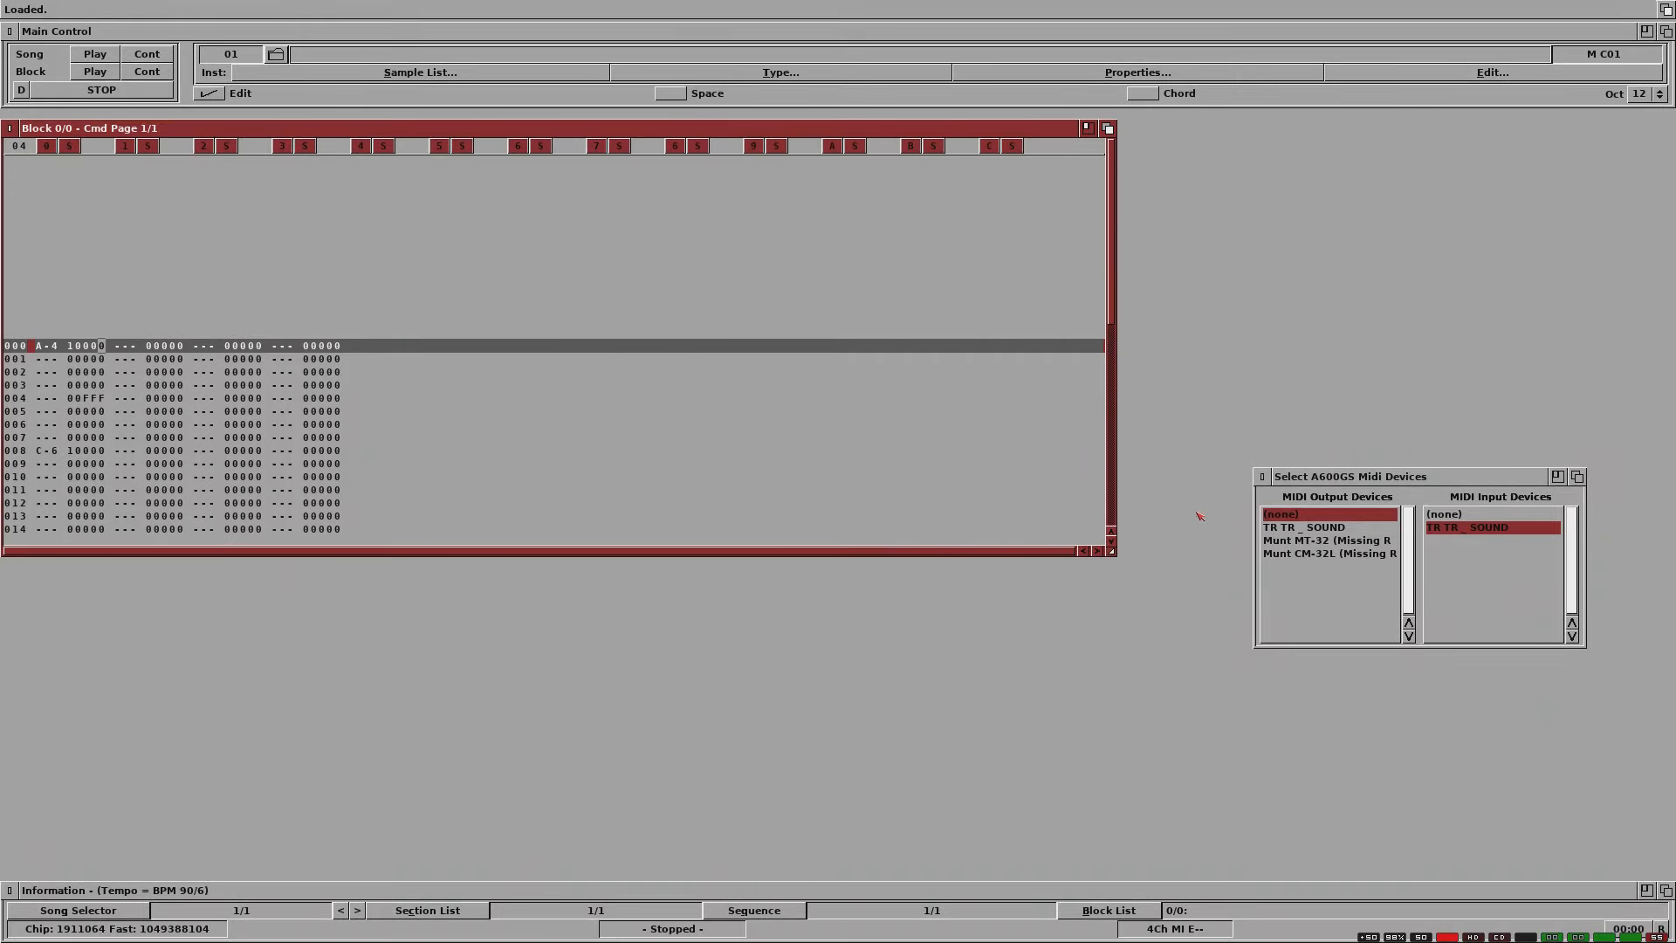
# Step: Reselect TR TR _ SOUND as the MIDI output device, toggle MIDI Active off and on, and re-enable Input Active
pyautogui.click(1286, 527)
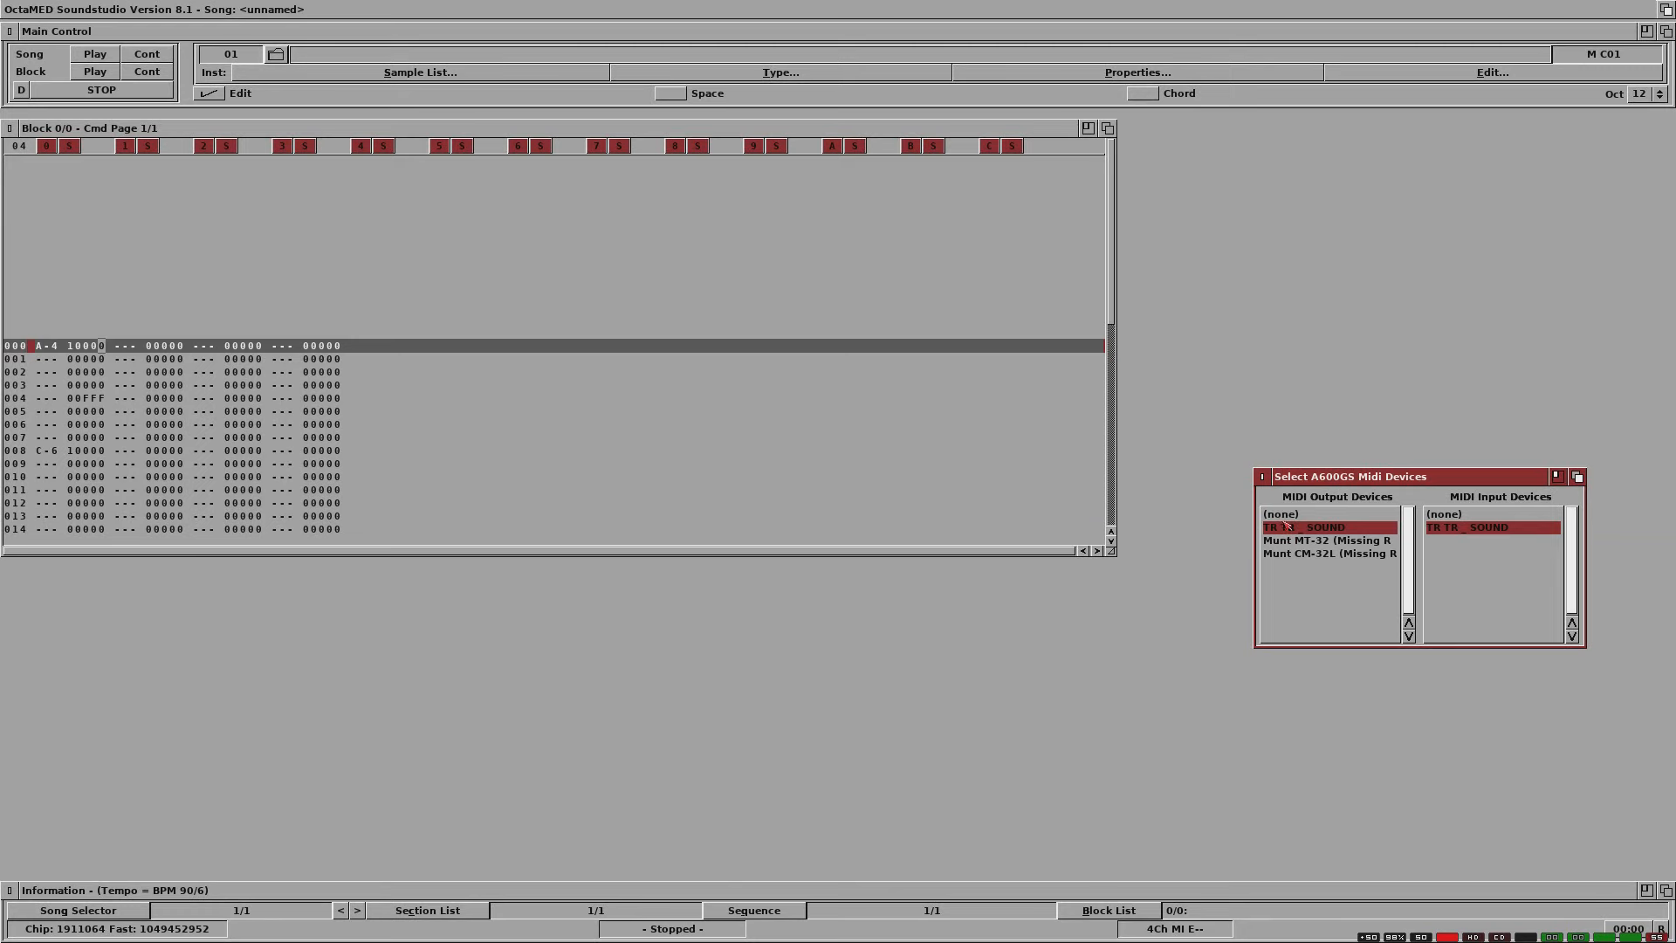
pyautogui.click(1285, 516)
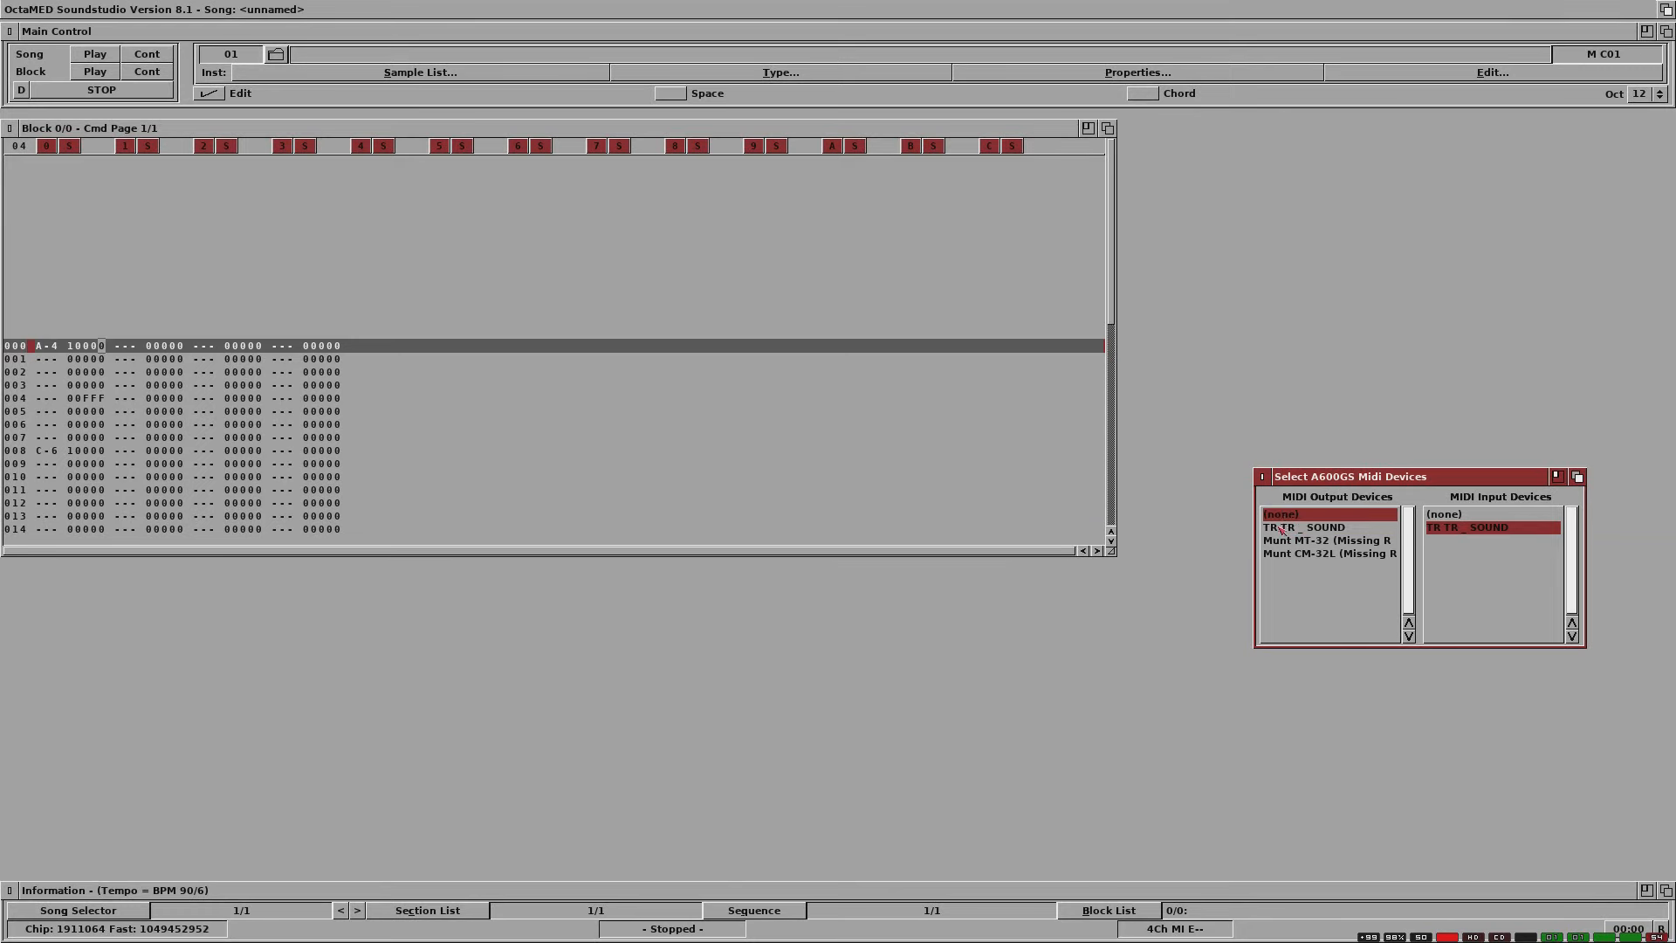
pyautogui.click(1281, 529)
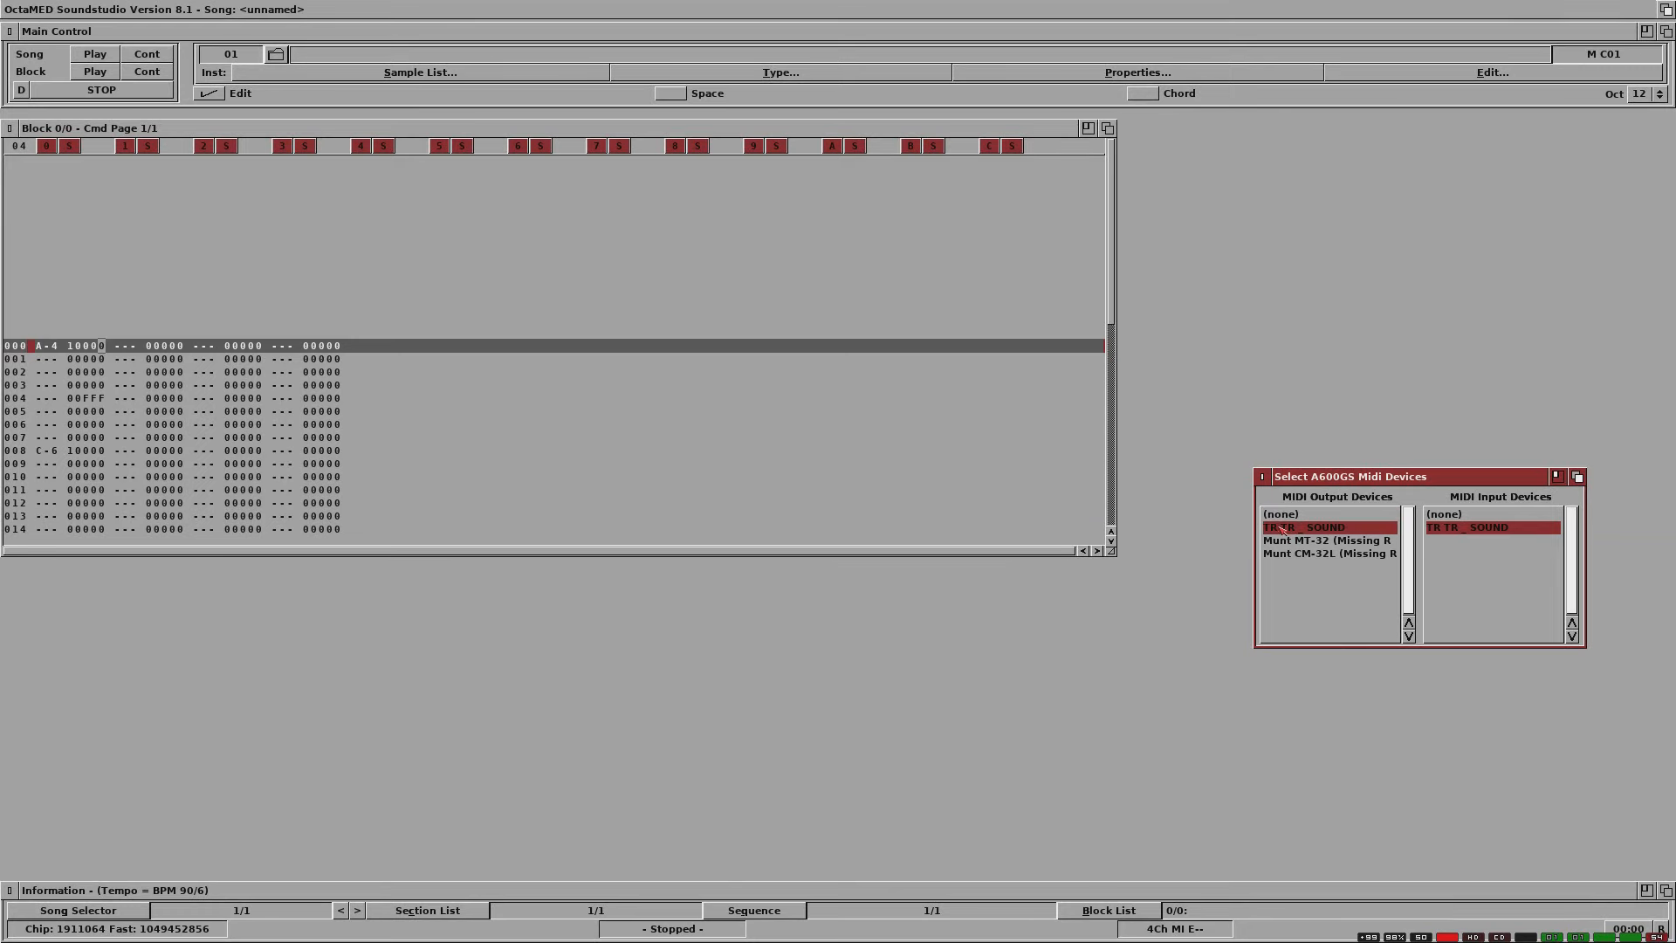
pyautogui.click(404, 35)
pyautogui.rightClick(284, 3)
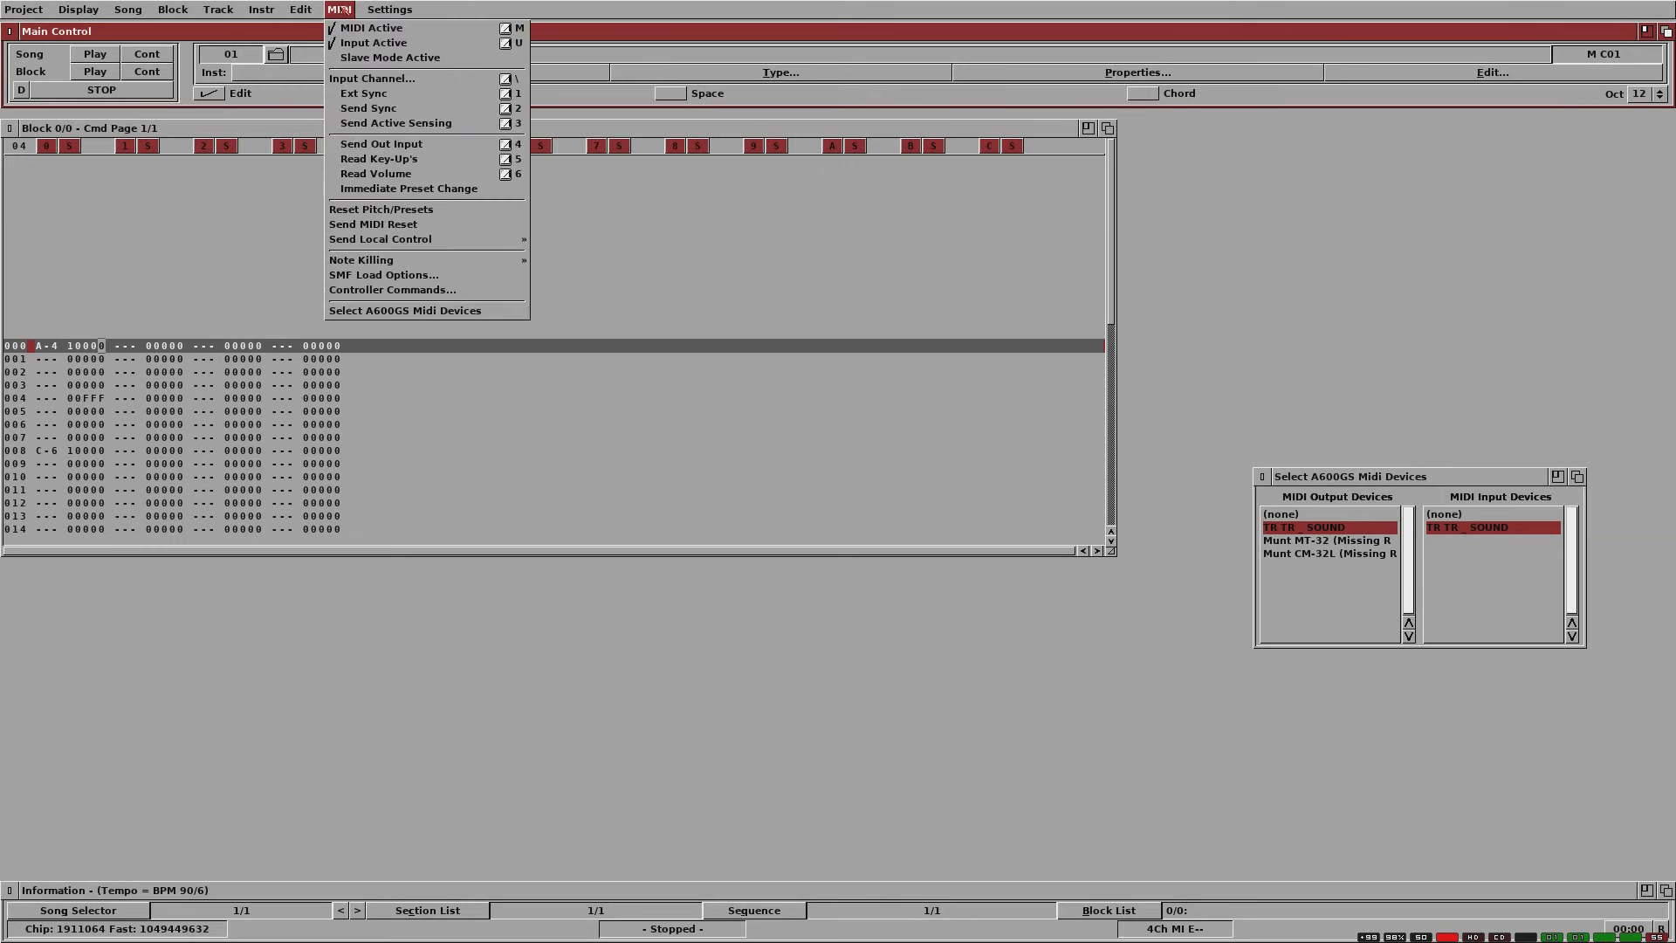
pyautogui.rightClick(344, 27)
pyautogui.rightClick(344, 8)
pyautogui.rightClick(343, 28)
pyautogui.rightClick(343, 7)
pyautogui.rightClick(342, 41)
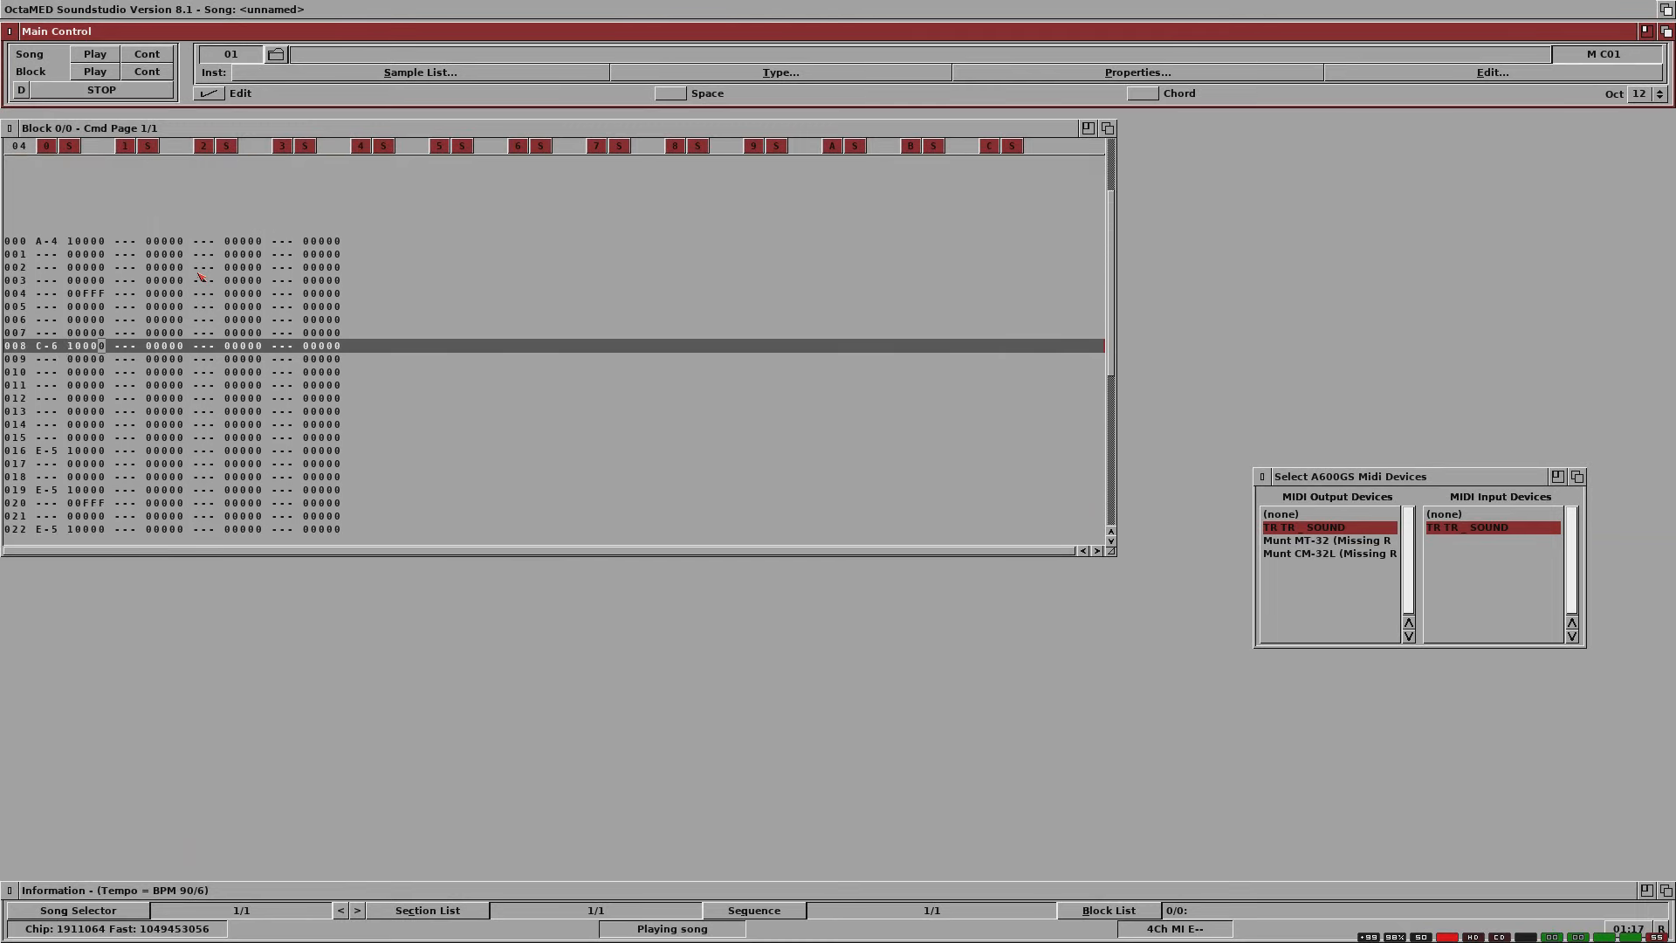
# Step: Stop the song's playback and quit AmiBench from its desktop screen
pyautogui.click(108, 92)
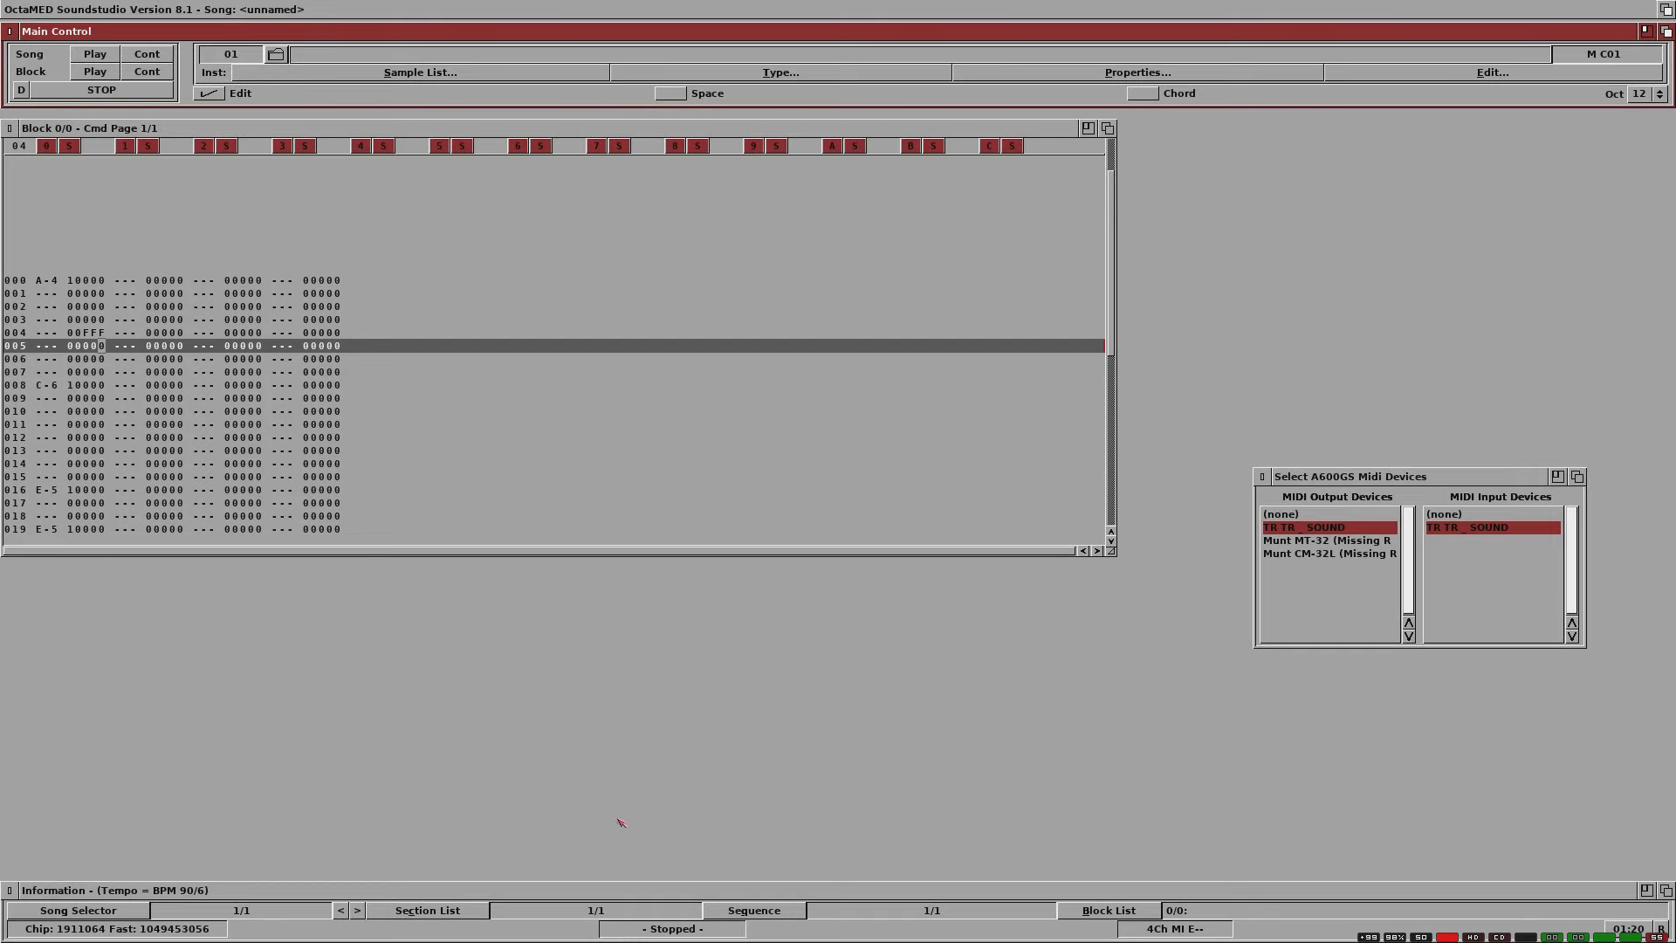
pyautogui.click(1672, 4)
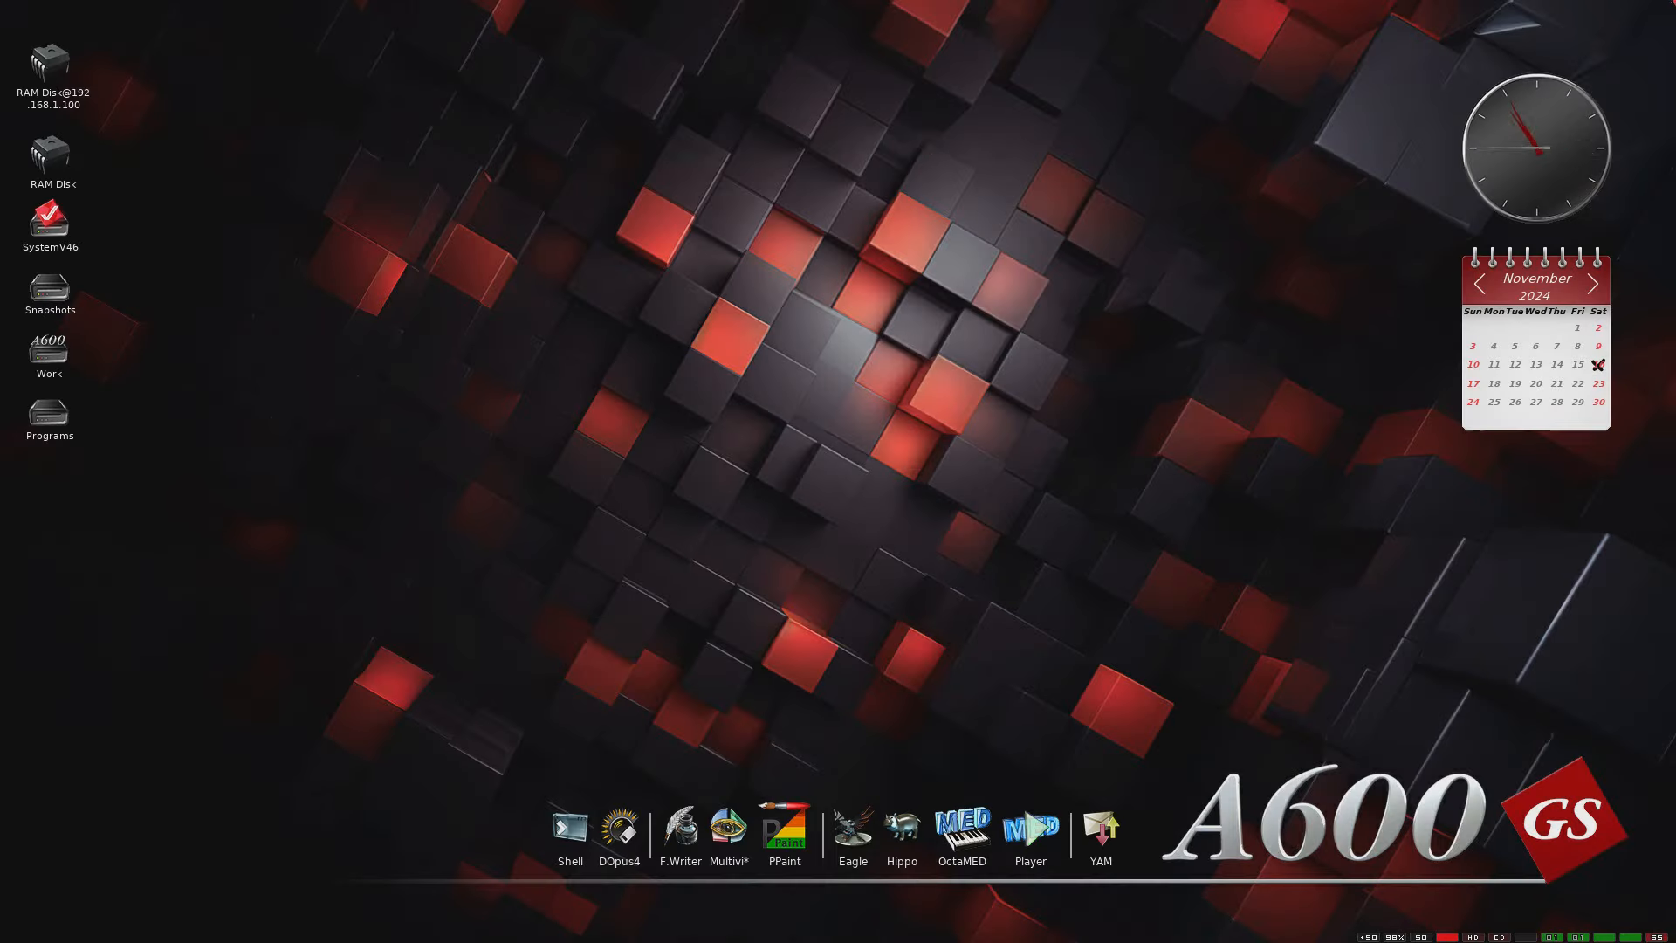
pyautogui.rightClick(695, 88)
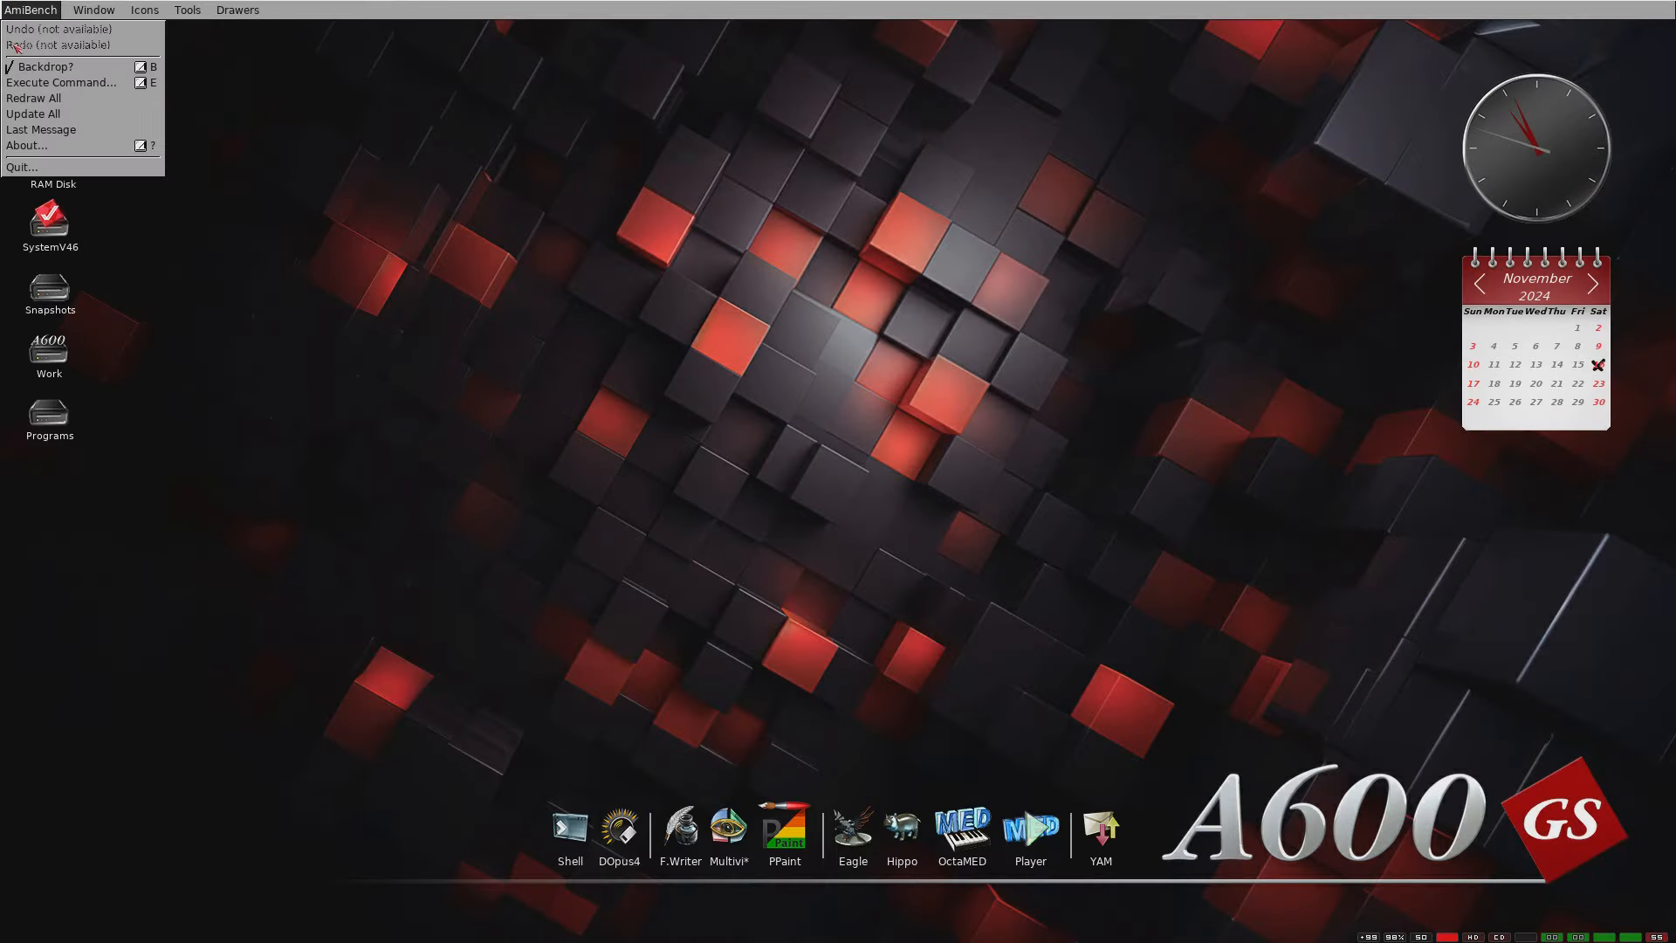
pyautogui.rightClick(24, 165)
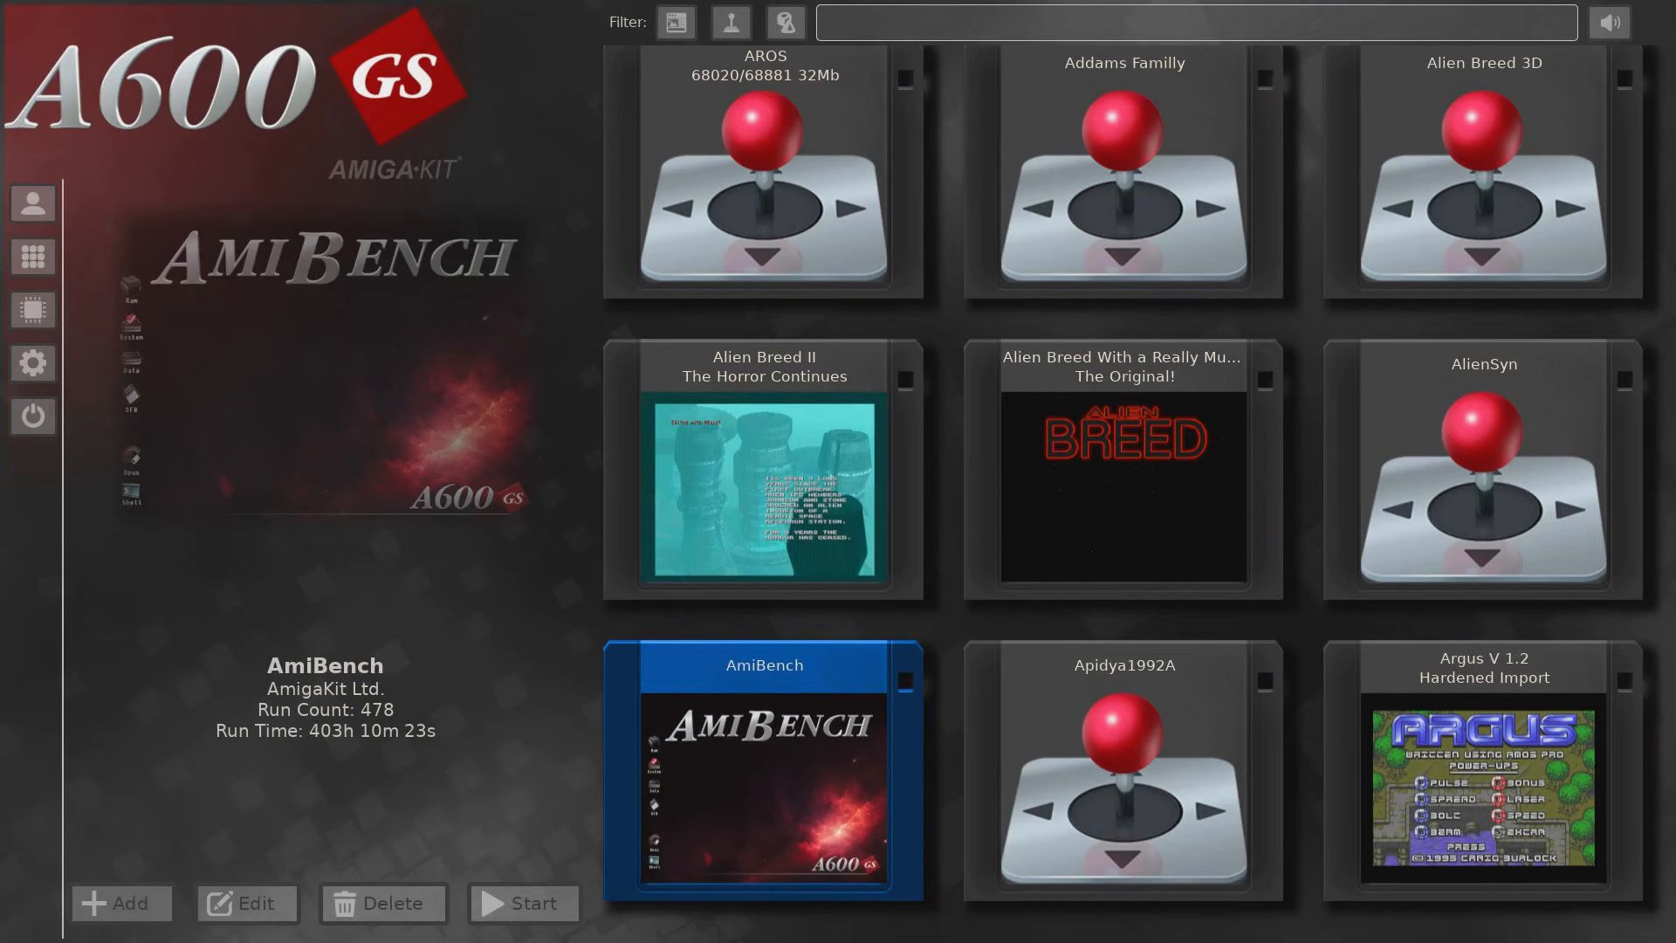